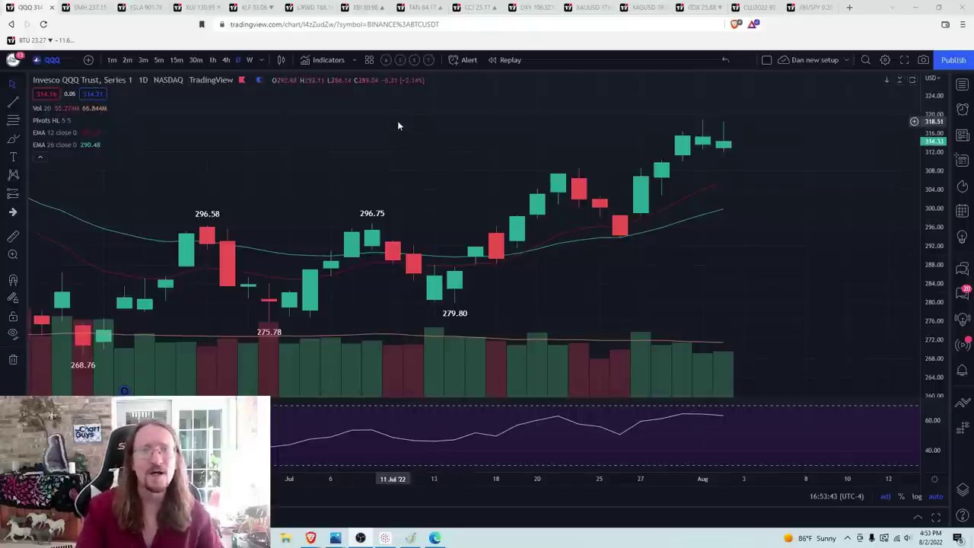
# Step: Show XBI on 1-minute candles, frame the 10:00–12:00 bars and measure the rise from 78.72
pyautogui.click(362, 7)
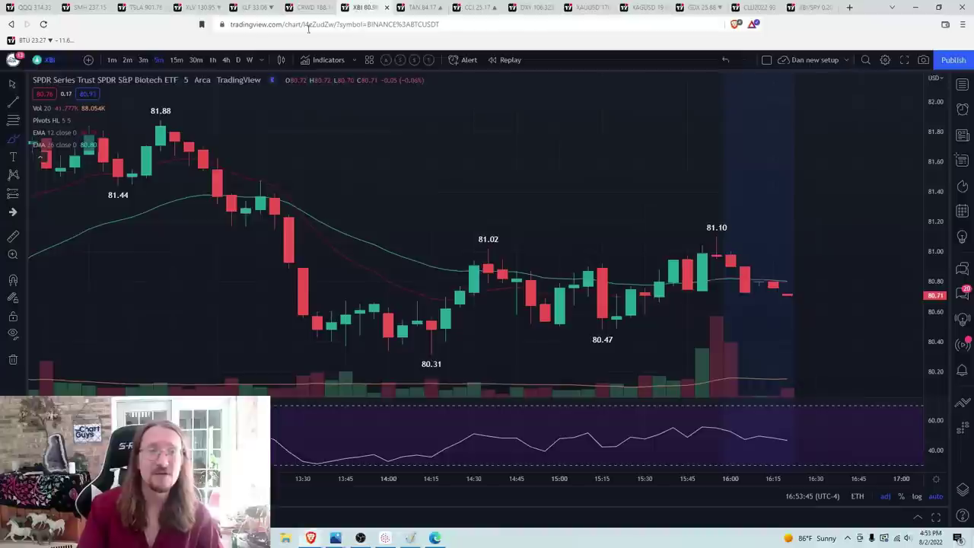
pyautogui.click(116, 61)
pyautogui.scroll(-4, 284, 315)
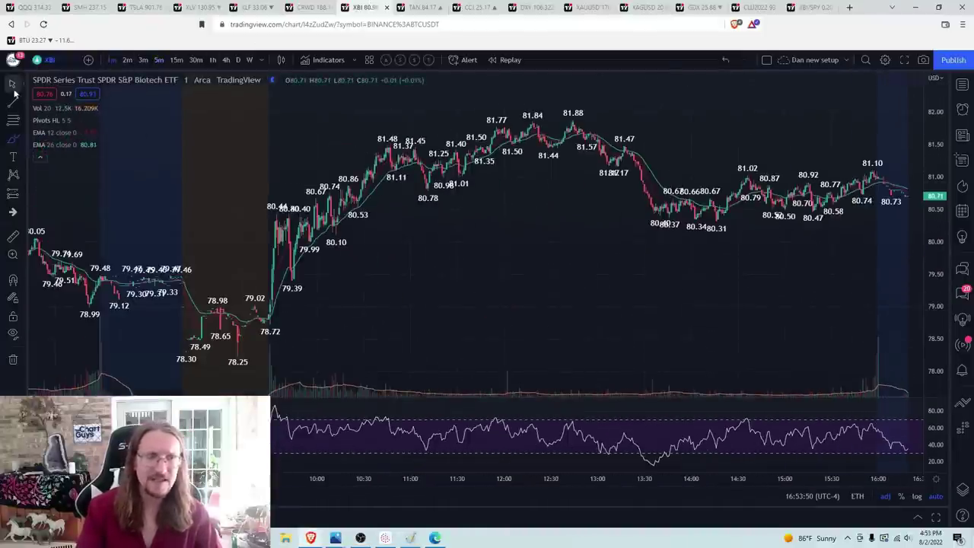
pyautogui.moveTo(467, 330); pyautogui.dragTo(772, 330)
pyautogui.scroll(3, 582, 309)
pyautogui.moveTo(583, 309); pyautogui.dragTo(211, 308)
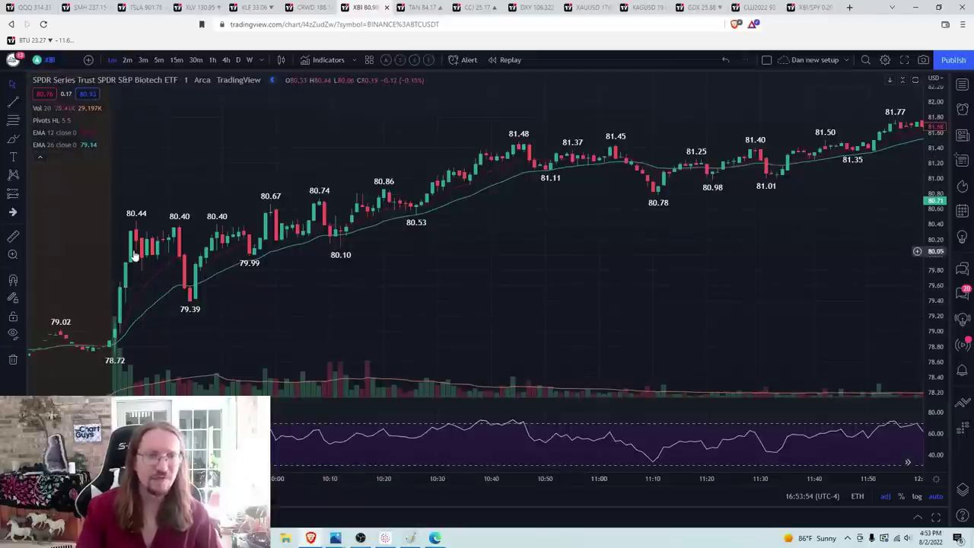
pyautogui.keyDown('shift'); pyautogui.click(116, 353); pyautogui.keyUp('shift')
pyautogui.click(392, 376)
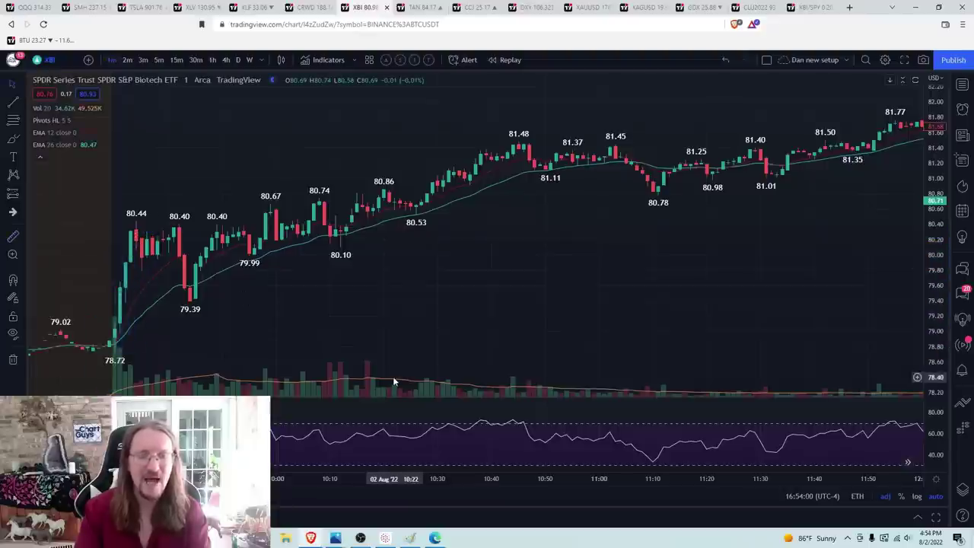
# Step: Check QQQ's intraday chart, move its tab left, then reload XBI
pyautogui.write('QQQ')
pyautogui.press('Return')
pyautogui.scroll(-5, 393, 304)
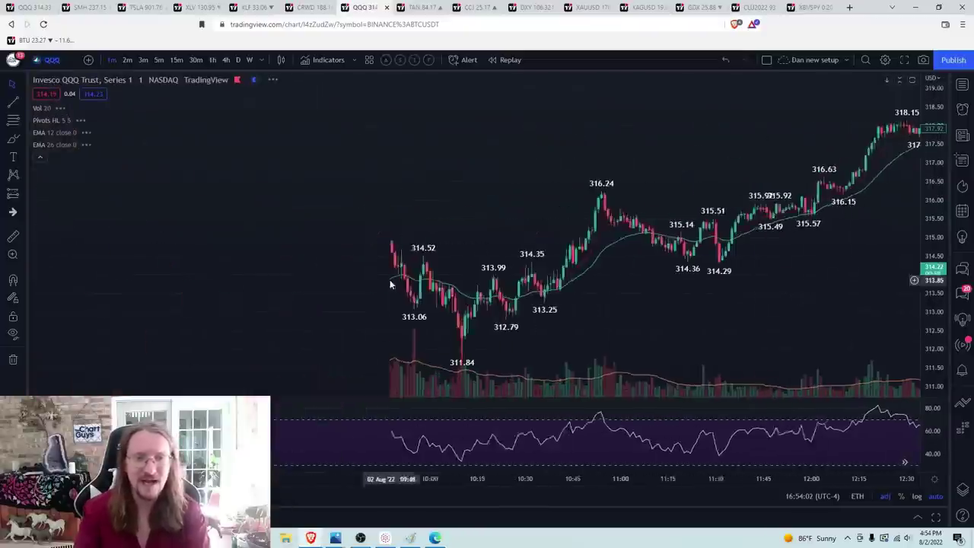
pyautogui.scroll(3, 358, 336)
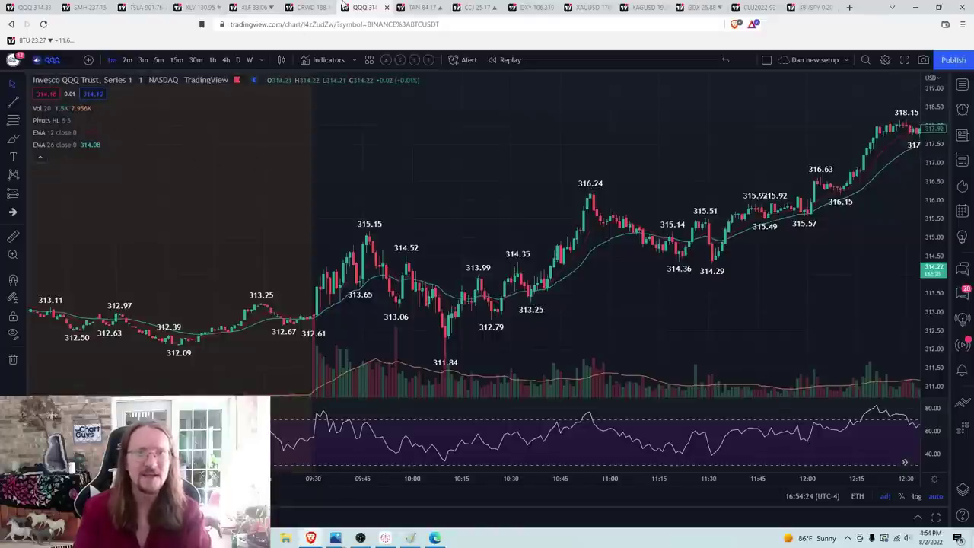
pyautogui.moveTo(346, 7)
pyautogui.mouseDown()
pyautogui.moveTo(109, 6)
pyautogui.moveTo(359, 7)
pyautogui.mouseUp()
pyautogui.write('XBI')
pyautogui.press('Return')
# Step: Show XBI on daily candles and scroll to the most recent bars
pyautogui.click(238, 60)
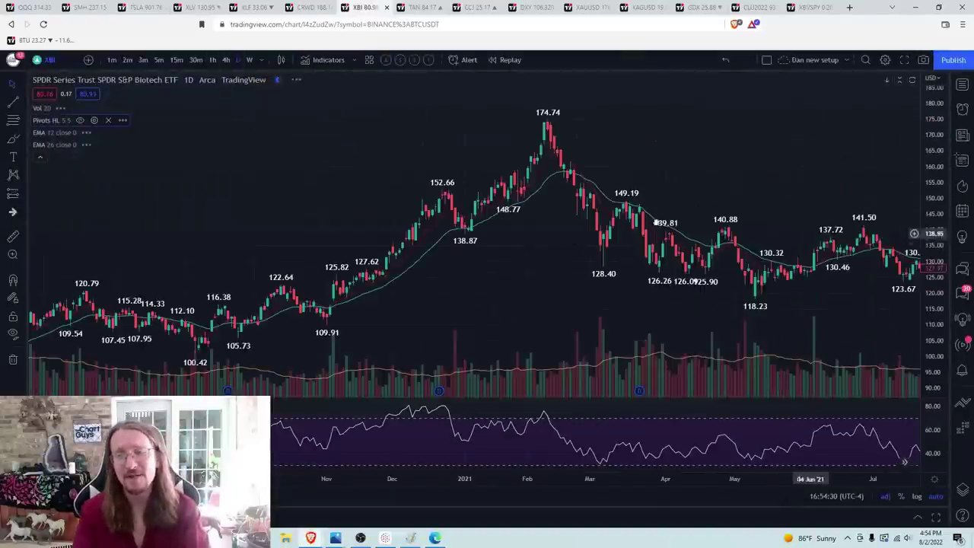
pyautogui.hscroll(10, 554, 218)
pyautogui.hscroll(10, 640, 238)
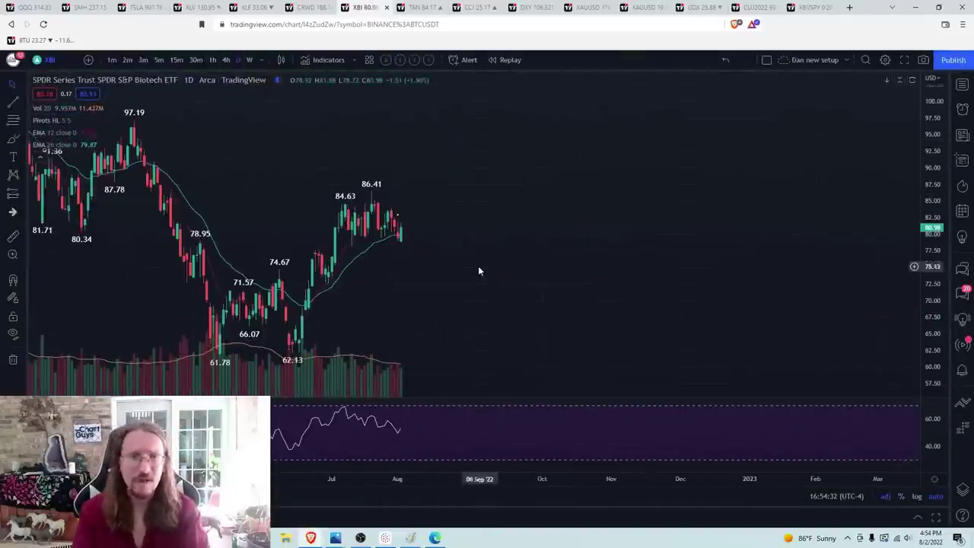
# Step: Load SPY on 5-minute candles and zoom into the intraday bars
pyautogui.click(23, 6)
pyautogui.write('SPY')
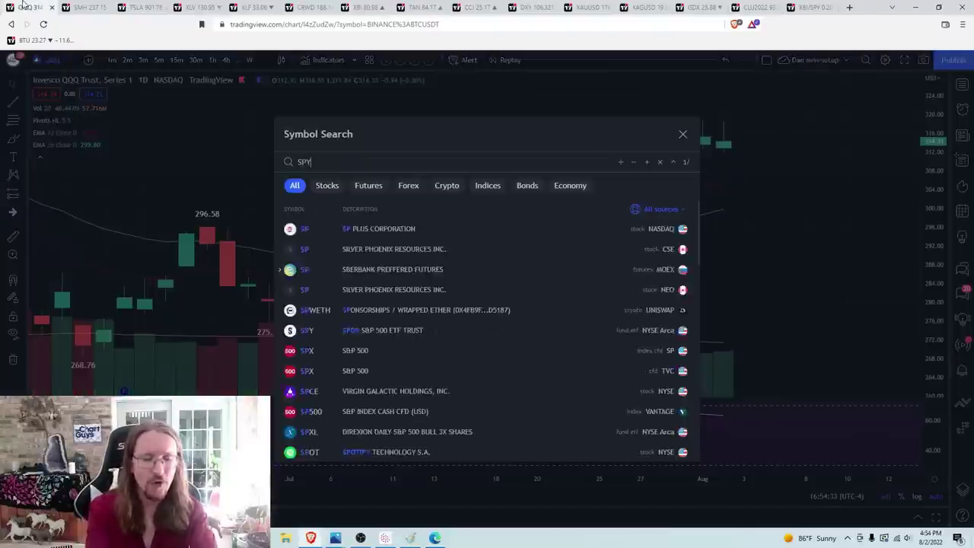
pyautogui.press('Return')
pyautogui.click(159, 61)
pyautogui.click(17, 88)
pyautogui.scroll(-6, 223, 141)
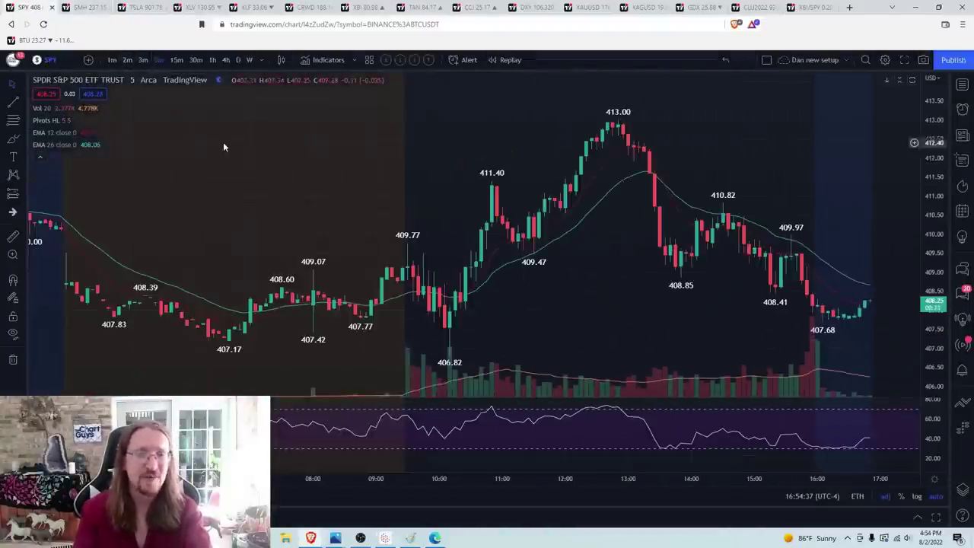
pyautogui.scroll(2, 274, 190)
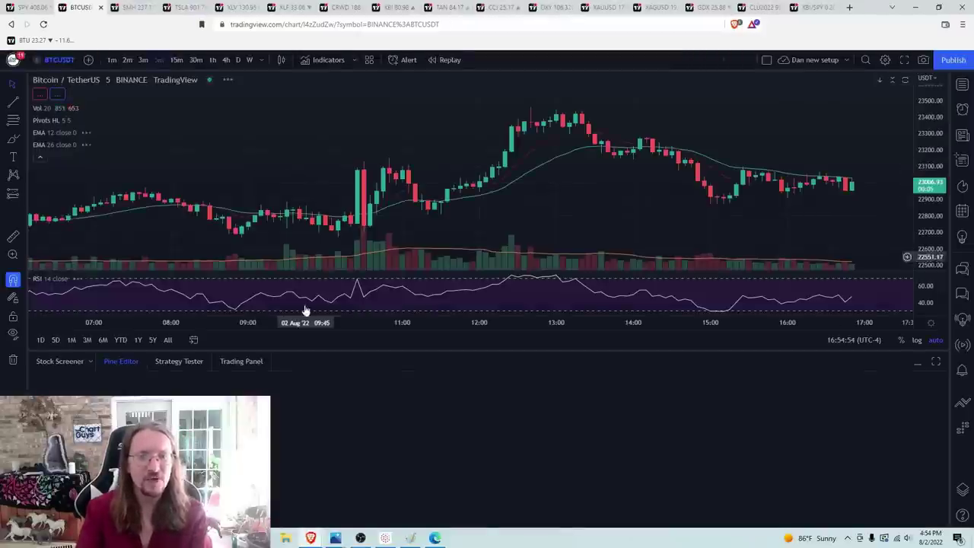
# Step: Hide the Pine Editor and load NAS100USD on 15-minute candles
pyautogui.moveTo(317, 349); pyautogui.dragTo(317, 467)
pyautogui.write('NASQ100USD')
pyautogui.press('Return')
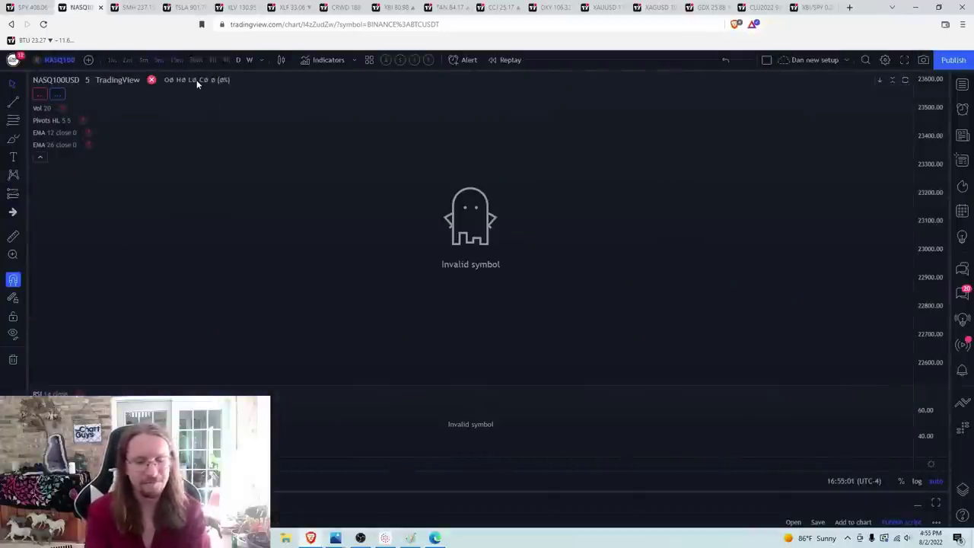
pyautogui.write('NAS100USD')
pyautogui.press('Return')
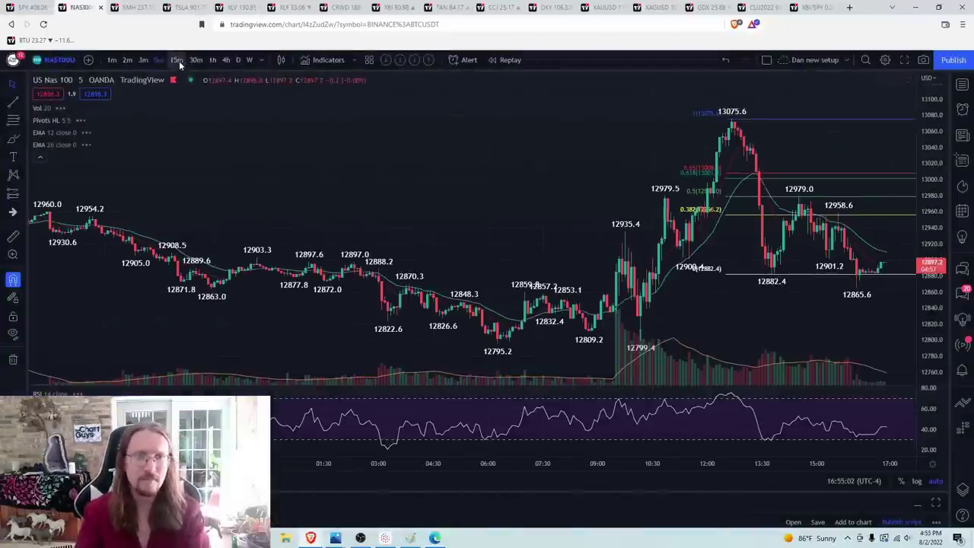
pyautogui.click(176, 60)
pyautogui.scroll(5, 336, 239)
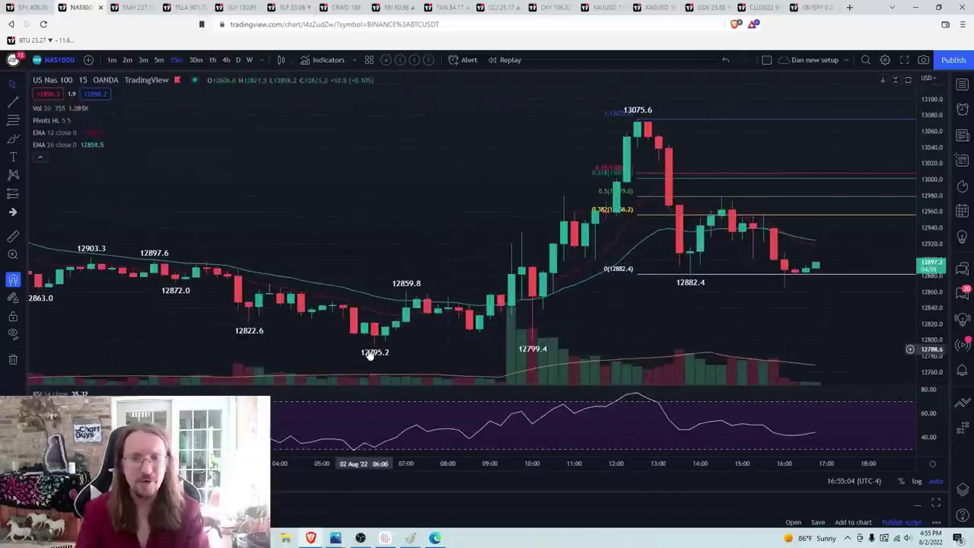
# Step: Remove all drawings while keeping indicators, then add a horizontal line at the 12795.2 low
pyautogui.click(13, 359)
pyautogui.click(58, 356)
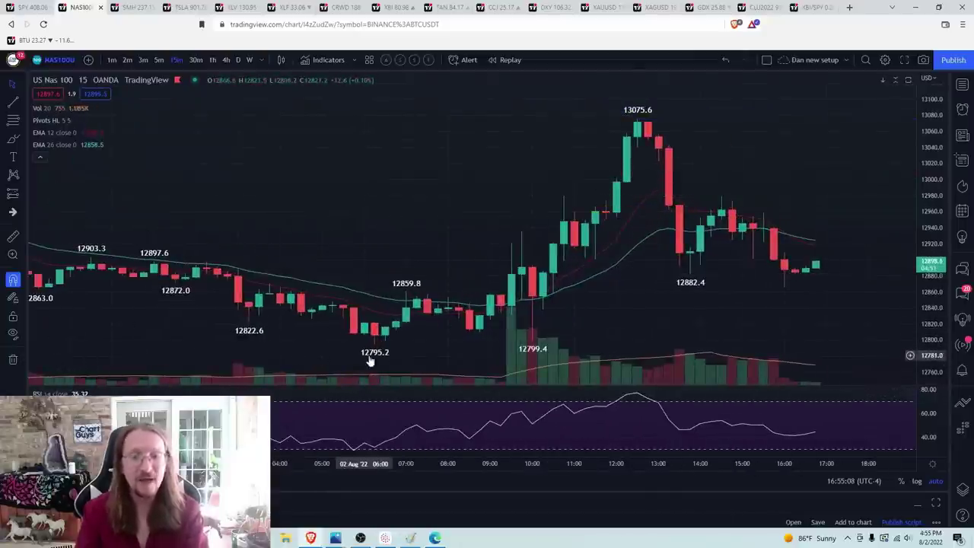
pyautogui.hotkey('alt', 'h')
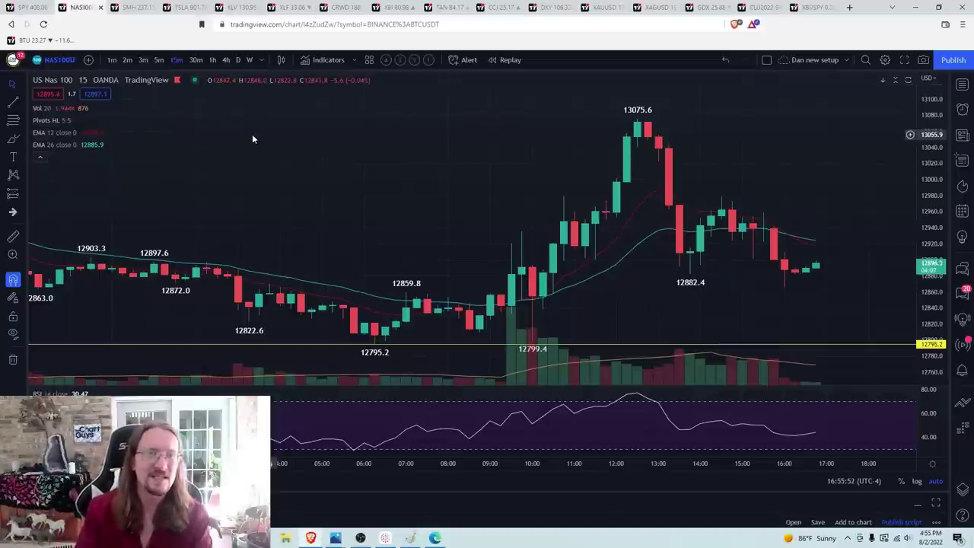
# Step: Switch to the SPY chart on 1-minute candles and zoom in
pyautogui.hotkey('ctrl', 'shift', 'Tab')
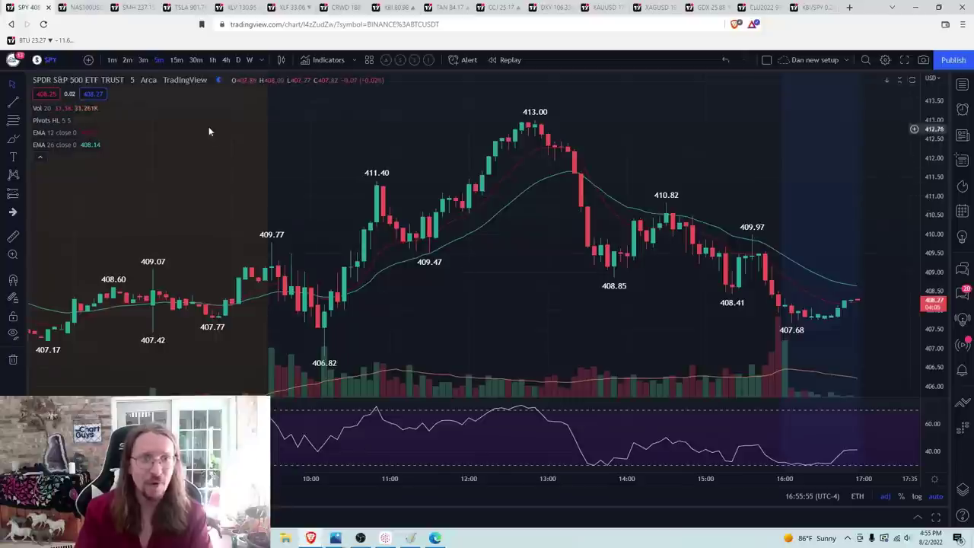
pyautogui.click(112, 60)
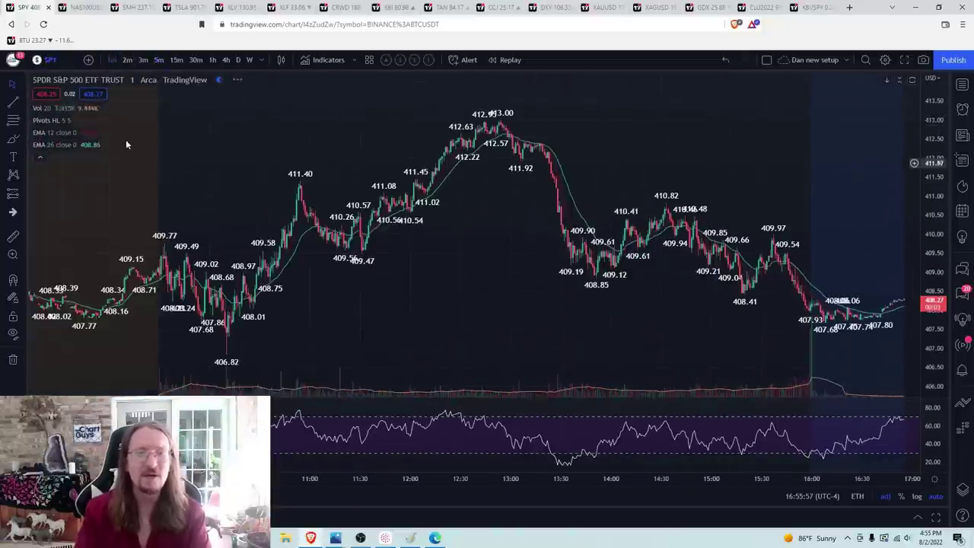
pyautogui.click(15, 93)
pyautogui.scroll(-4, 374, 235)
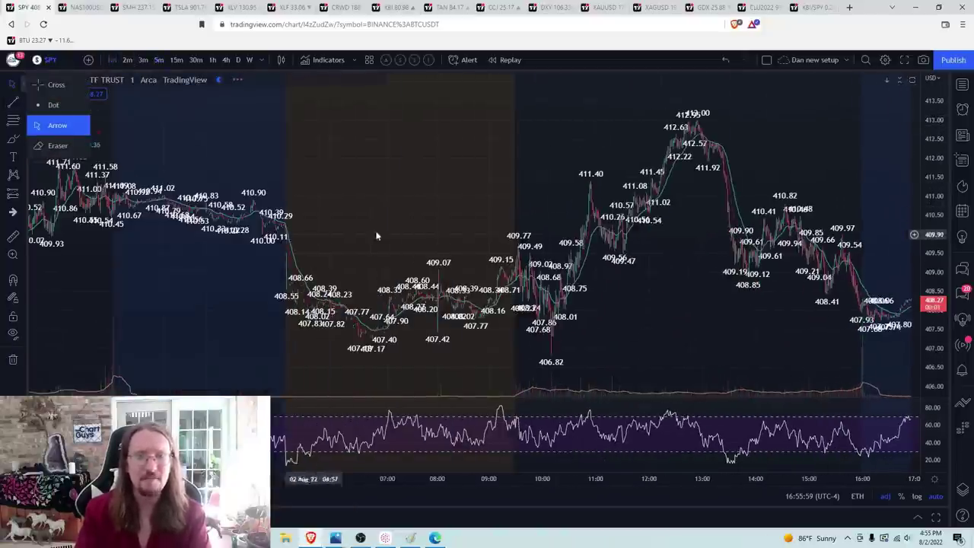
pyautogui.click(528, 201)
# Step: Take a quick look at ARKK's chart, then return to SPY
pyautogui.write('ARKK')
pyautogui.press('Return')
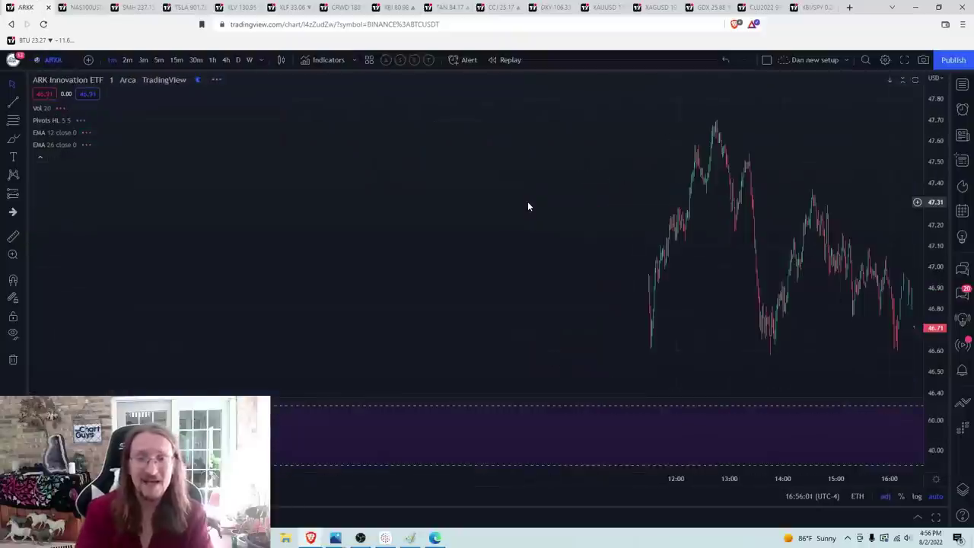
pyautogui.scroll(3, 512, 246)
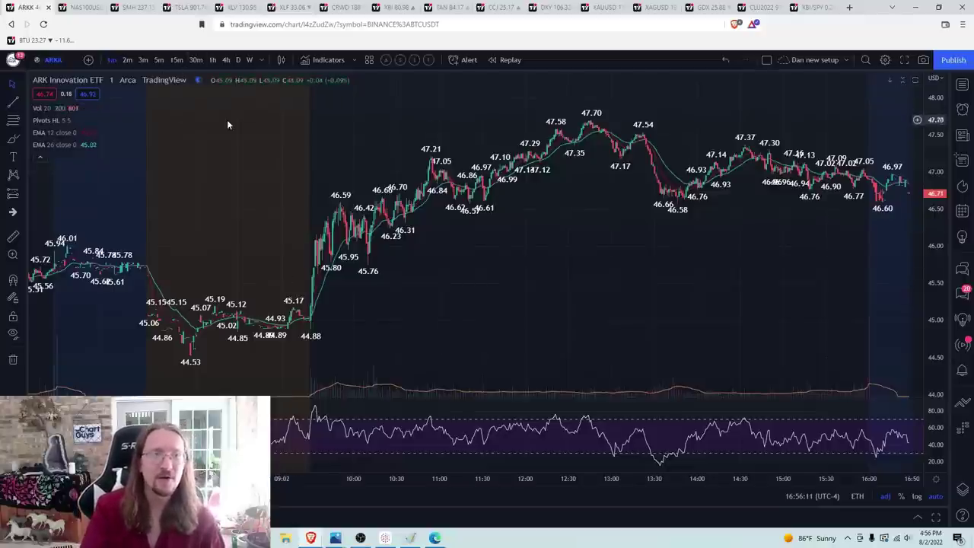
pyautogui.press('space')
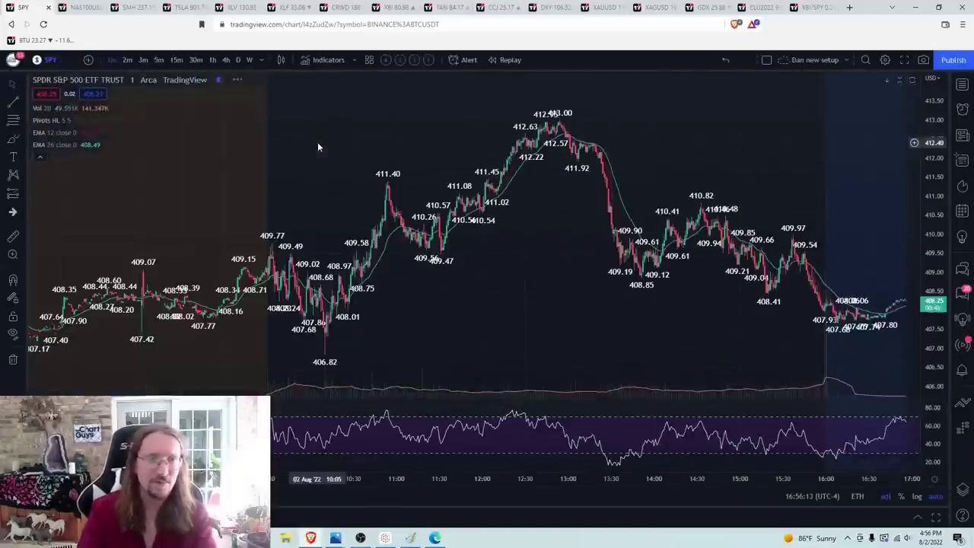
# Step: Put SPY on 2-minute candles and bring the bars around the 406.82 low into view
pyautogui.click(156, 65)
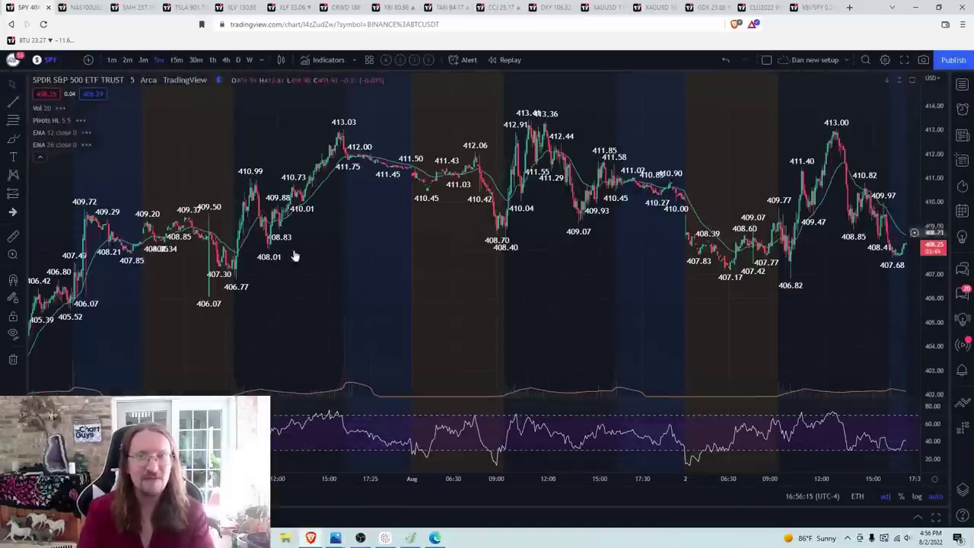
pyautogui.click(126, 60)
pyautogui.moveTo(174, 307); pyautogui.dragTo(616, 335)
pyautogui.scroll(3, 428, 333)
pyautogui.moveTo(429, 332); pyautogui.dragTo(563, 347)
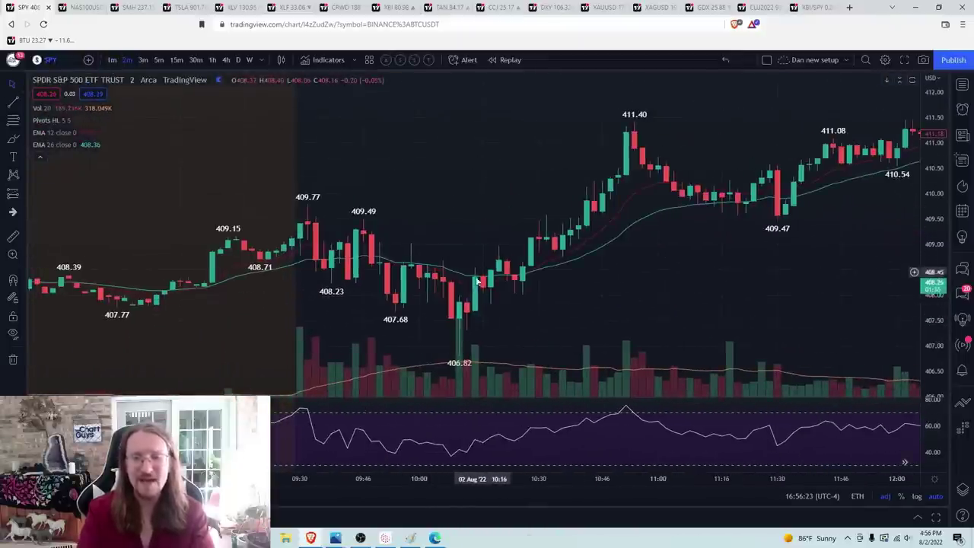
# Step: Brush a bounce from the 406.82 low and a resistance line over 409.77, then erase them
pyautogui.click(11, 144)
pyautogui.moveTo(452, 352)
pyautogui.mouseDown()
pyautogui.moveTo(480, 276)
pyautogui.moveTo(492, 309)
pyautogui.mouseUp()
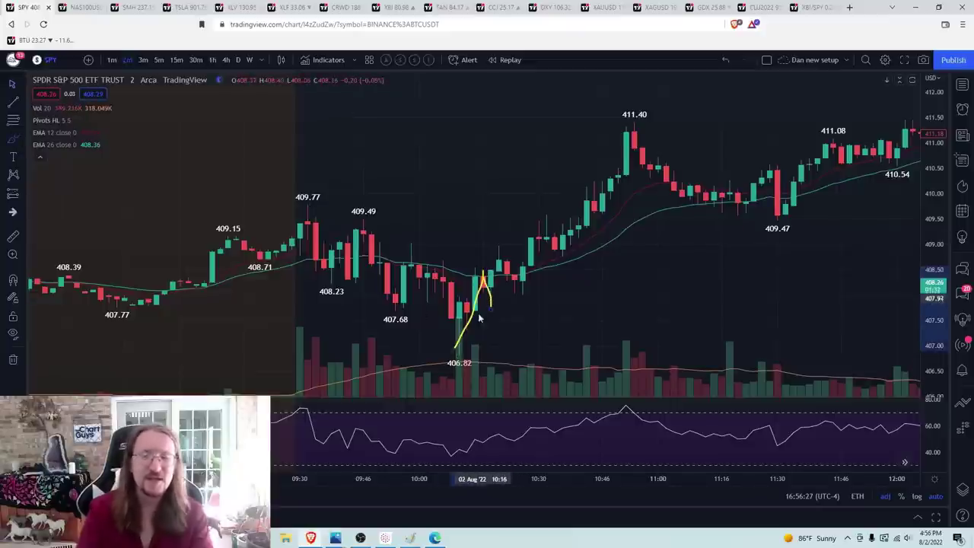
pyautogui.click(12, 356)
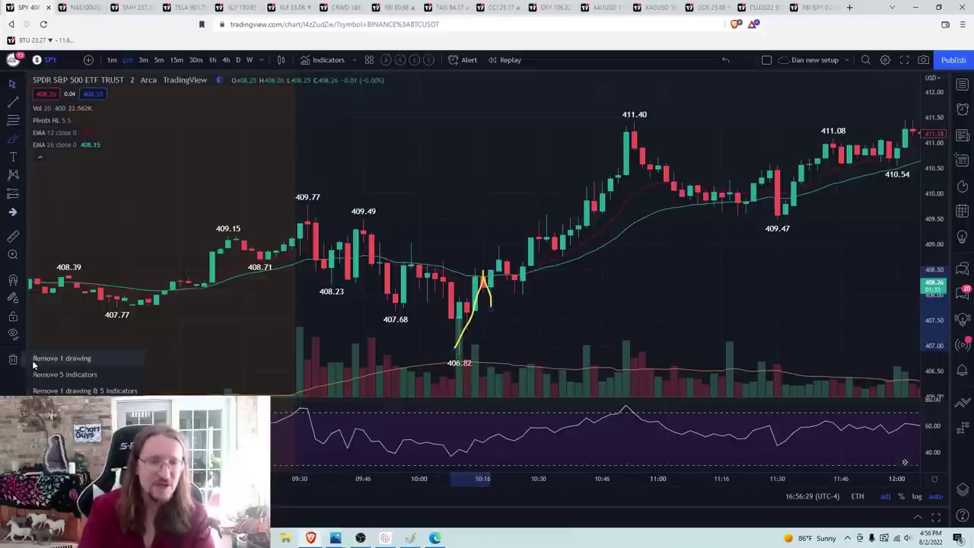
pyautogui.click(46, 359)
pyautogui.moveTo(458, 355)
pyautogui.mouseDown()
pyautogui.moveTo(475, 275)
pyautogui.moveTo(491, 308)
pyautogui.moveTo(499, 238)
pyautogui.mouseUp()
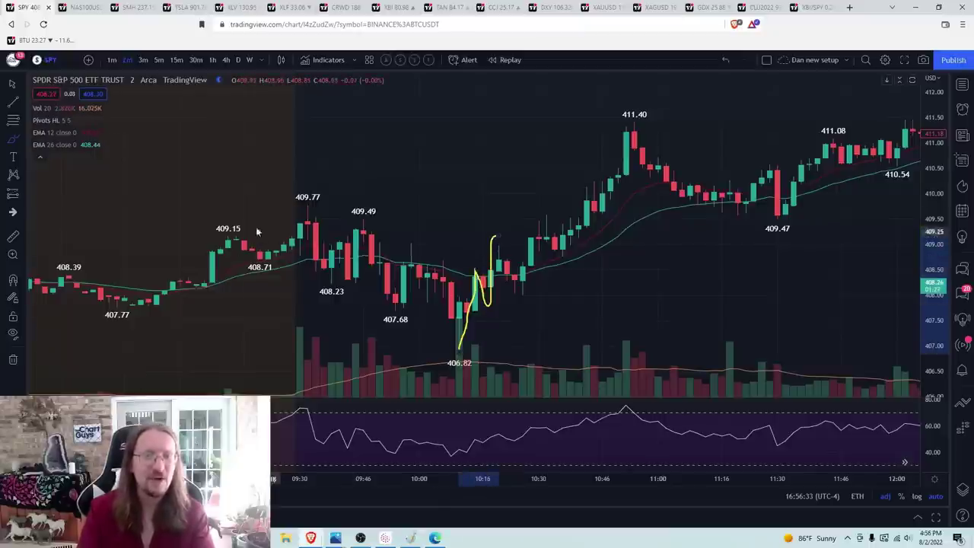
pyautogui.moveTo(280, 205); pyautogui.dragTo(369, 204)
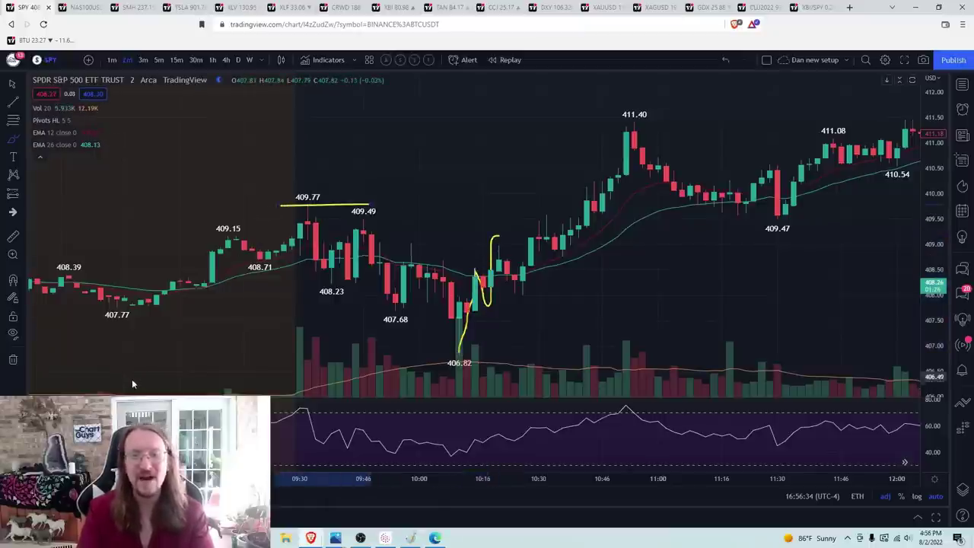
pyautogui.click(13, 358)
pyautogui.click(44, 357)
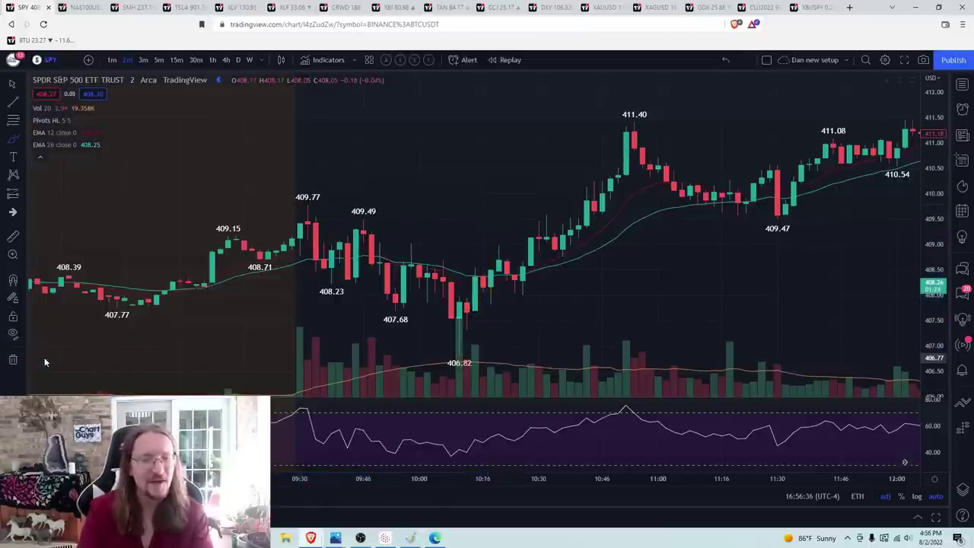
# Step: Switch SPY to daily candles and pan through the February–August bars to the latest ones
pyautogui.click(238, 60)
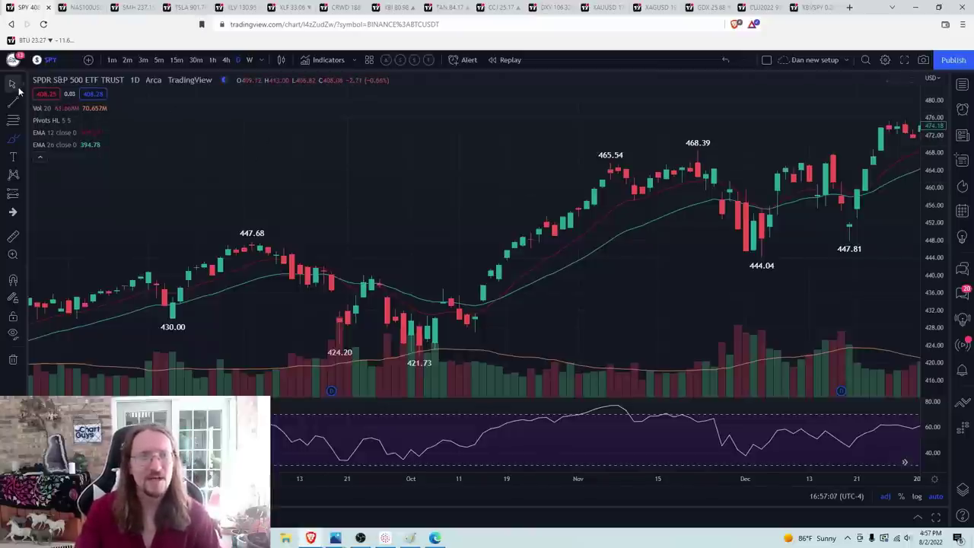
pyautogui.moveTo(654, 253); pyautogui.dragTo(326, 229)
pyautogui.moveTo(635, 274); pyautogui.dragTo(185, 246)
pyautogui.moveTo(538, 201); pyautogui.dragTo(311, 165)
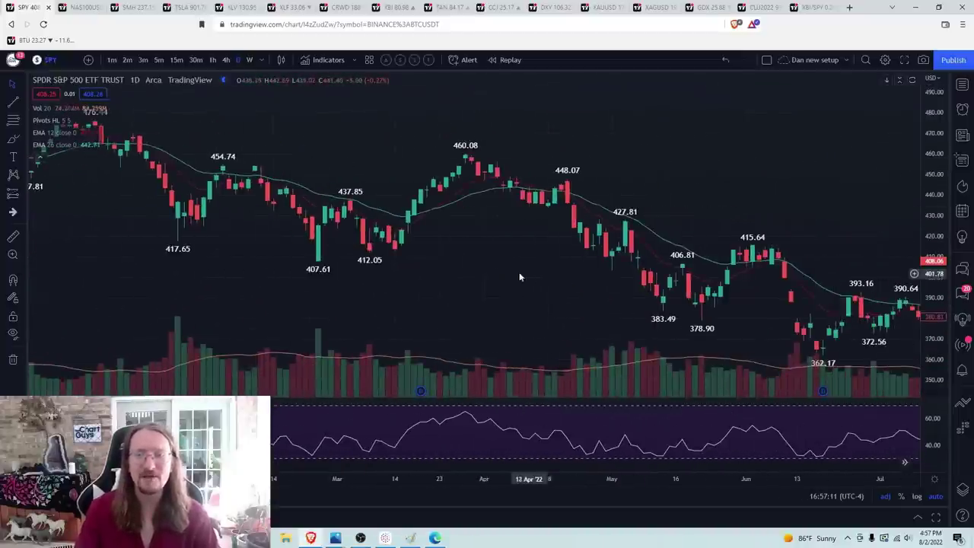
pyautogui.moveTo(685, 269); pyautogui.dragTo(528, 269)
pyautogui.moveTo(641, 196); pyautogui.dragTo(483, 190)
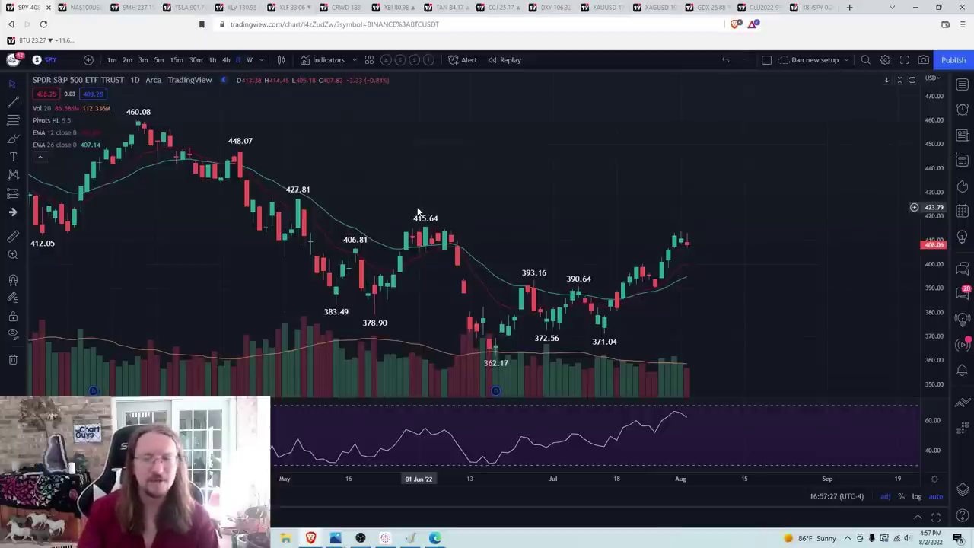
# Step: On SPY 5-minute candles, draw levels just below 413.00 and near 408.85, then remove both
pyautogui.scroll(3, 329, 168)
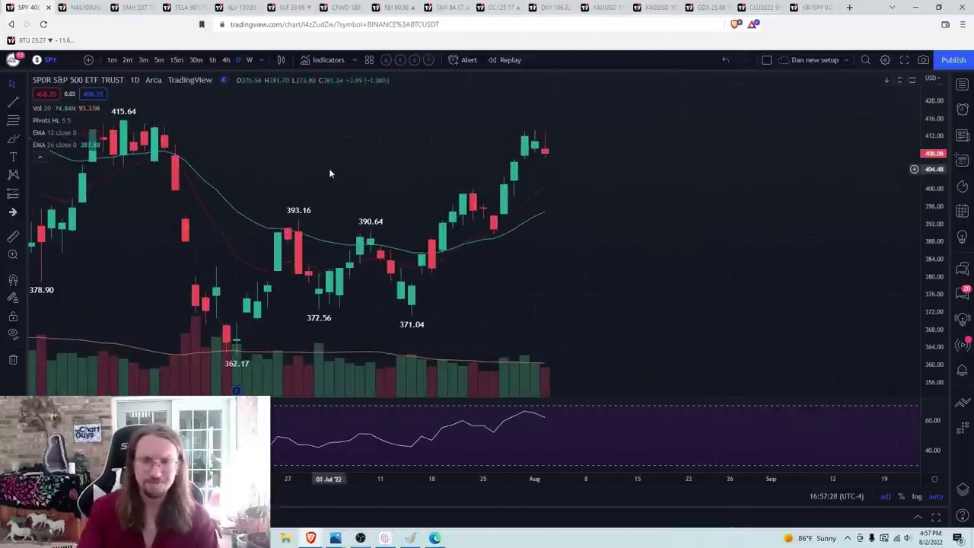
pyautogui.click(153, 60)
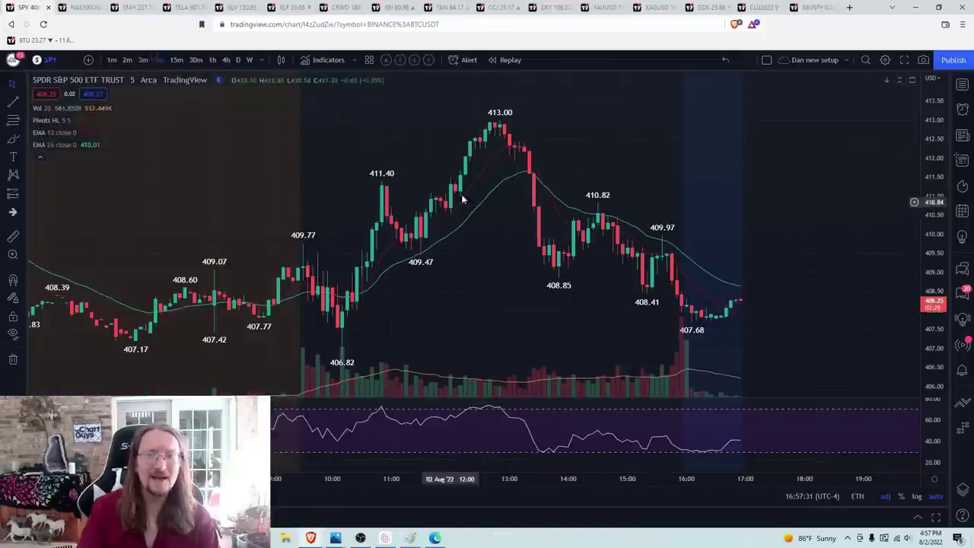
pyautogui.click(13, 138)
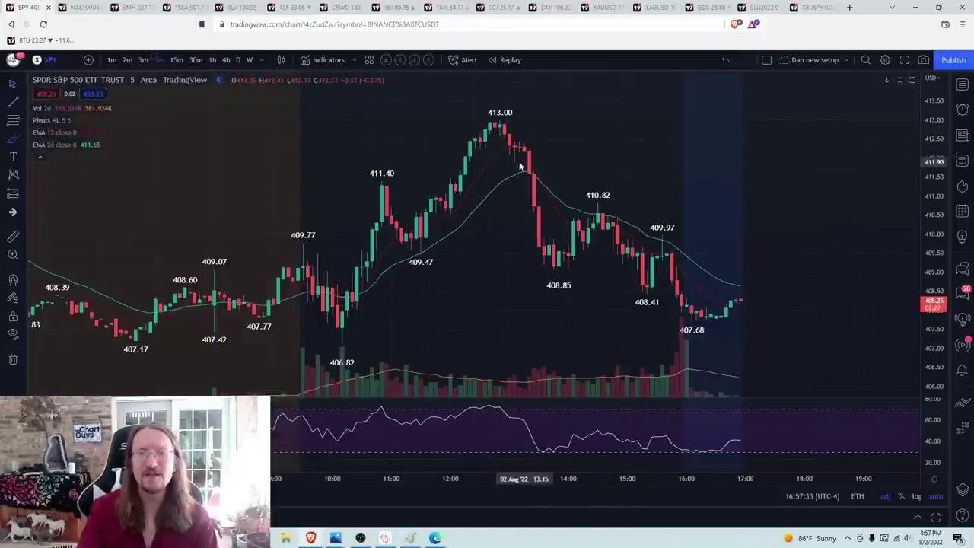
pyautogui.moveTo(495, 159); pyautogui.dragTo(565, 159)
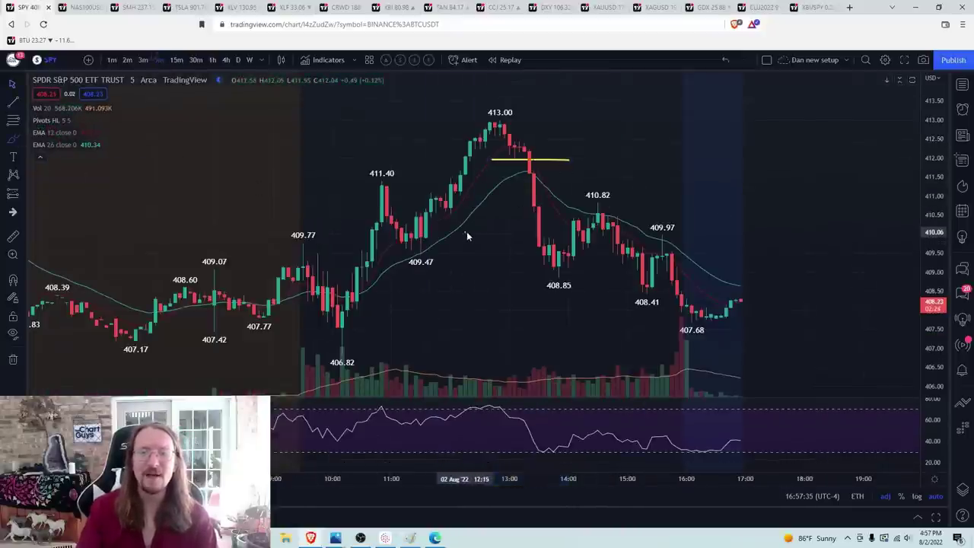
pyautogui.moveTo(471, 233); pyautogui.dragTo(590, 237)
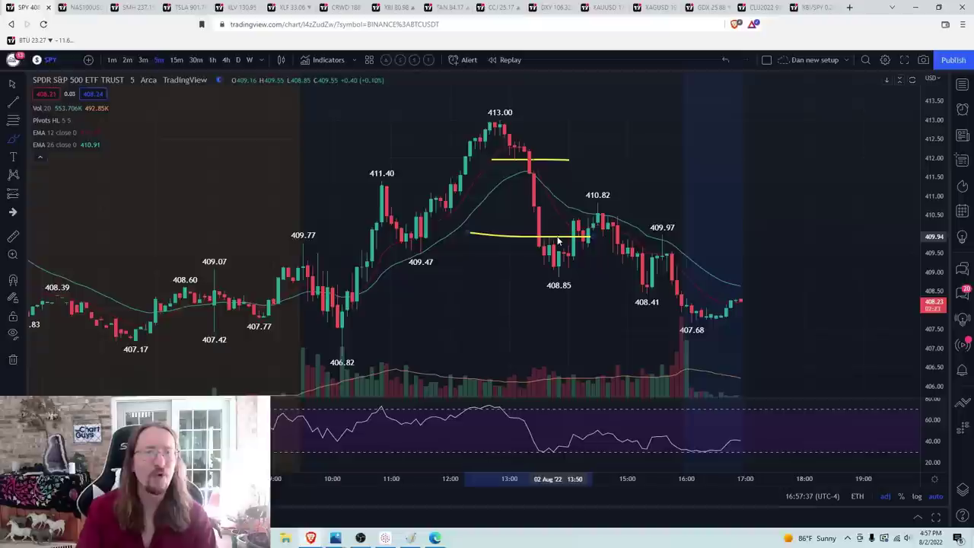
pyautogui.click(13, 359)
pyautogui.click(43, 351)
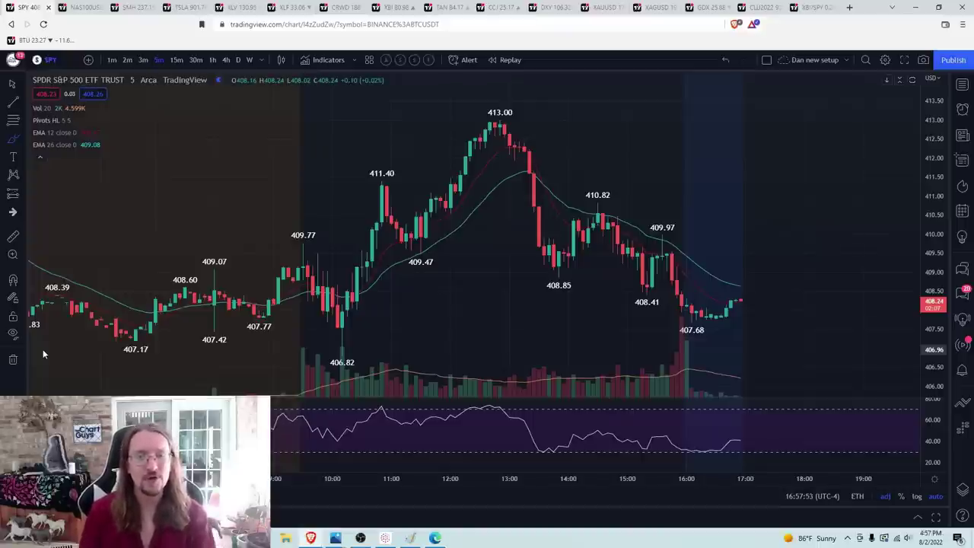
# Step: Glance at the Tesla chart, then reload SPY
pyautogui.press('s')
pyautogui.press('Escape')
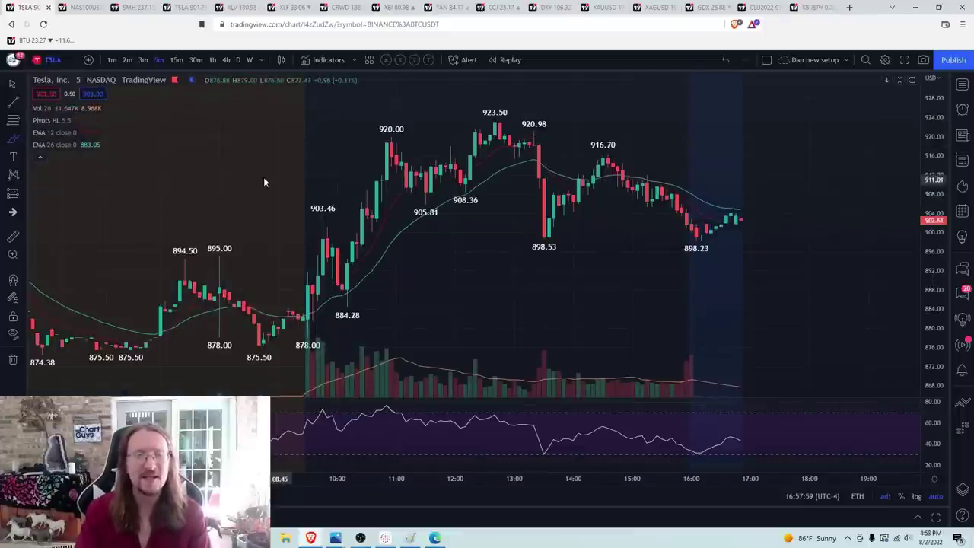
pyautogui.write('spy')
pyautogui.press('Return')
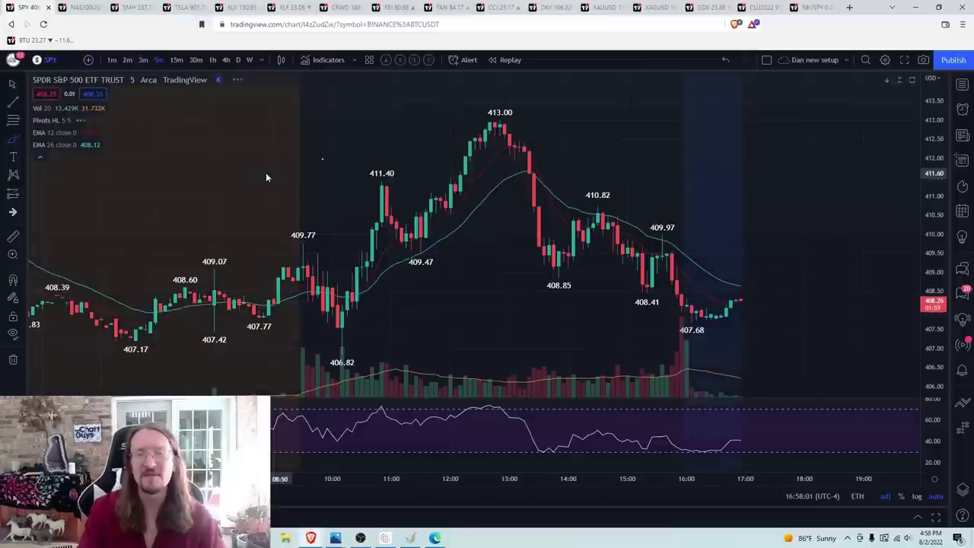
pyautogui.moveTo(65, 137)
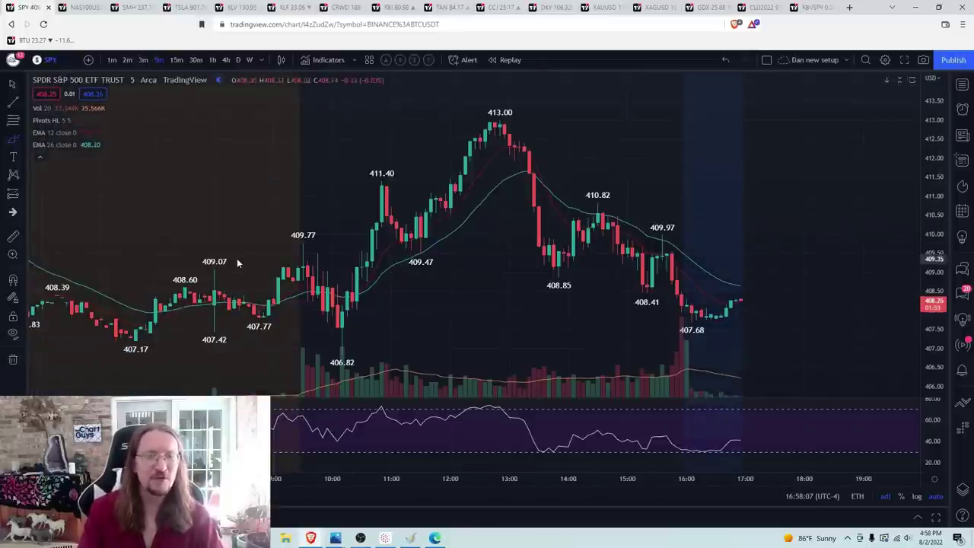
pyautogui.scroll(-3, 237, 262)
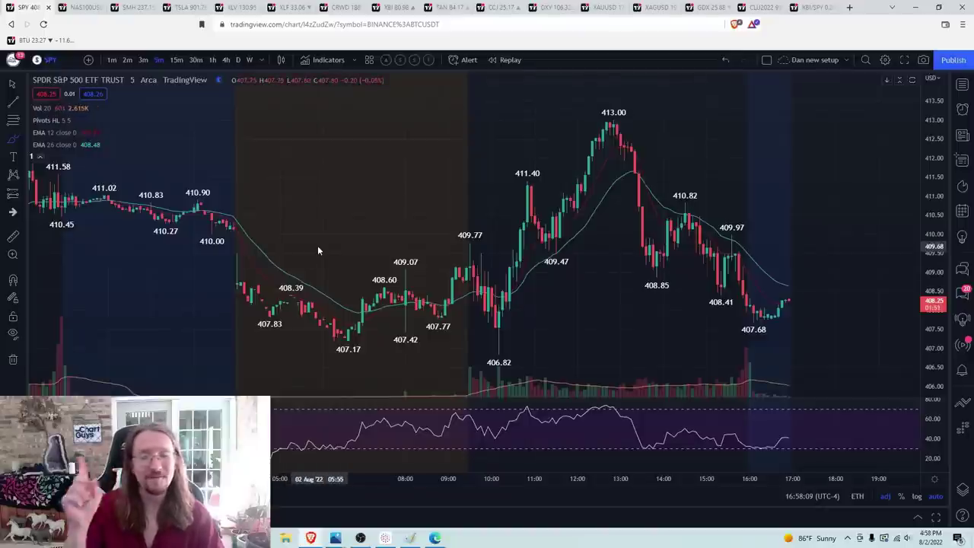
# Step: Switch SPY to daily candles and zoom into the June–August bars
pyautogui.click(239, 60)
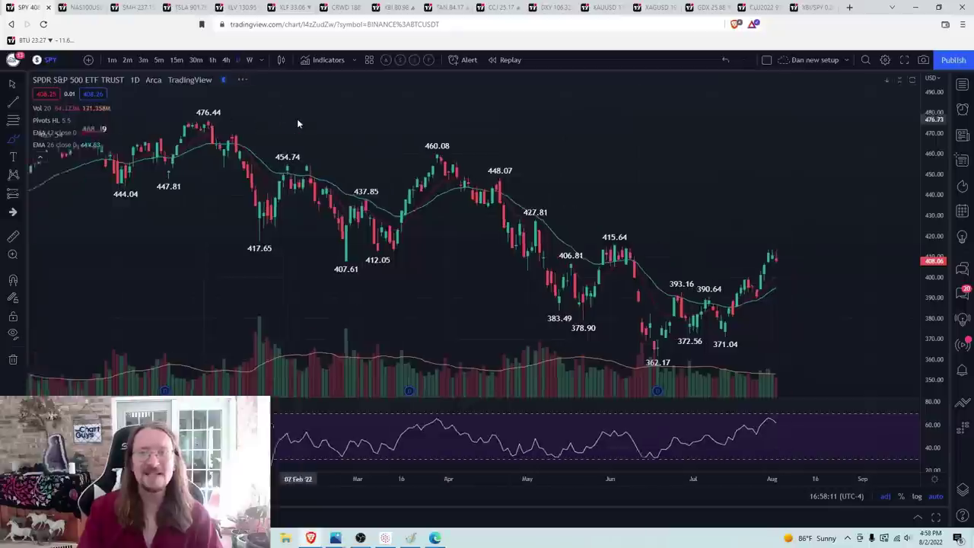
pyautogui.scroll(2, 296, 124)
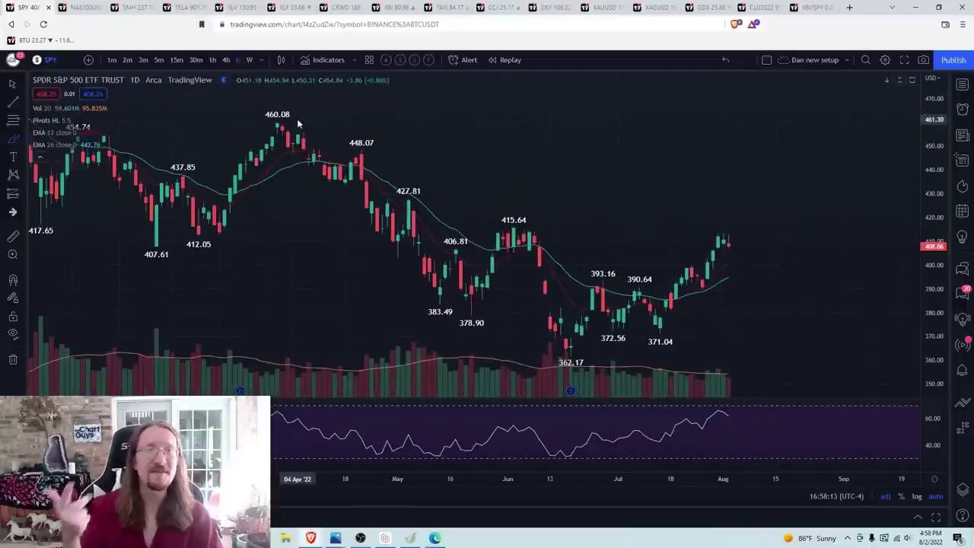
pyautogui.scroll(2, 479, 205)
pyautogui.scroll(2, 479, 205)
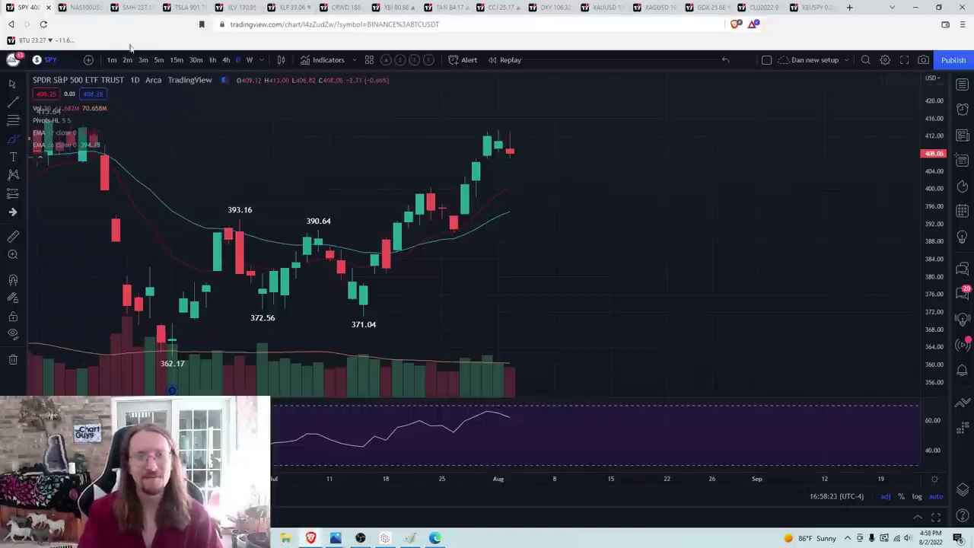
# Step: Sketch and erase SPY's 5-minute drop from 413.00, then switch to 1-hour candles and clear leftovers
pyautogui.click(156, 59)
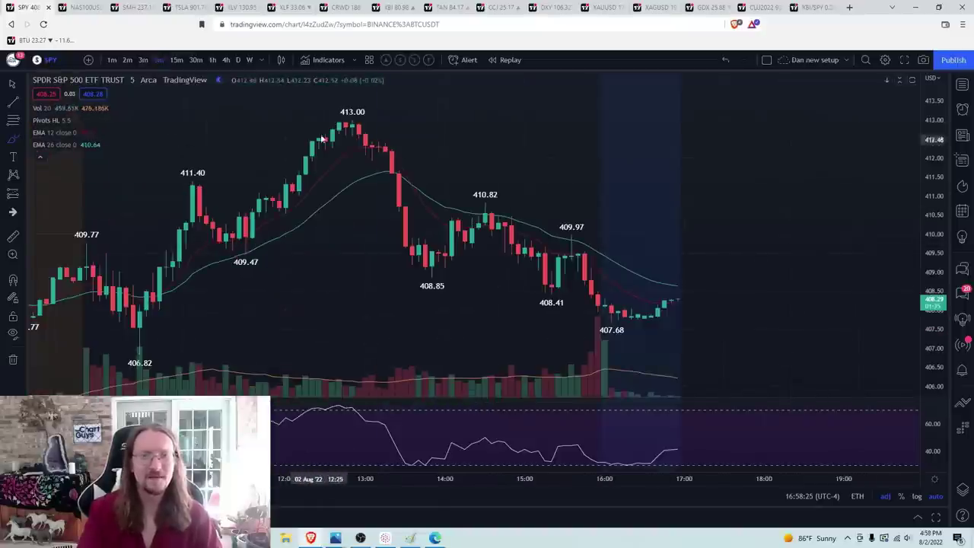
pyautogui.moveTo(352, 122); pyautogui.dragTo(410, 232)
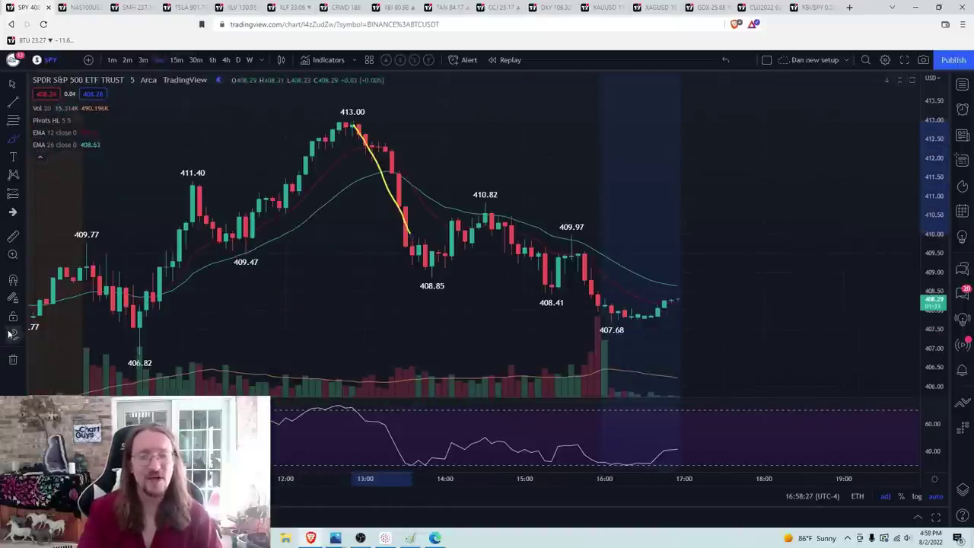
pyautogui.click(32, 356)
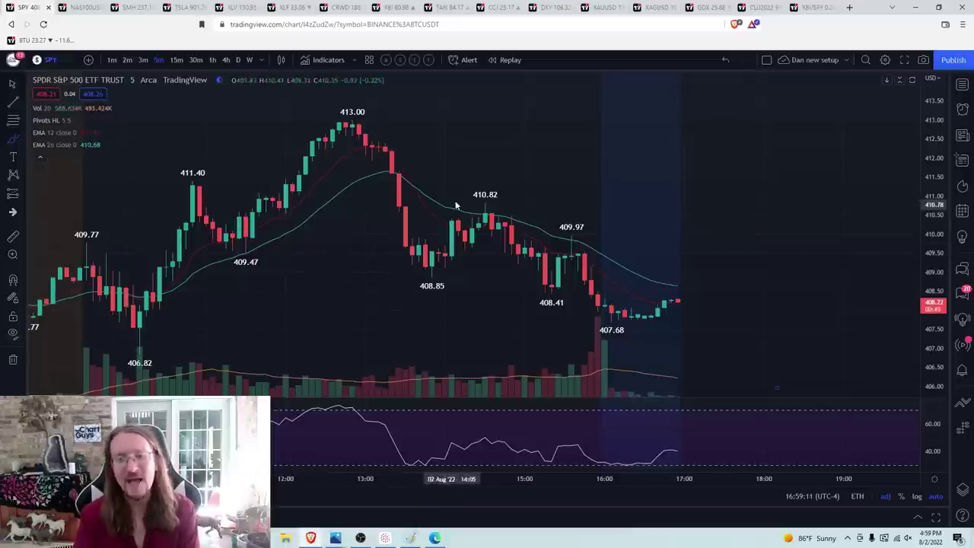
pyautogui.click(212, 60)
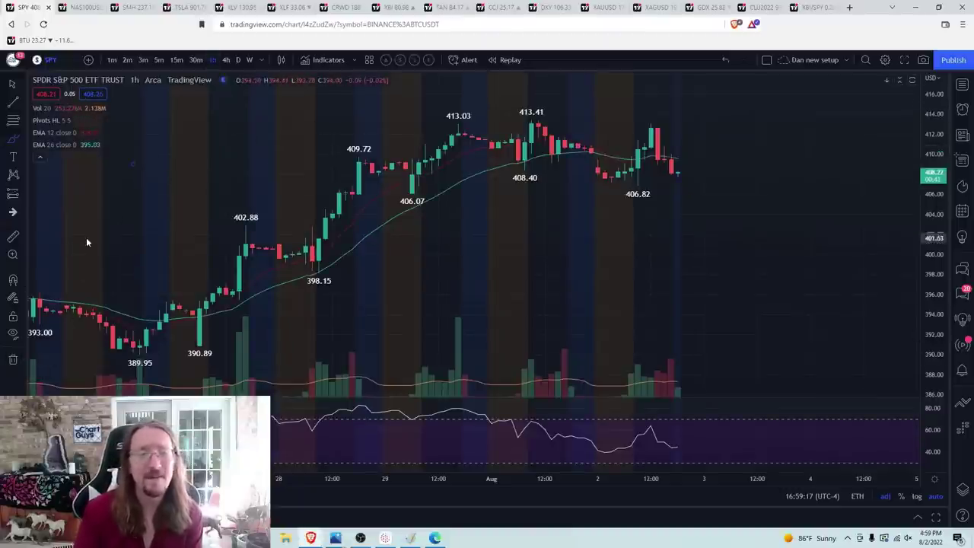
pyautogui.click(36, 358)
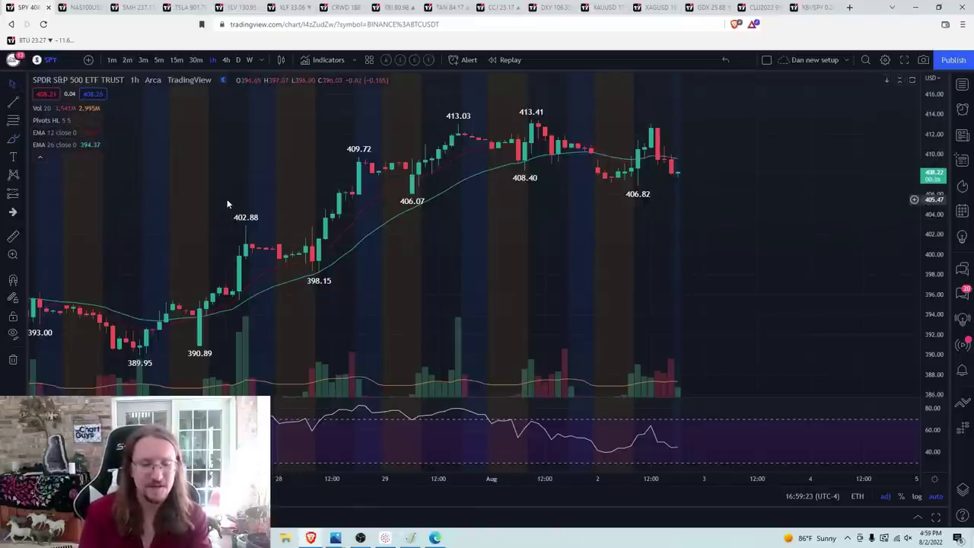
# Step: Load the S&P 500 index hourly chart, draw a falling trend line along the lows and sketch a bounce
pyautogui.write('spy')
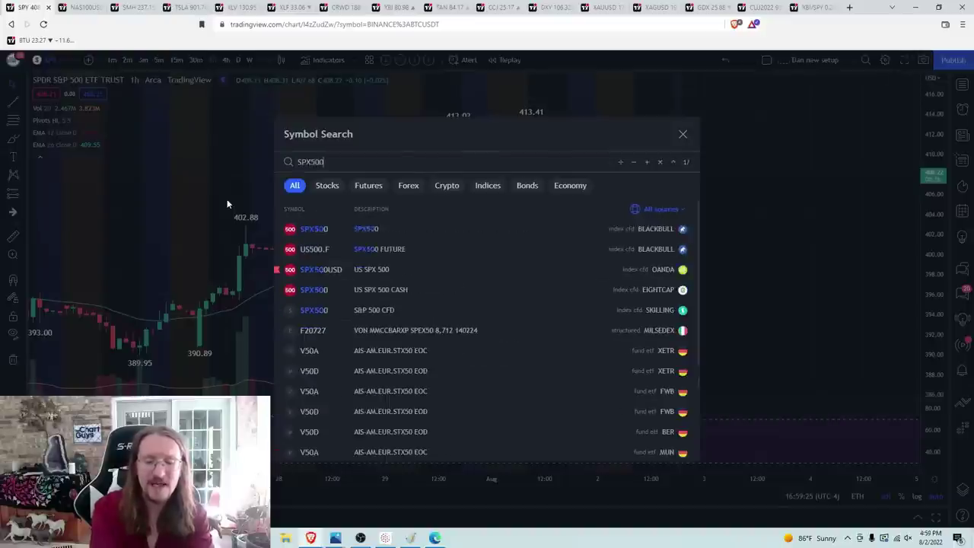
pyautogui.press('Return')
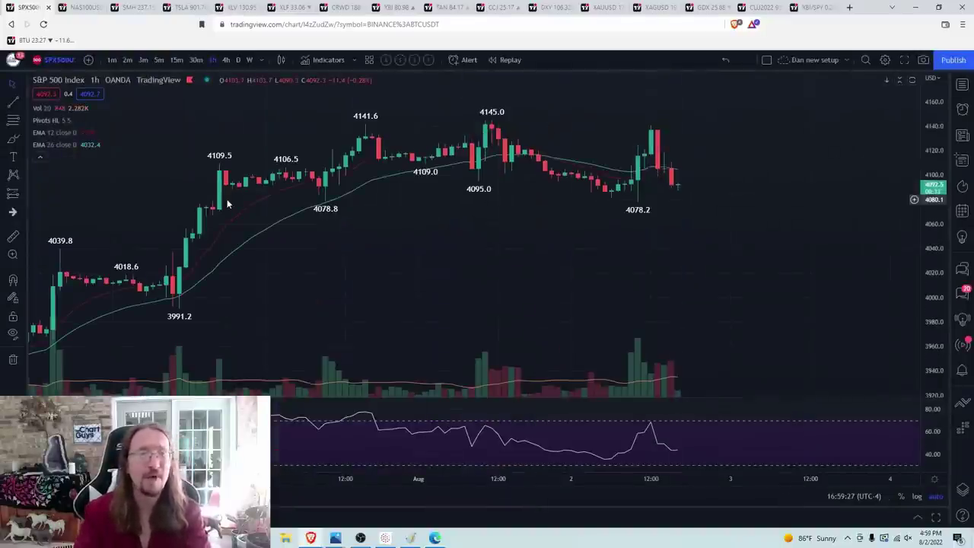
pyautogui.scroll(-2, 358, 295)
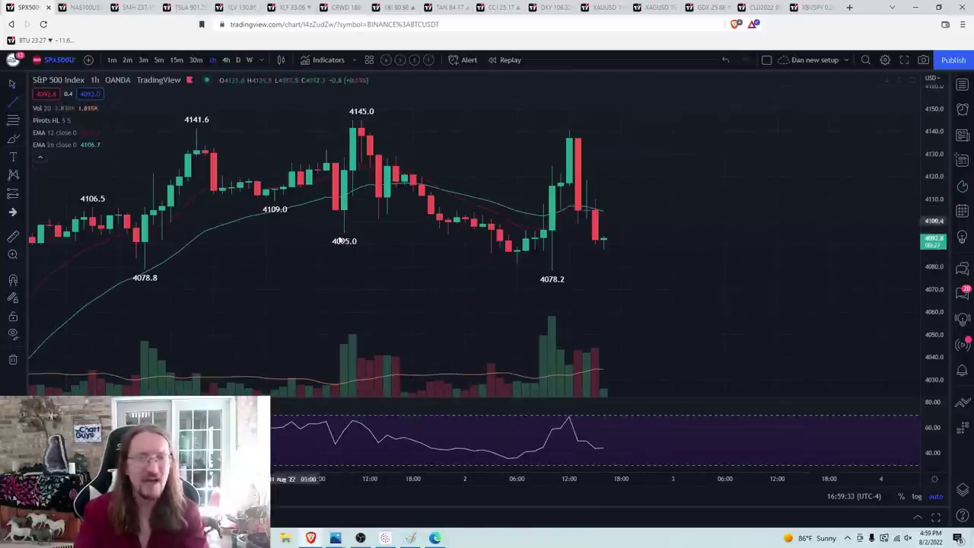
pyautogui.moveTo(207, 192); pyautogui.dragTo(536, 257)
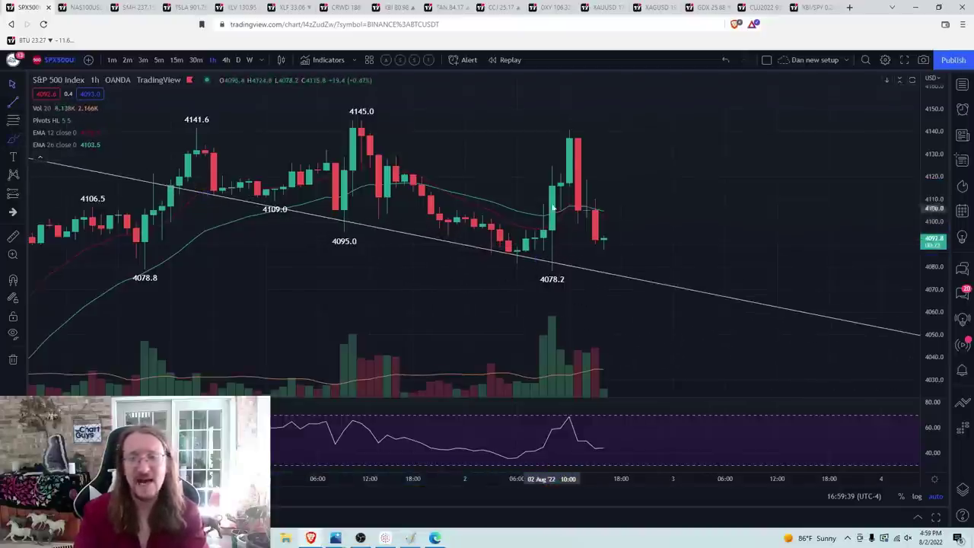
pyautogui.click(564, 239)
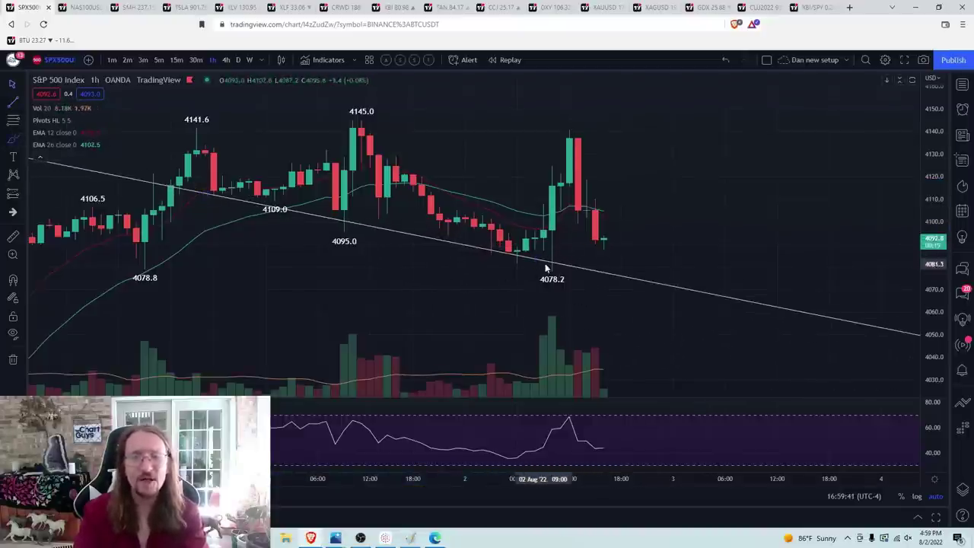
pyautogui.moveTo(543, 261)
pyautogui.mouseDown()
pyautogui.moveTo(564, 133)
pyautogui.moveTo(600, 245)
pyautogui.moveTo(626, 196)
pyautogui.moveTo(638, 210)
pyautogui.mouseUp()
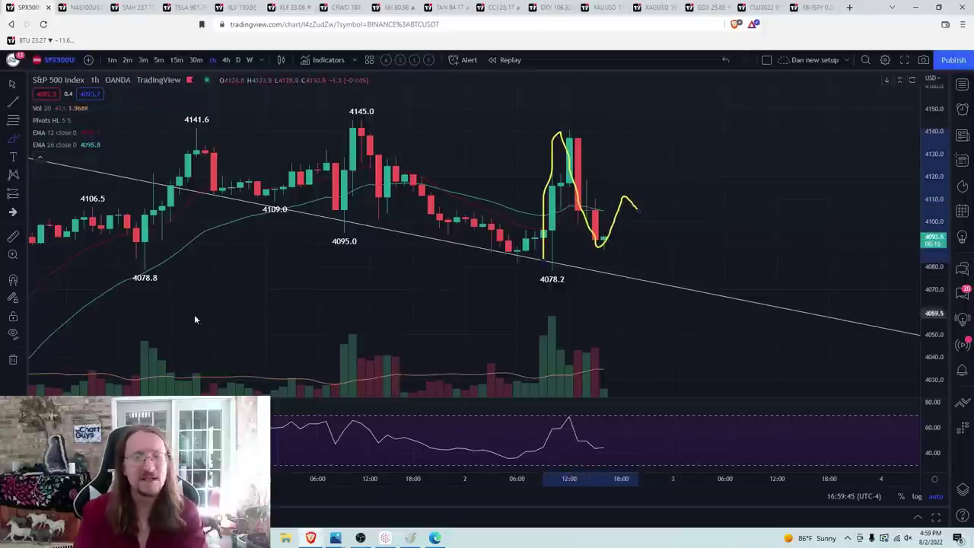
# Step: Remove the three drawings, view the index on daily candles, then return to SPY
pyautogui.click(13, 360)
pyautogui.click(54, 353)
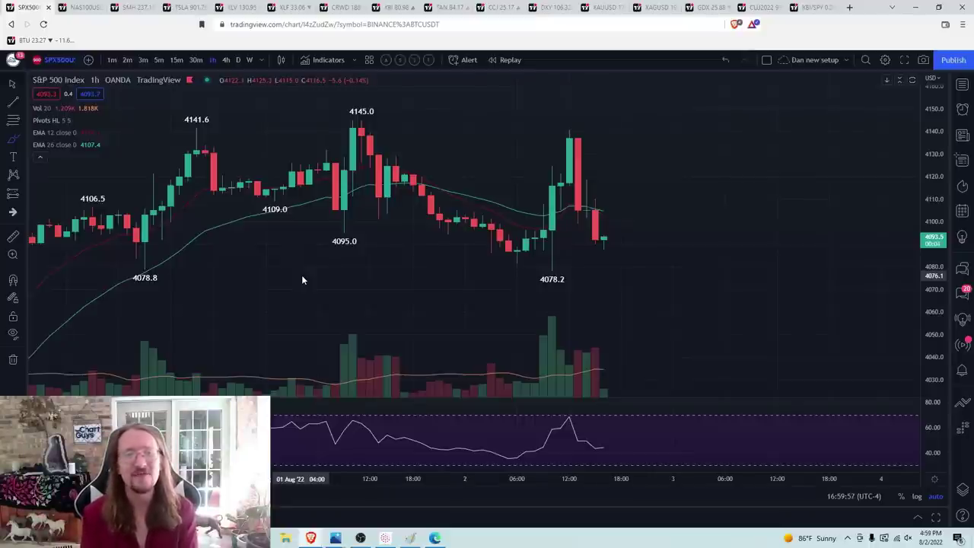
pyautogui.click(236, 60)
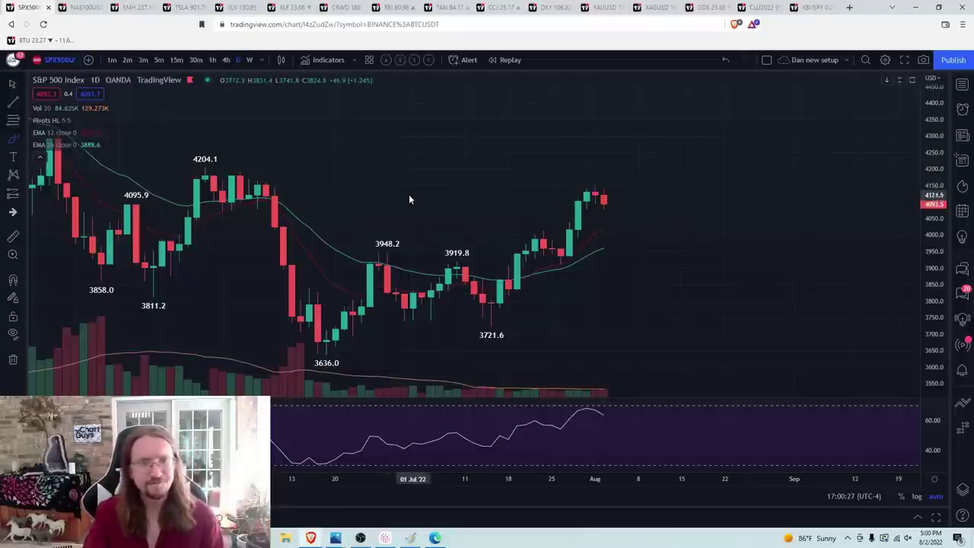
pyautogui.press('space')
# Step: Check SPY on hourly candles, then return to the daily chart
pyautogui.click(213, 60)
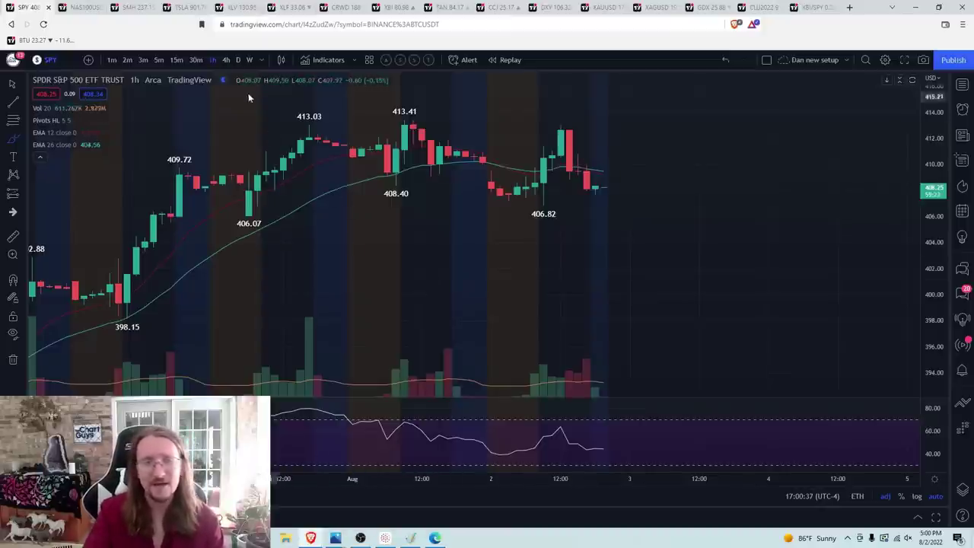
pyautogui.click(239, 60)
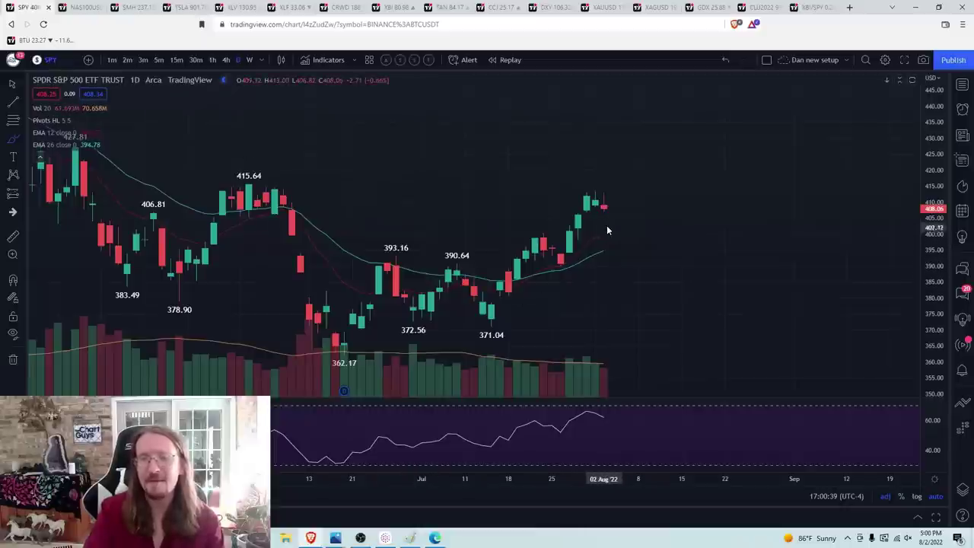
pyautogui.scroll(1, 612, 219)
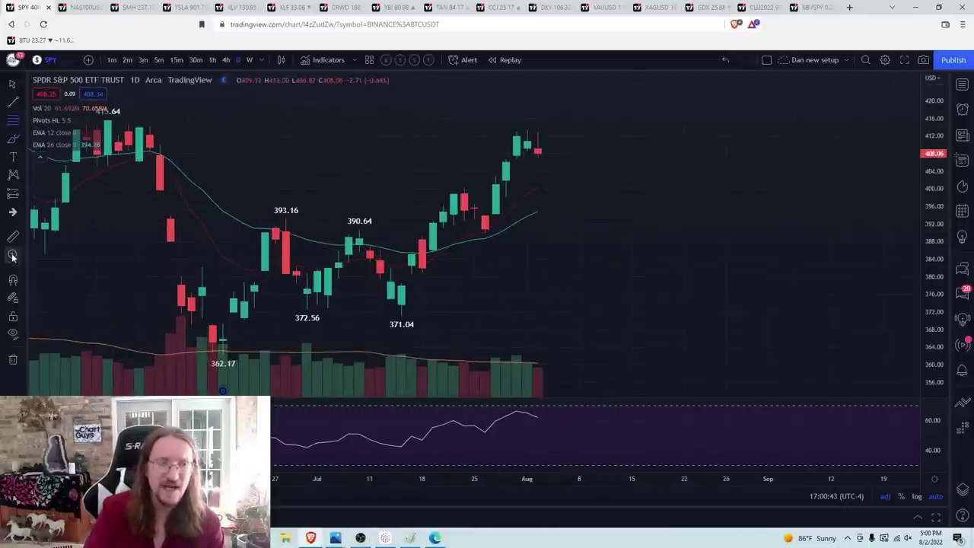
# Step: Draw a magnet-snapped Fibonacci retracement from the 389.95 low to the 413.41 high, then delete it
pyautogui.click(13, 279)
pyautogui.click(486, 239)
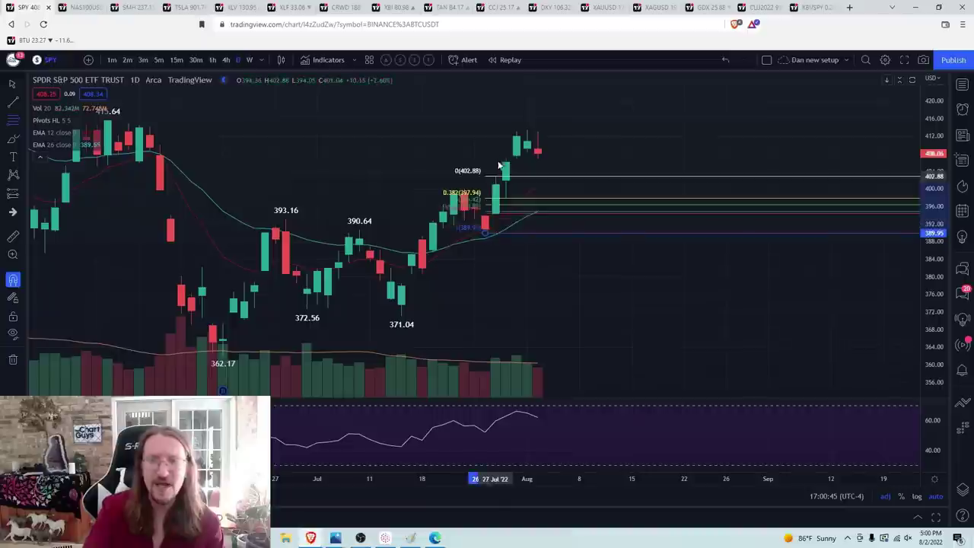
pyautogui.click(526, 130)
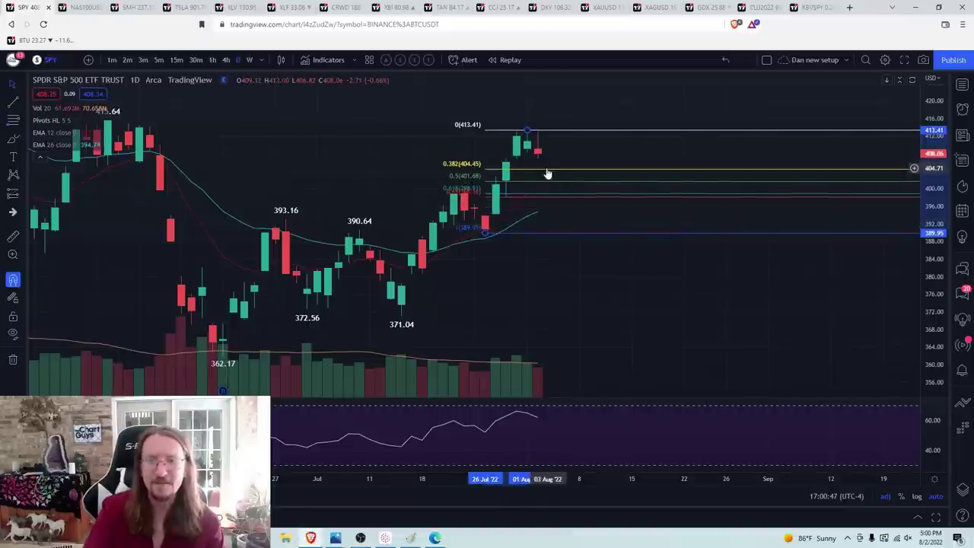
pyautogui.moveTo(13, 360)
pyautogui.click(68, 358)
# Step: Load QQQ on the Nasdaq 100 chart
pyautogui.click(83, 7)
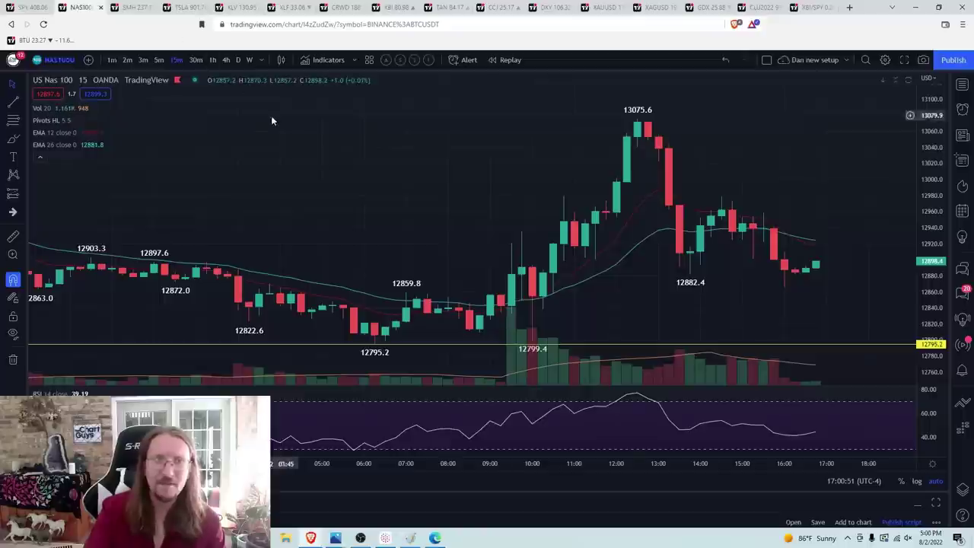
pyautogui.write('QQQ')
pyautogui.press('Return')
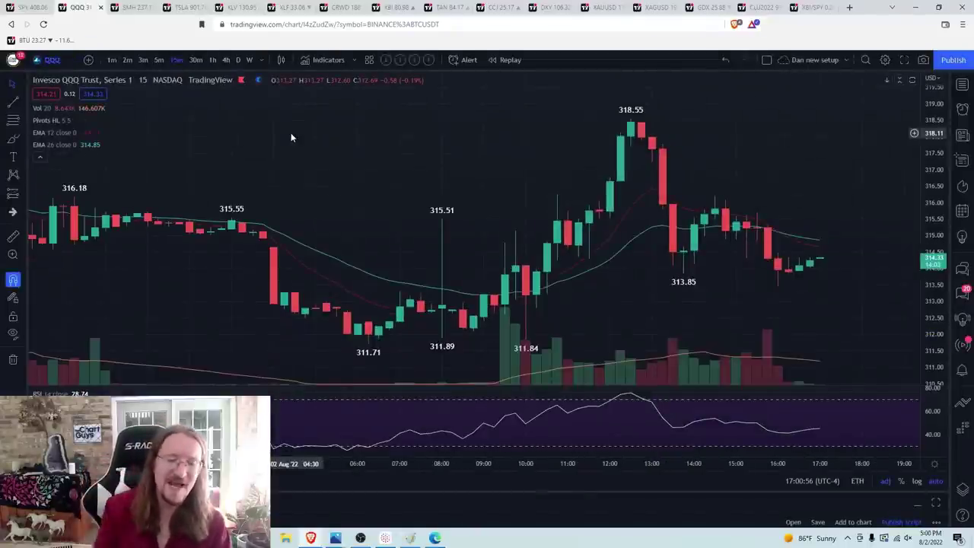
# Step: Step QQQ through 5-minute, hourly and daily intervals, then switch to the SMH chart
pyautogui.click(162, 64)
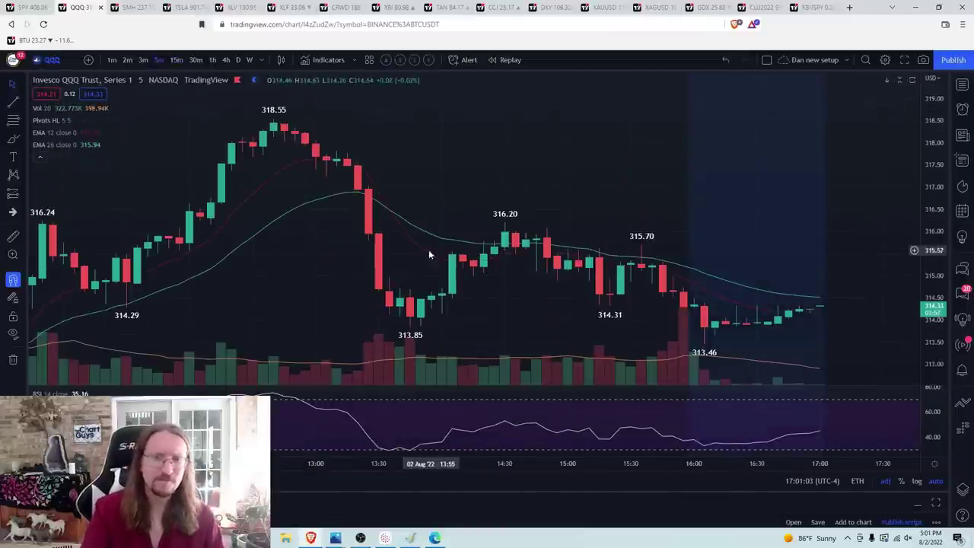
pyautogui.scroll(-3, 318, 240)
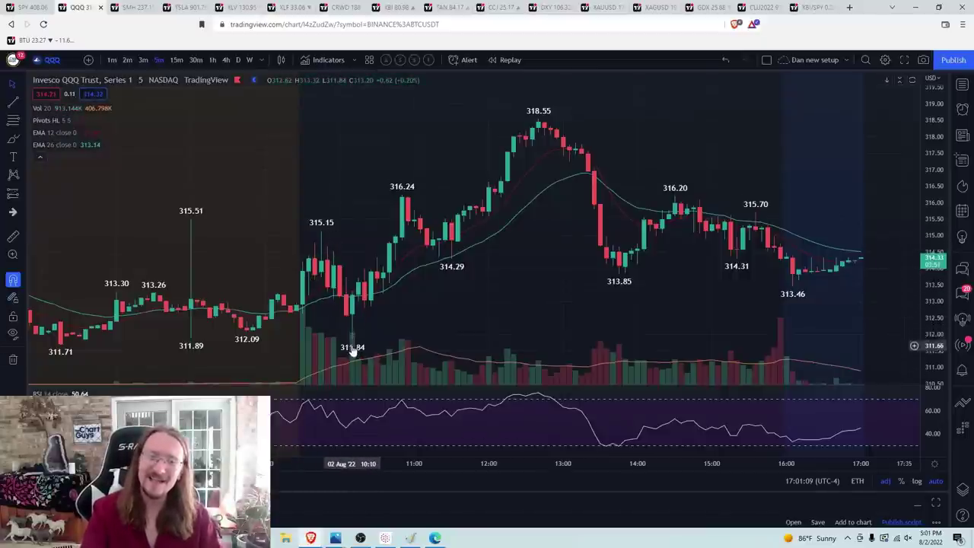
pyautogui.scroll(-2, 374, 311)
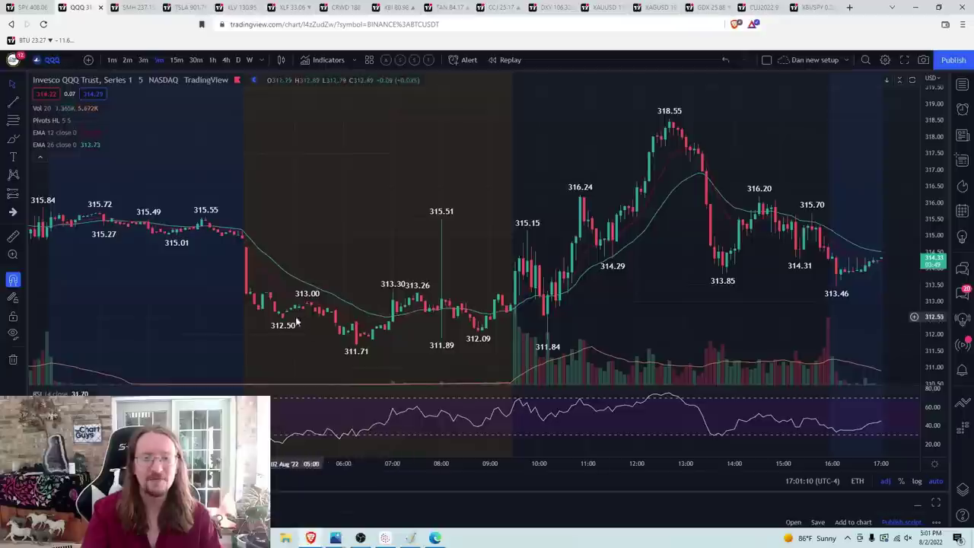
pyautogui.scroll(2, 203, 135)
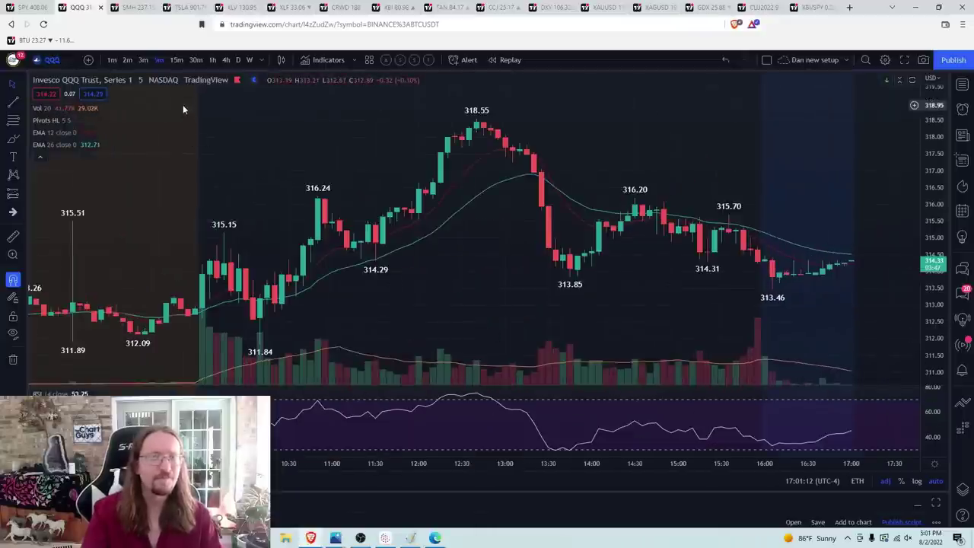
pyautogui.click(213, 59)
pyautogui.scroll(5, 457, 215)
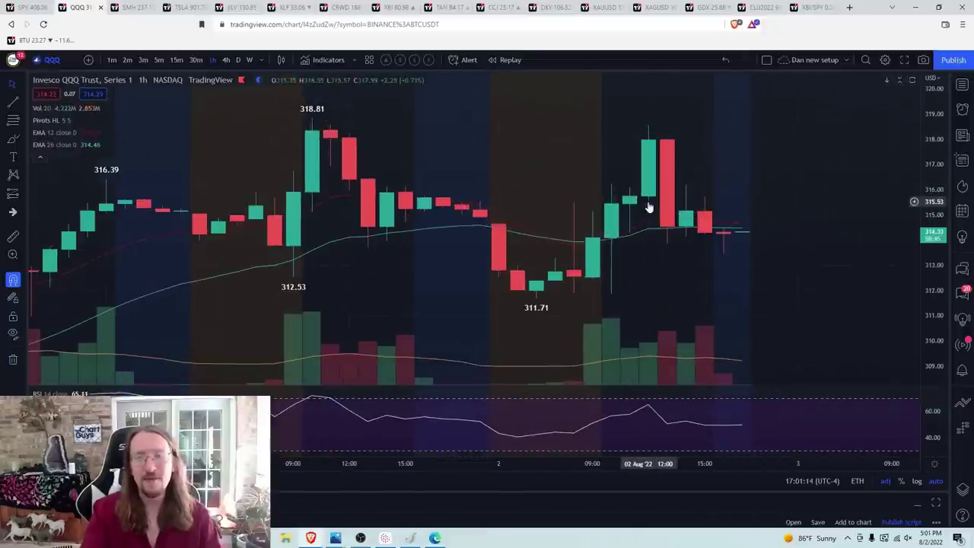
pyautogui.click(238, 61)
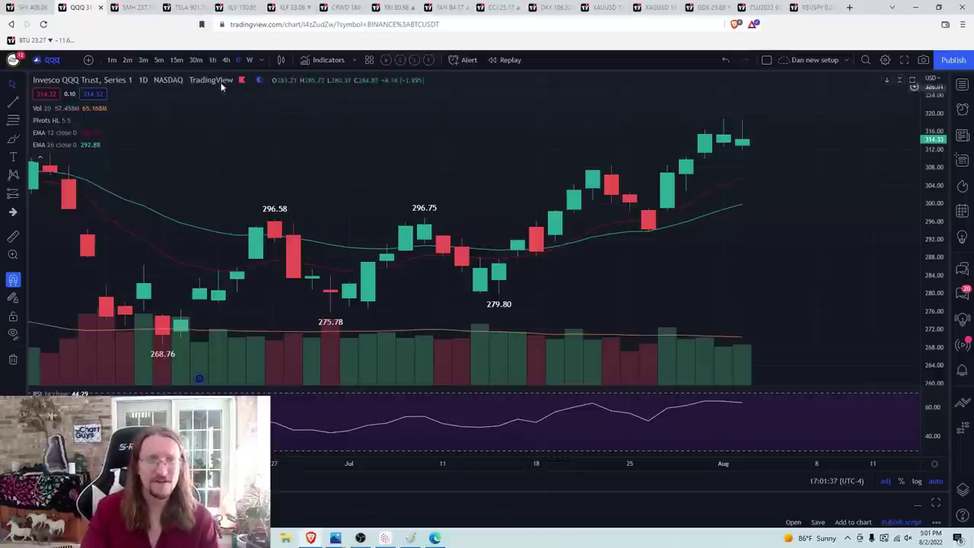
pyautogui.hotkey('ctrl', 'Tab')
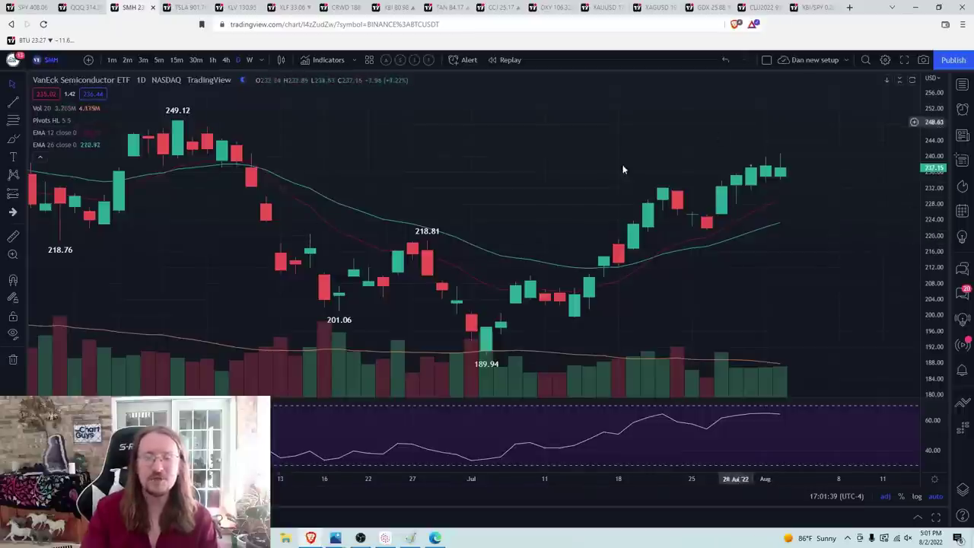
# Step: View SMH on 15-minute candles, check AMD, then reload SMH
pyautogui.click(177, 60)
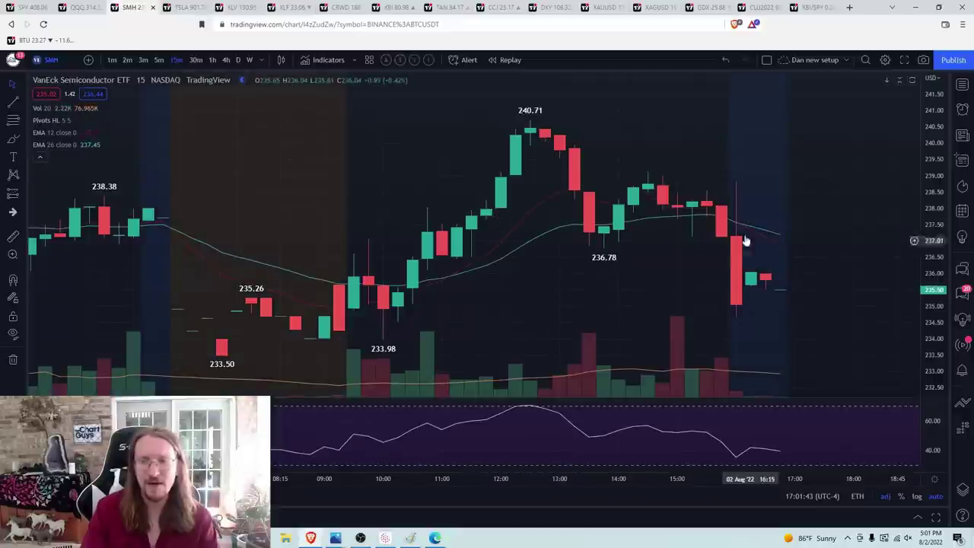
pyautogui.write('amd')
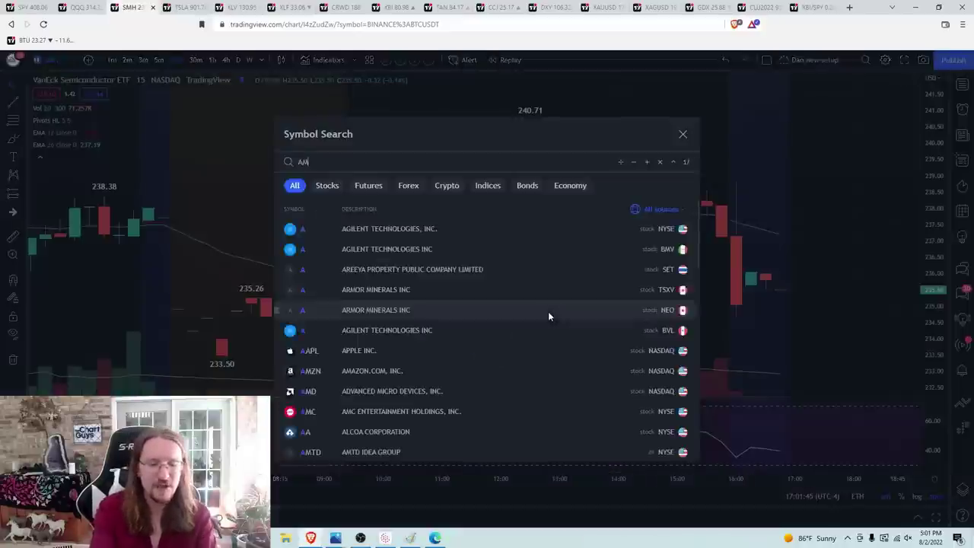
pyautogui.press('Return')
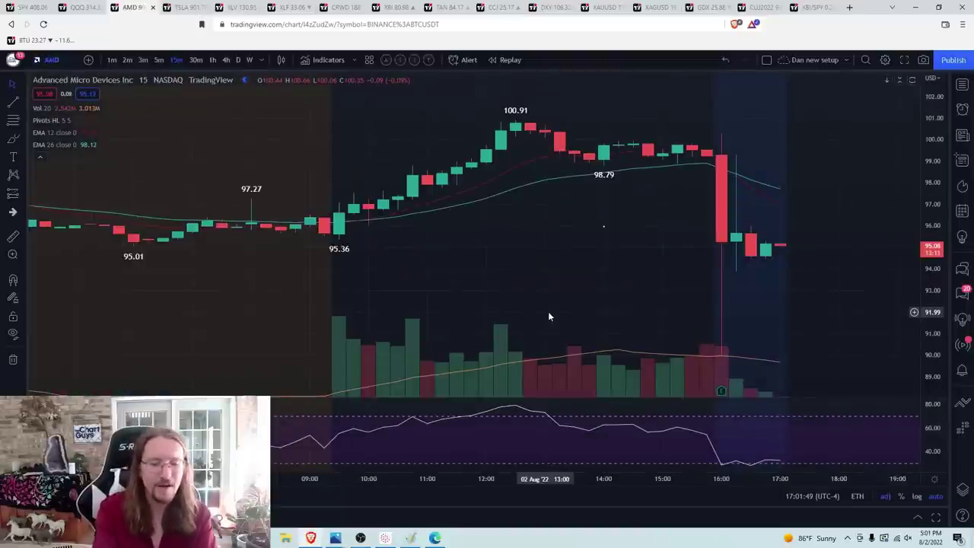
pyautogui.write('smh')
pyautogui.press('Return')
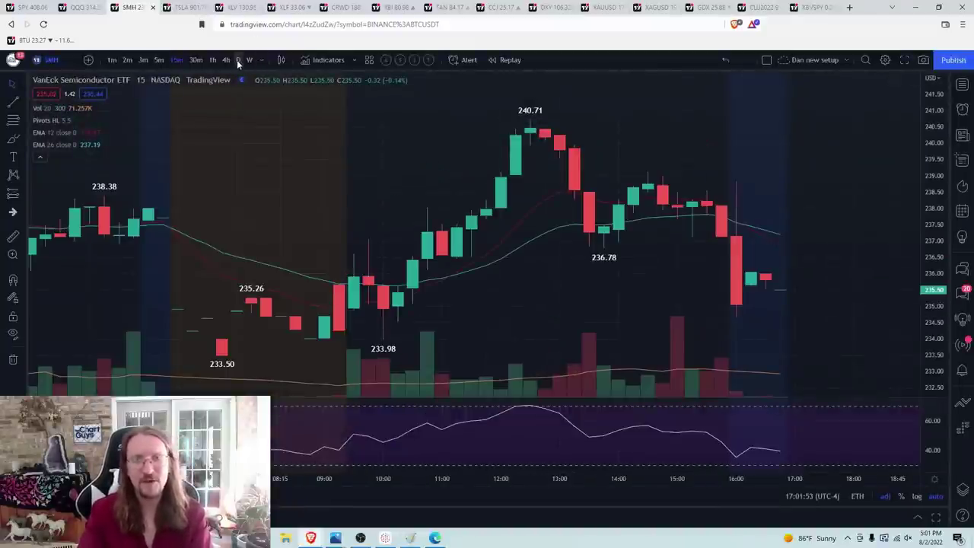
# Step: On SMH's daily chart, brush-sketch a projected dip, undo it, then bring up Tesla
pyautogui.click(237, 60)
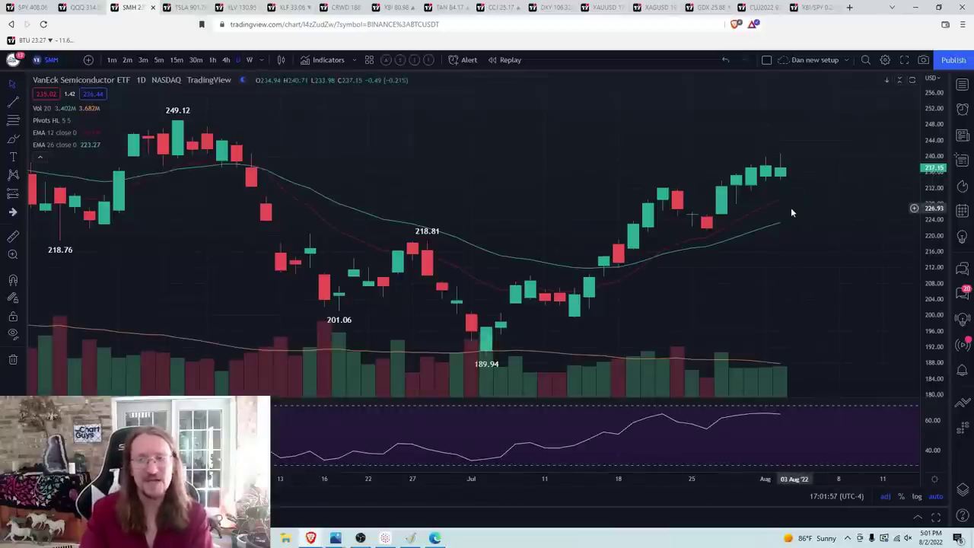
pyautogui.scroll(2, 778, 207)
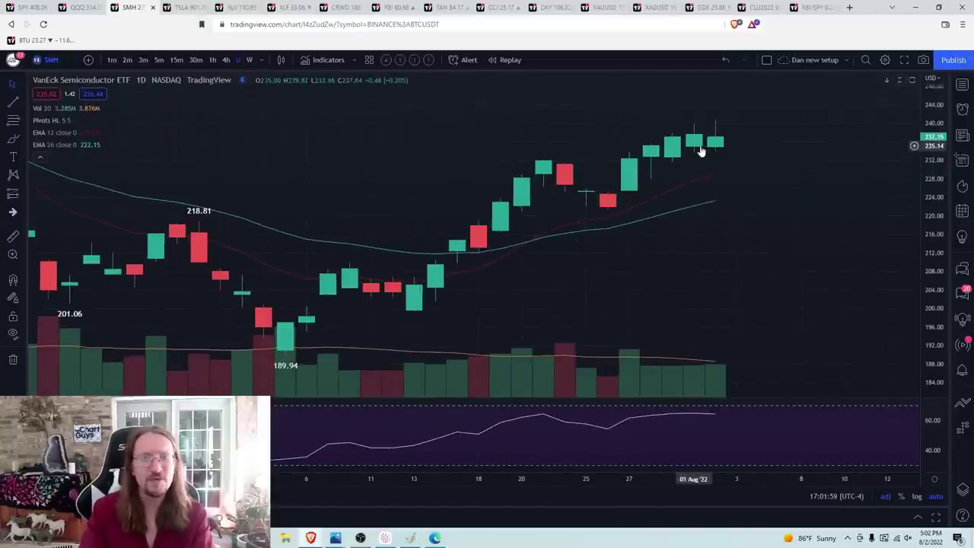
pyautogui.click(15, 140)
pyautogui.moveTo(715, 141); pyautogui.dragTo(749, 176)
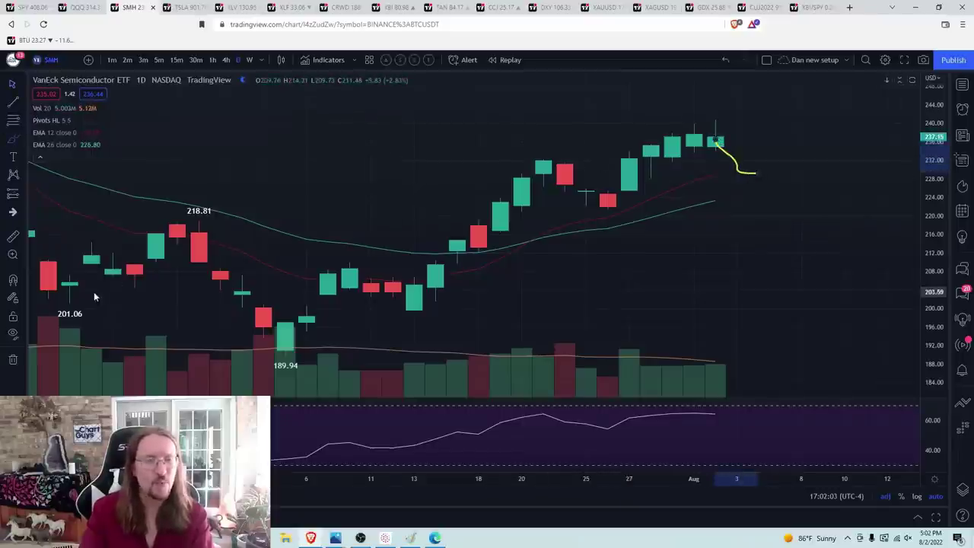
pyautogui.hotkey('ctrl', 'z')
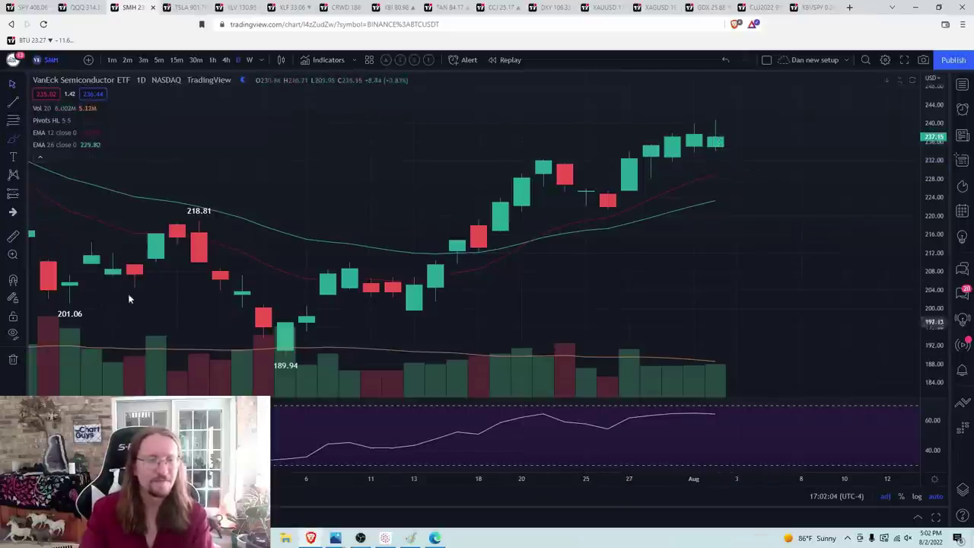
pyautogui.click(192, 7)
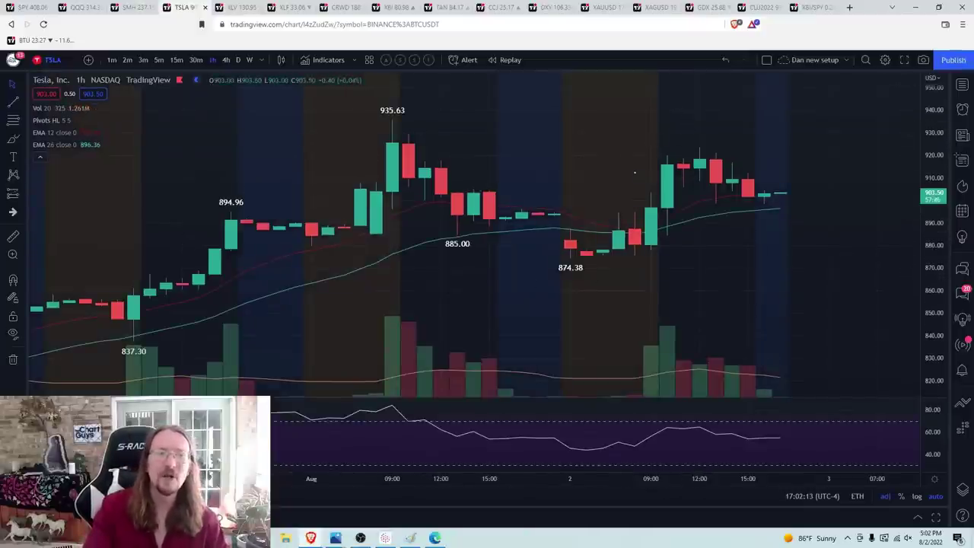
# Step: Brush-trace Tesla's hourly rally, erase it, and sketch a new stroke up the latest rally
pyautogui.click(12, 138)
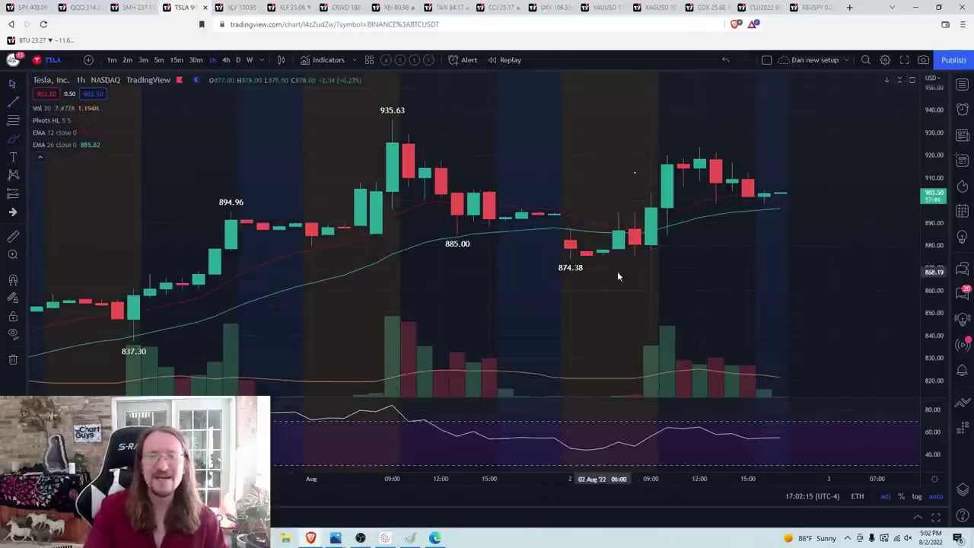
pyautogui.moveTo(636, 249)
pyautogui.mouseDown()
pyautogui.moveTo(699, 154)
pyautogui.moveTo(746, 205)
pyautogui.moveTo(813, 114)
pyautogui.mouseUp()
pyautogui.click(12, 359)
pyautogui.click(57, 355)
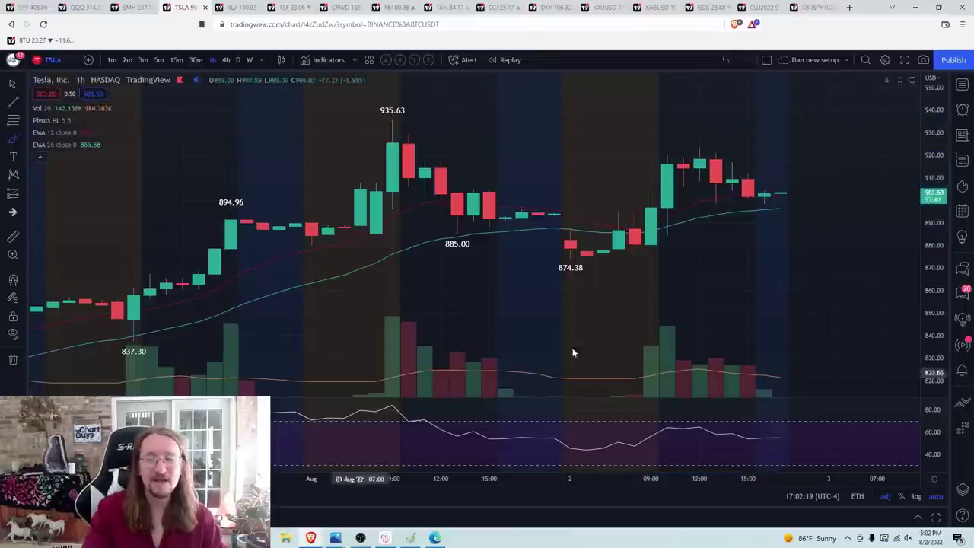
pyautogui.moveTo(652, 247)
pyautogui.mouseDown()
pyautogui.moveTo(687, 156)
pyautogui.moveTo(745, 202)
pyautogui.moveTo(765, 144)
pyautogui.mouseUp()
pyautogui.click(13, 359)
# Step: On Tesla's daily chart, clear the stroke, mark a short yellow line below the latest candles, then open XLV
pyautogui.click(237, 59)
pyautogui.click(13, 360)
pyautogui.click(57, 354)
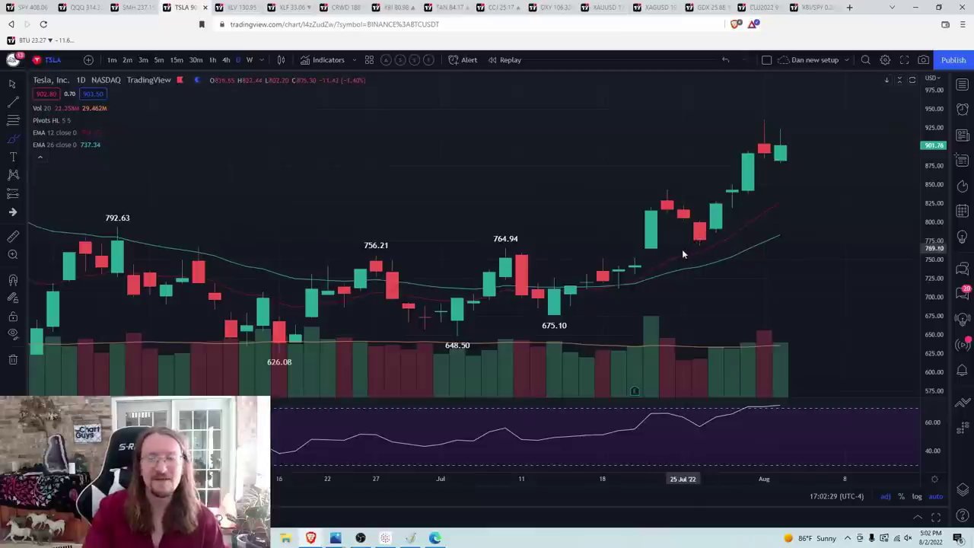
pyautogui.moveTo(687, 251); pyautogui.dragTo(714, 248)
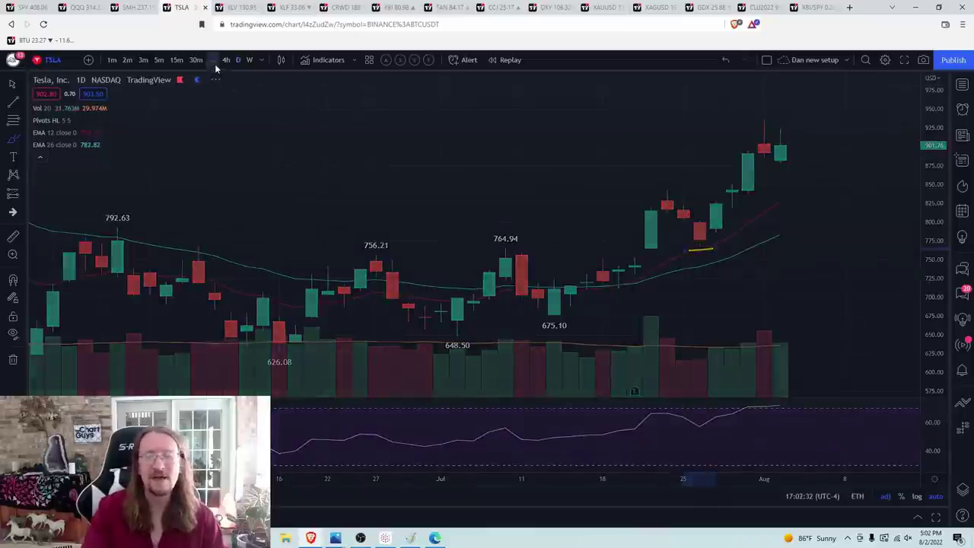
pyautogui.click(214, 61)
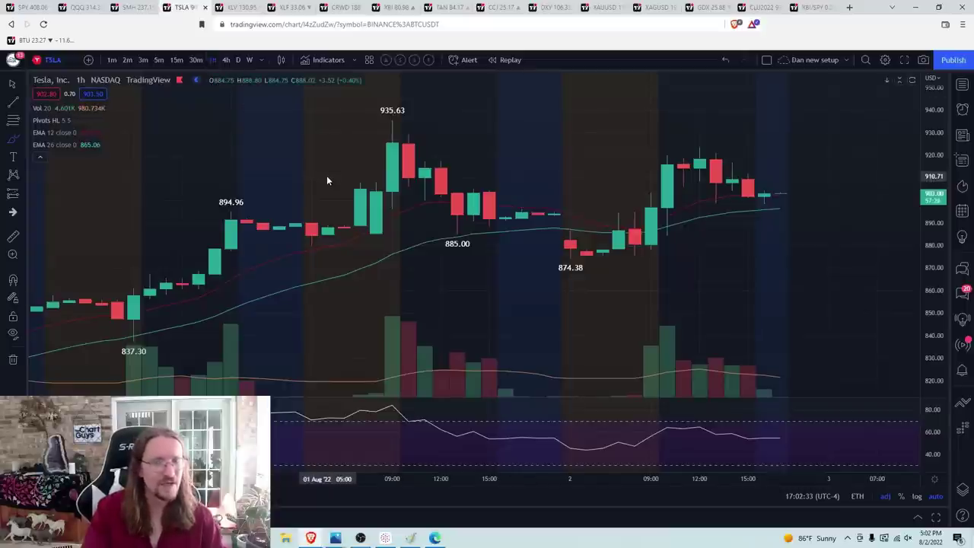
pyautogui.click(237, 8)
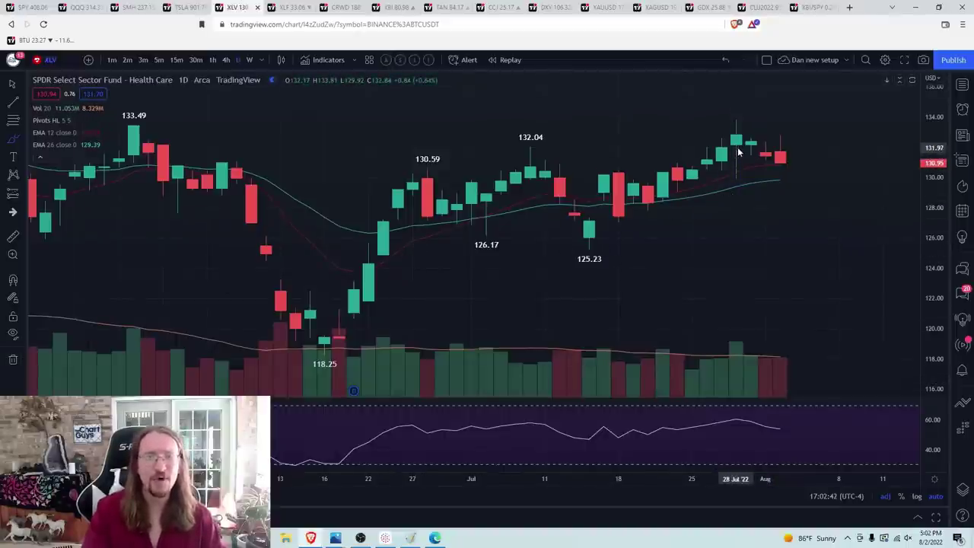
# Step: Select XLV's yellow line, check 4-hour then daily candles, and open the XLF chart
pyautogui.click(729, 180)
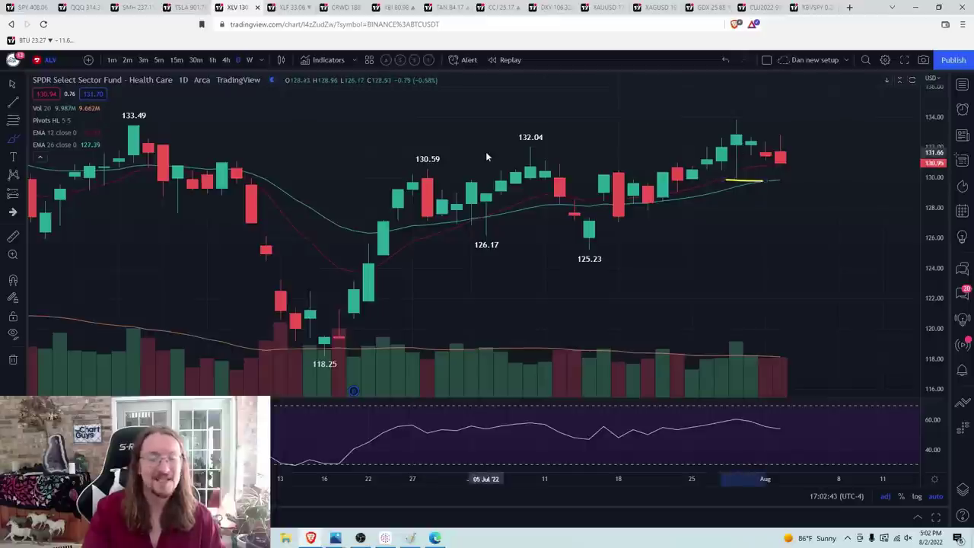
pyautogui.click(226, 59)
pyautogui.click(238, 58)
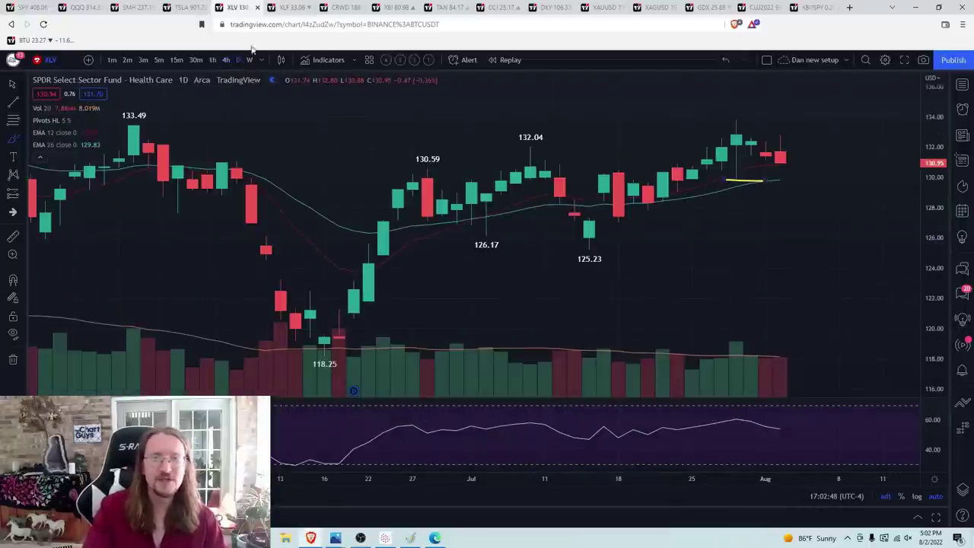
pyautogui.click(288, 8)
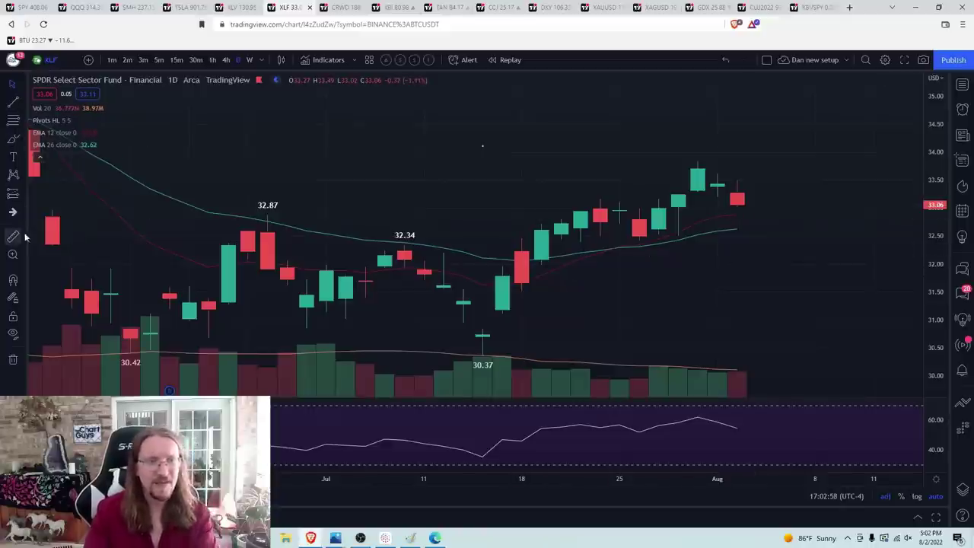
# Step: Enable the magnet and try a Price Range measurement on XLF from the 29 Jul top, then clear it
pyautogui.click(13, 279)
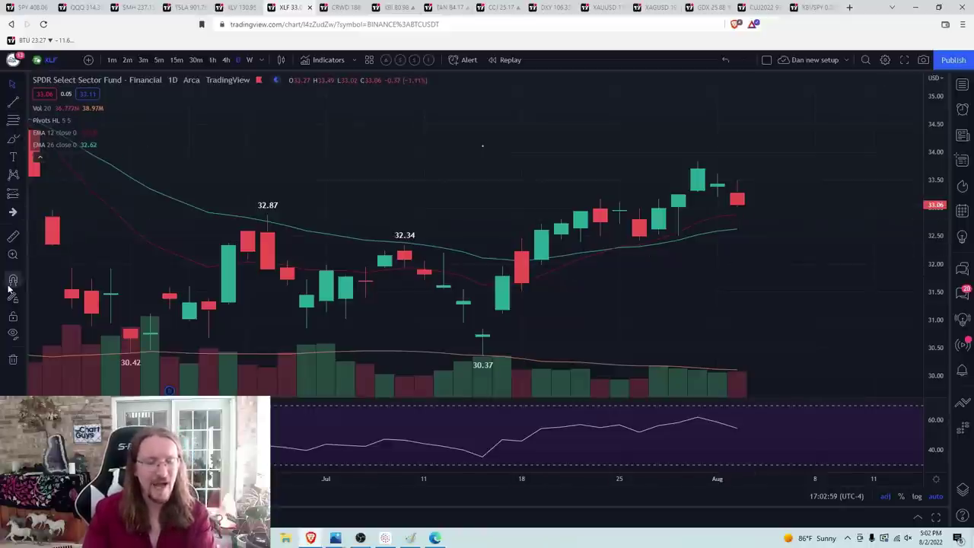
pyautogui.keyDown('shift'); pyautogui.click(698, 164); pyautogui.keyUp('shift')
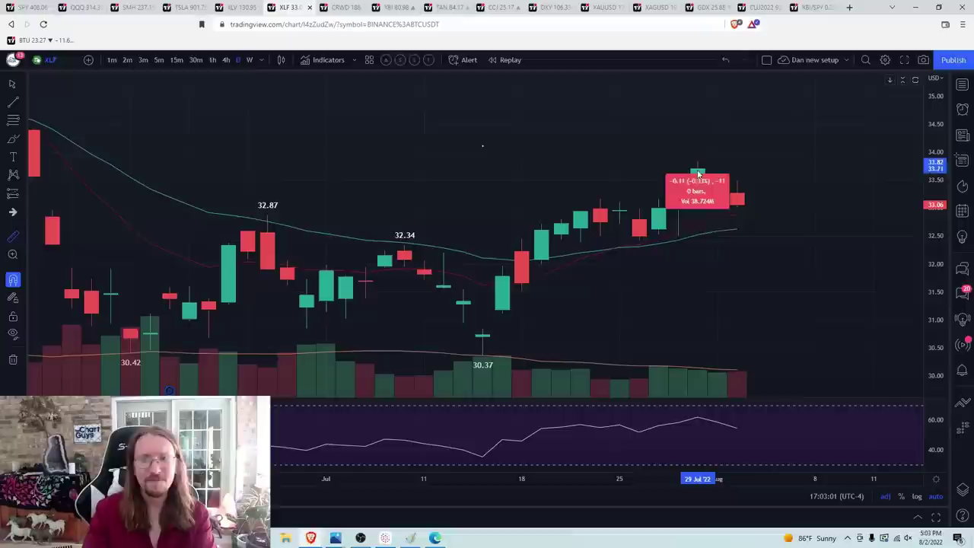
pyautogui.click(639, 242)
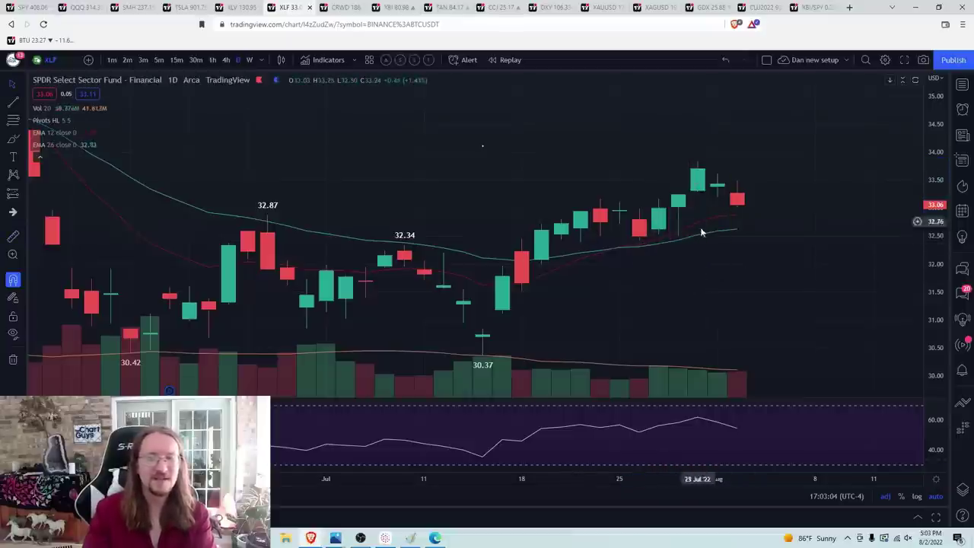
# Step: On QQQ, measure the drop from the recent high: −24.44 (−7.67%) over 4 bars
pyautogui.hotkey('ctrl', '2')
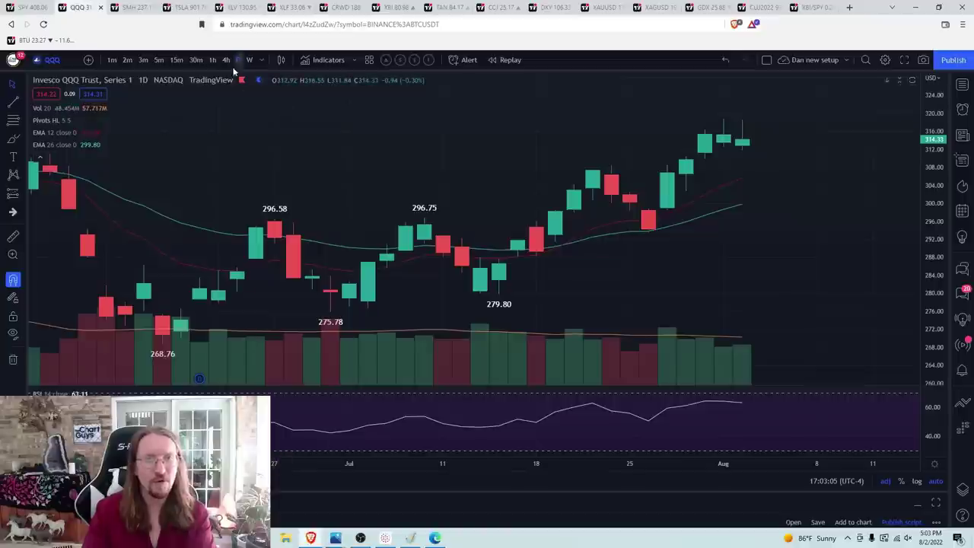
pyautogui.keyDown('shift'); pyautogui.click(724, 124); pyautogui.keyUp('shift')
pyautogui.click(647, 230)
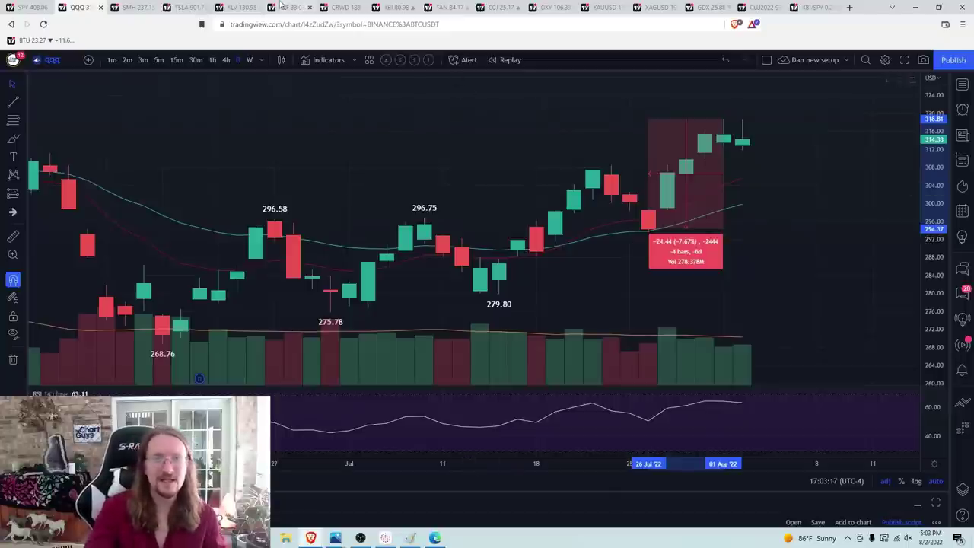
# Step: Go via XLF to the XLV chart, clear its short yellow drawing, then open CrowdStrike (CRWD)
pyautogui.click(281, 7)
pyautogui.click(242, 7)
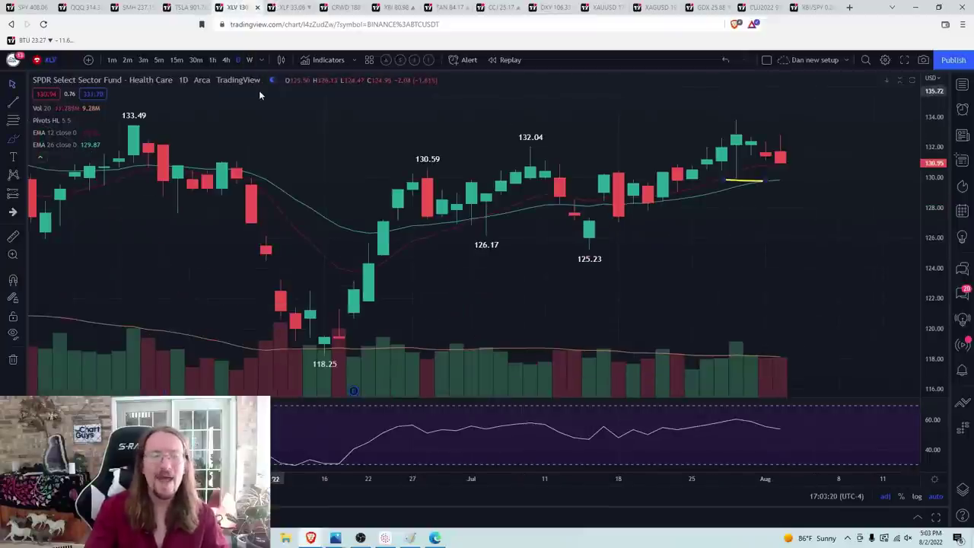
pyautogui.click(13, 359)
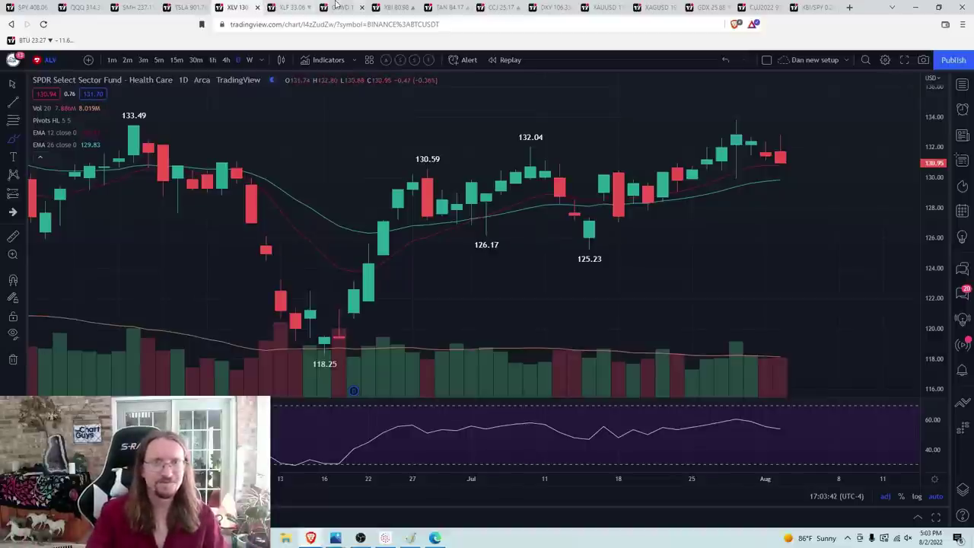
pyautogui.click(341, 10)
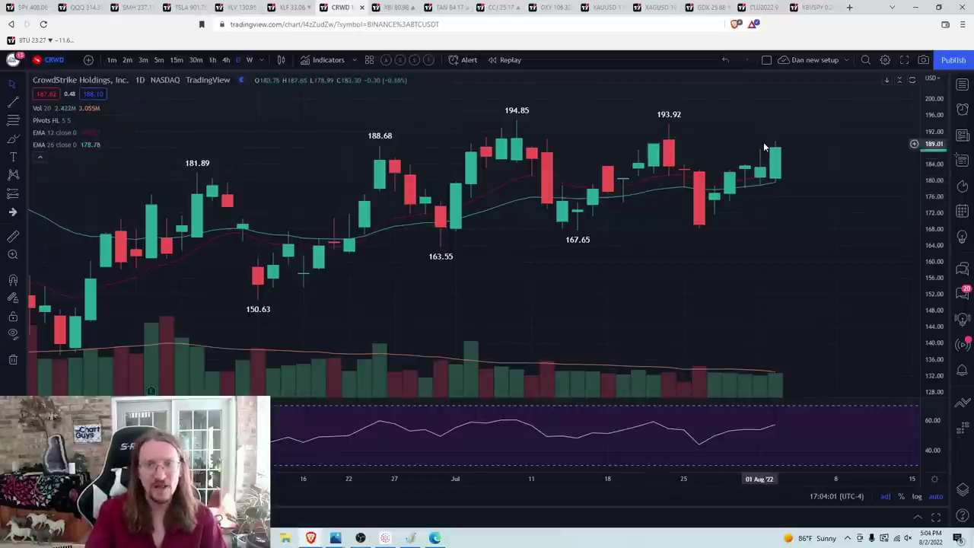
# Step: Load the ARKK chart and pan through its history
pyautogui.write('ARKK')
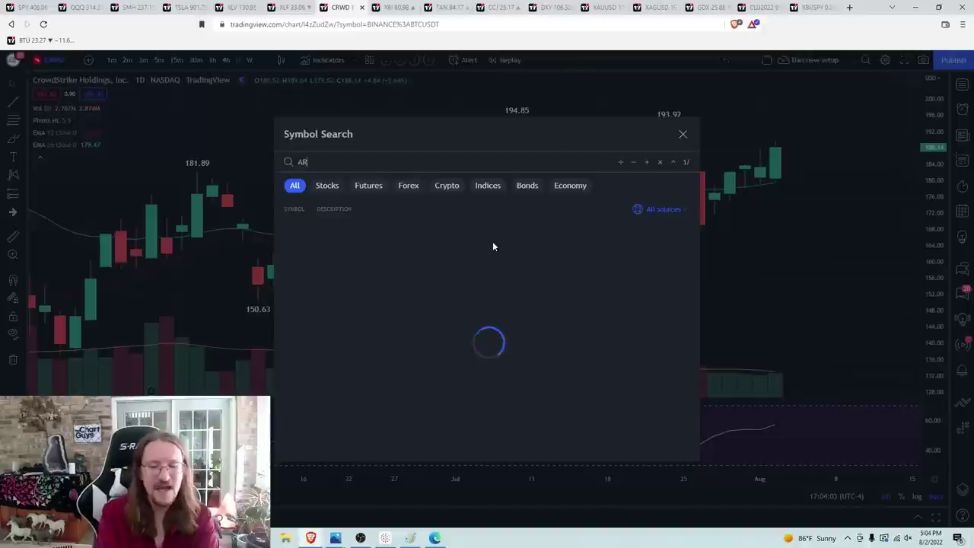
pyautogui.press('Return')
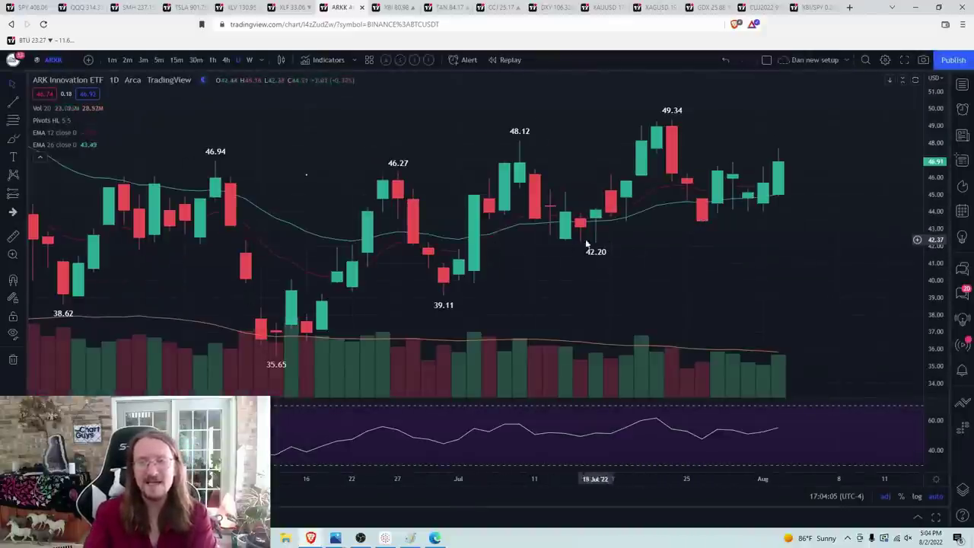
pyautogui.moveTo(764, 265); pyautogui.dragTo(665, 251)
# Step: Load Palantir (PLTR), remove its drawings including the yellow 11.23 line, then move to Snowflake
pyautogui.write('PLTR')
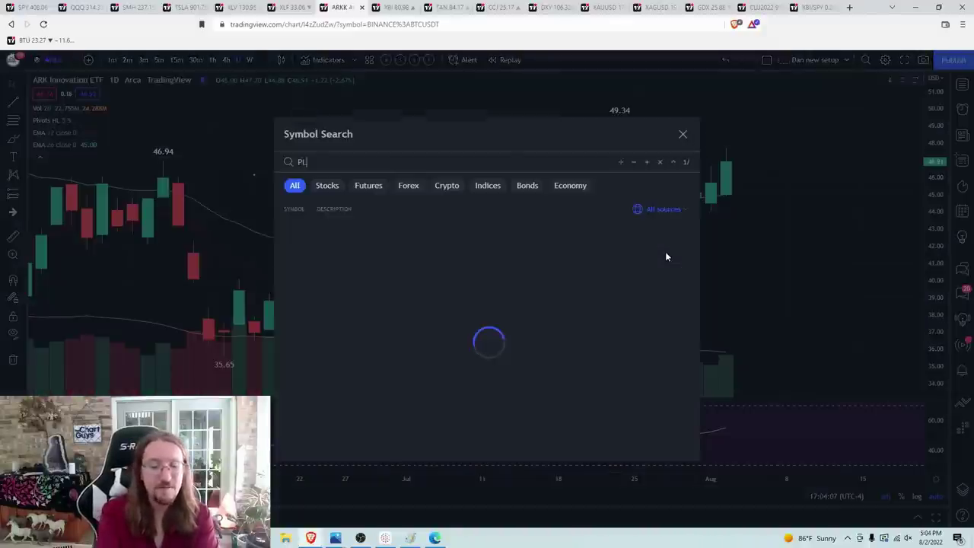
pyautogui.press('Return')
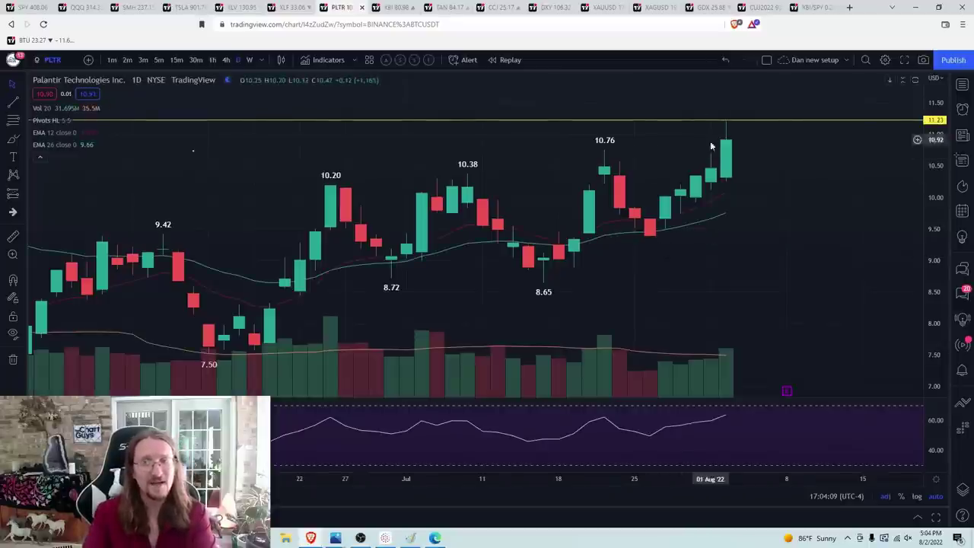
pyautogui.click(13, 358)
pyautogui.click(40, 361)
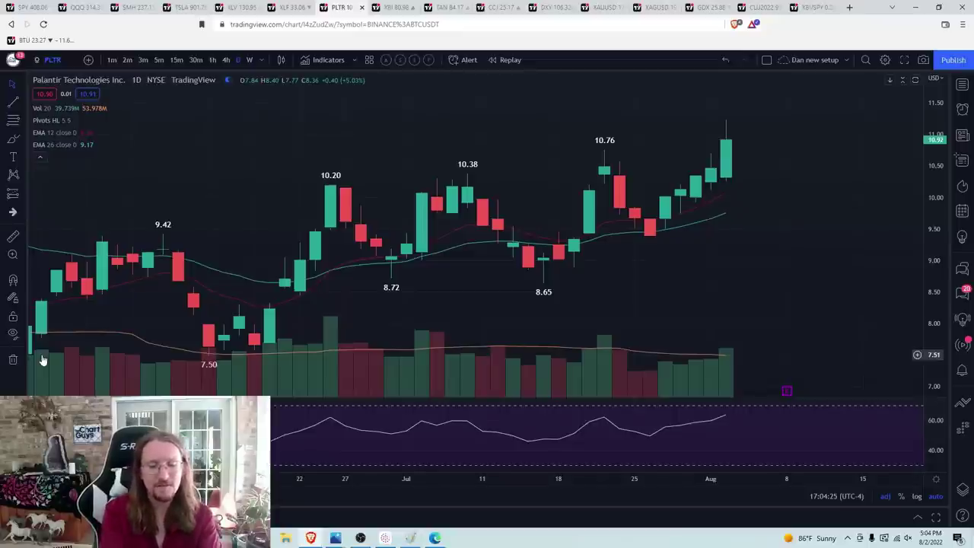
pyautogui.press('space')
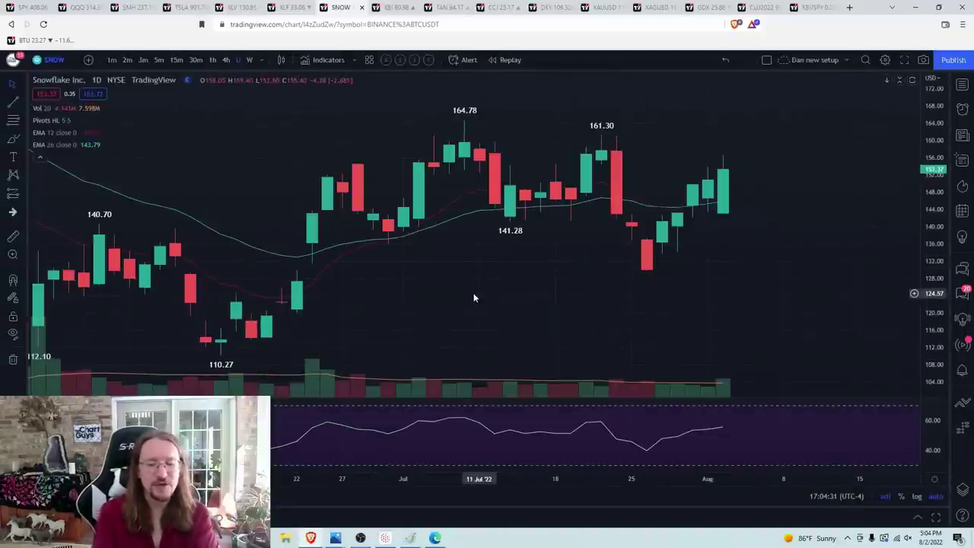
# Step: Load the SNOW/SPY and ARKK/SPY ratio charts, then reload plain ARKK
pyautogui.write('SNOW/SPY')
pyautogui.press('Return')
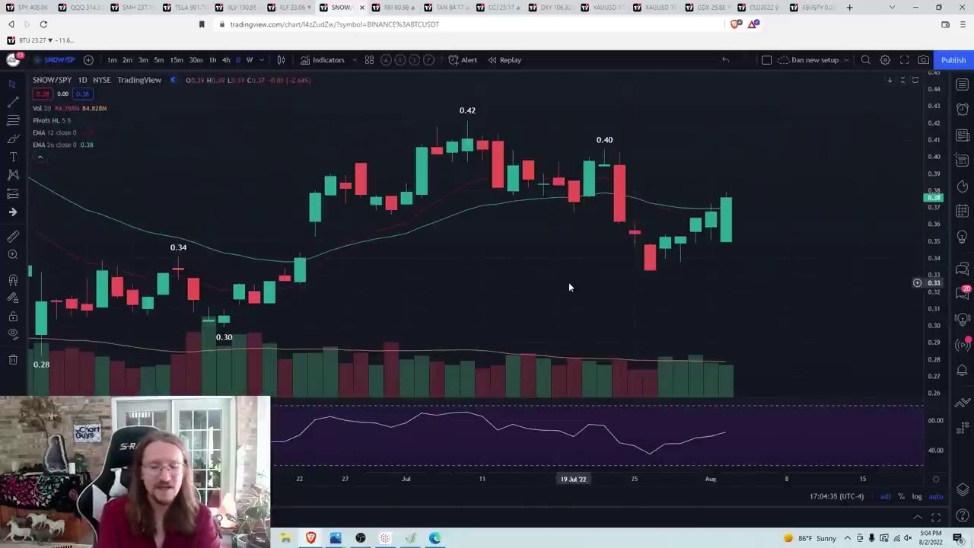
pyautogui.write('ARKK/SARKK/SPY')
pyautogui.press('Return')
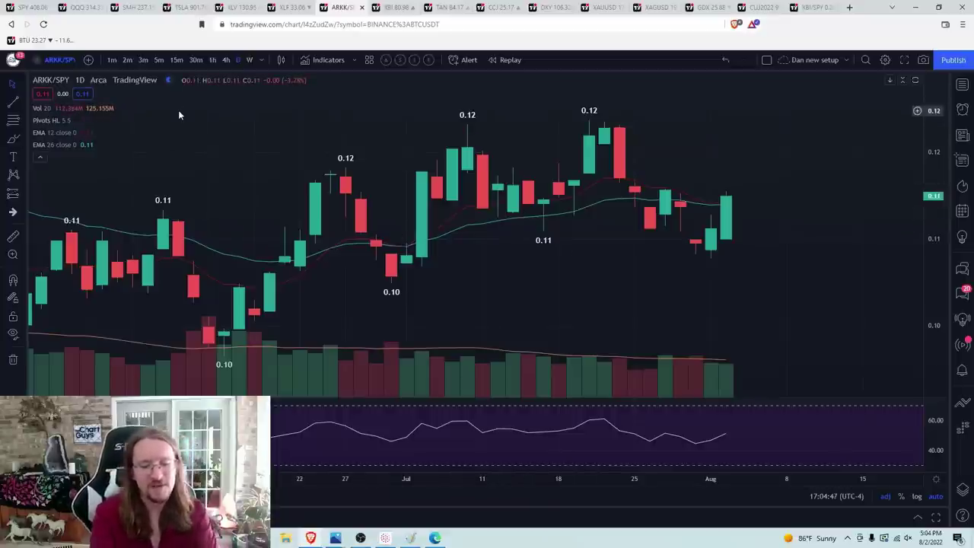
pyautogui.write('arkk')
pyautogui.press('Return')
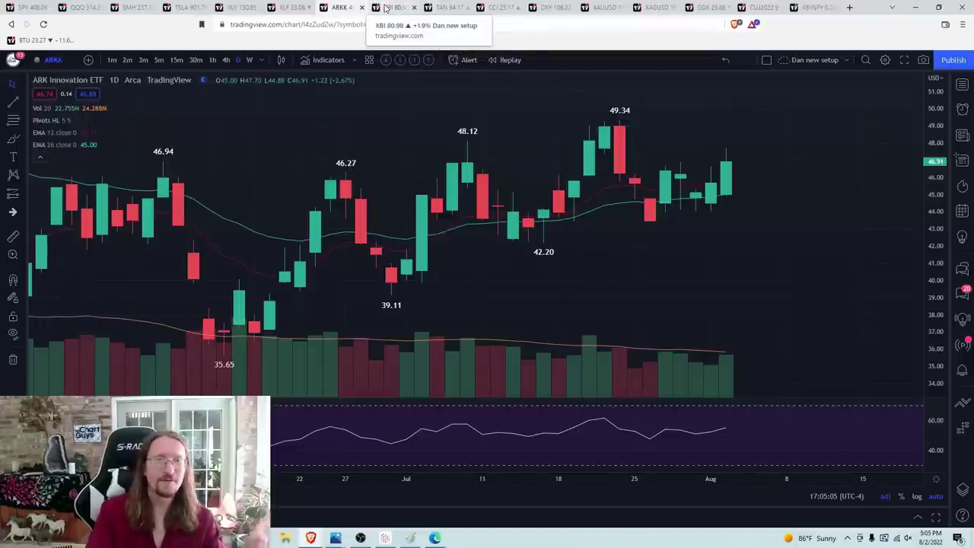
# Step: Open the XBI chart, pan back through its history, and remove the small leftover drawing
pyautogui.click(384, 9)
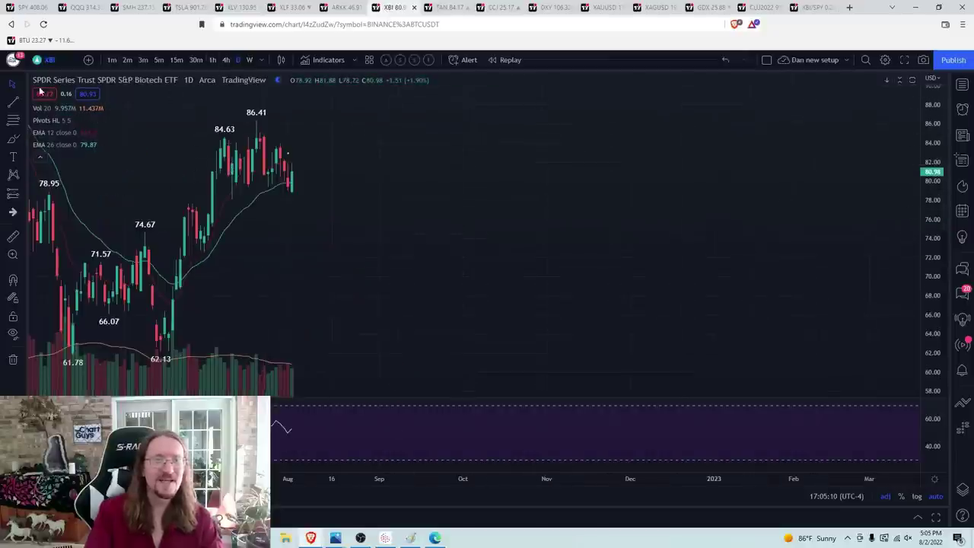
pyautogui.moveTo(371, 239); pyautogui.dragTo(589, 239)
pyautogui.scroll(3, 589, 239)
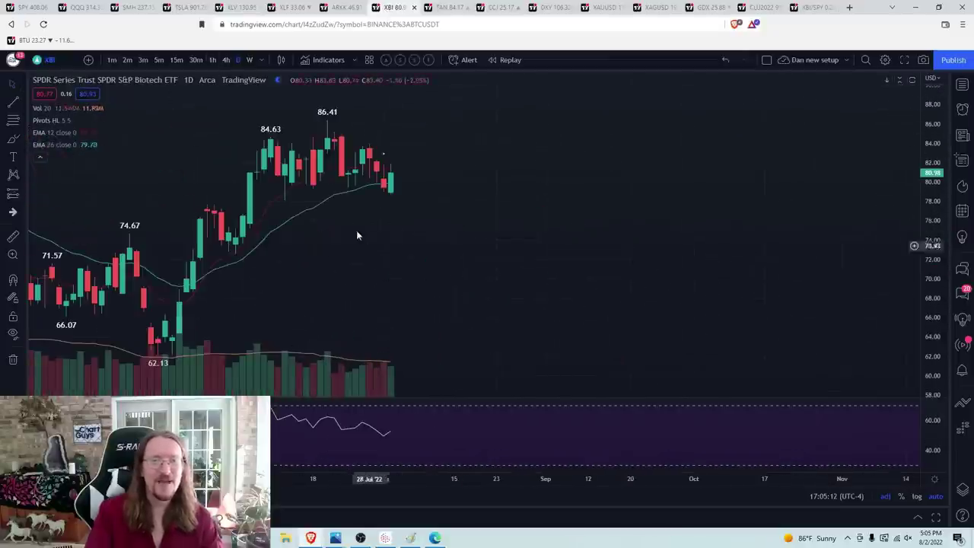
pyautogui.click(13, 359)
pyautogui.click(61, 355)
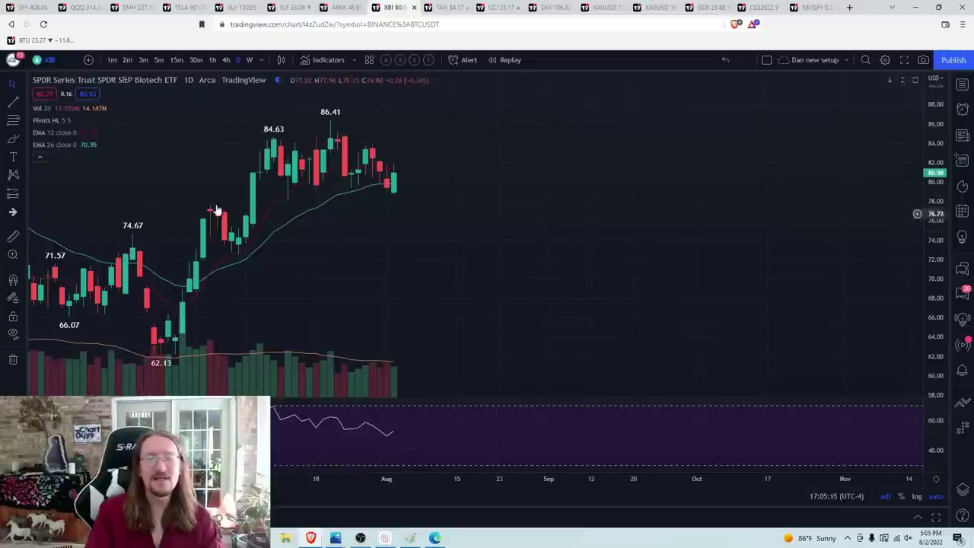
# Step: View XBI weekly, then on hourly candles brush-sketch a line from 78.25 up past the last candles
pyautogui.click(249, 60)
pyautogui.scroll(4, 450, 241)
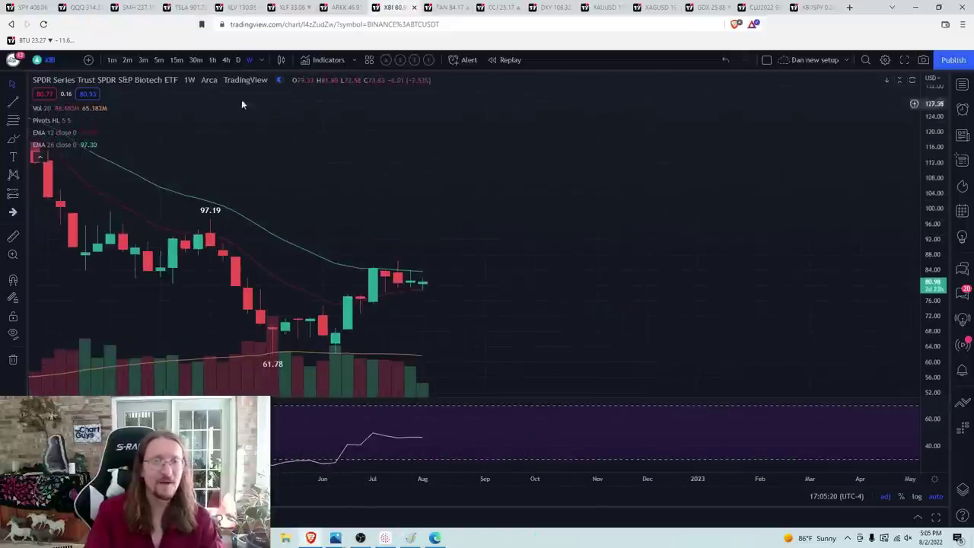
pyautogui.click(213, 59)
pyautogui.click(13, 138)
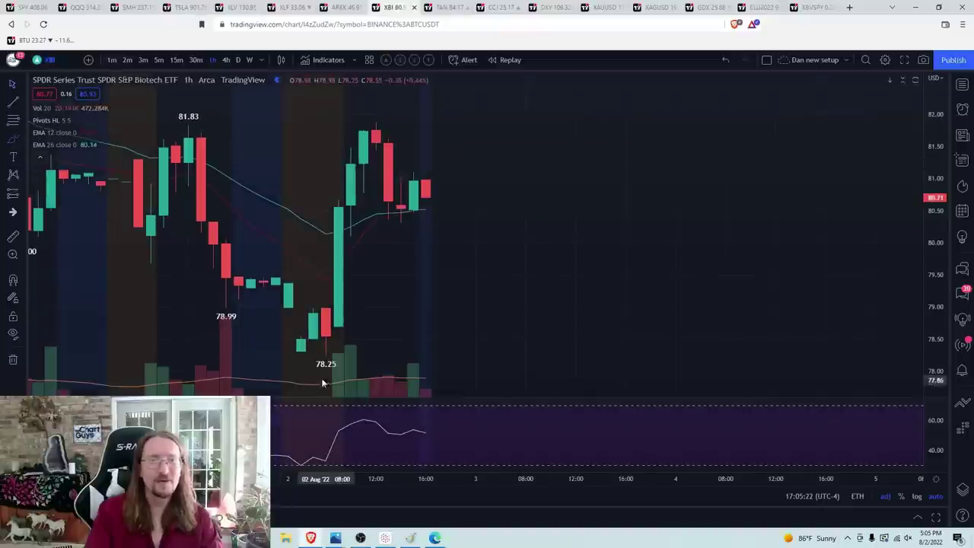
pyautogui.moveTo(318, 364)
pyautogui.mouseDown()
pyautogui.moveTo(365, 158)
pyautogui.moveTo(376, 161)
pyautogui.mouseUp()
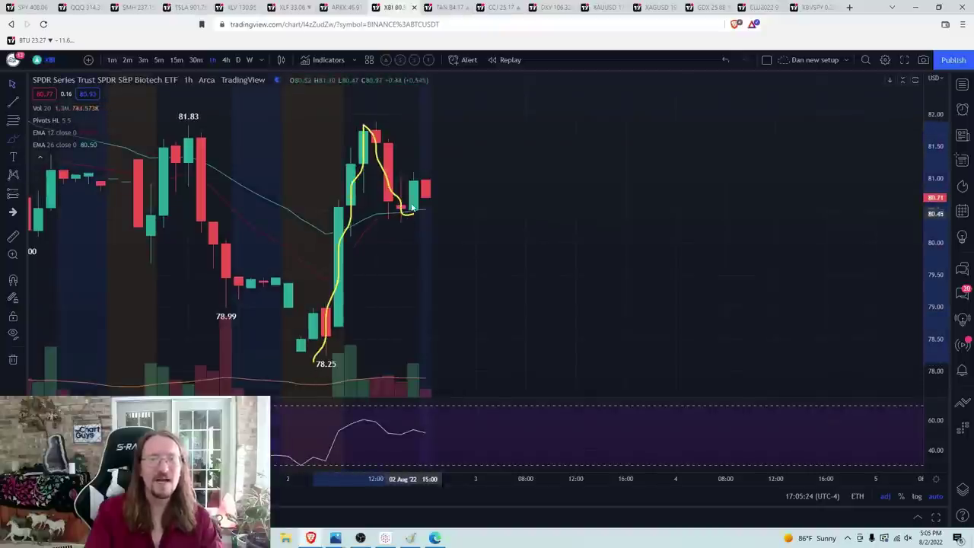
pyautogui.moveTo(423, 176); pyautogui.dragTo(447, 116)
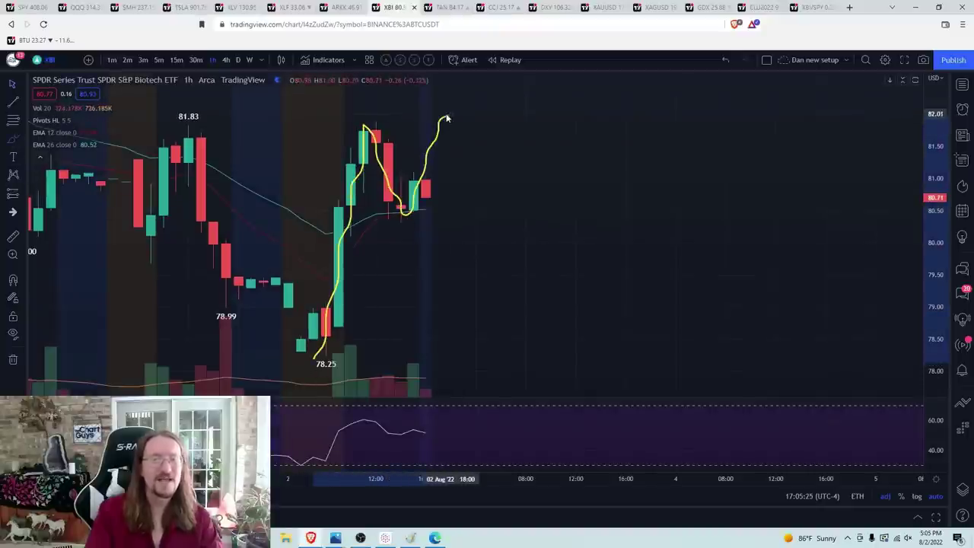
# Step: On daily candles, erase the sketch and draw a short yellow stroke beside the latest candles
pyautogui.click(237, 60)
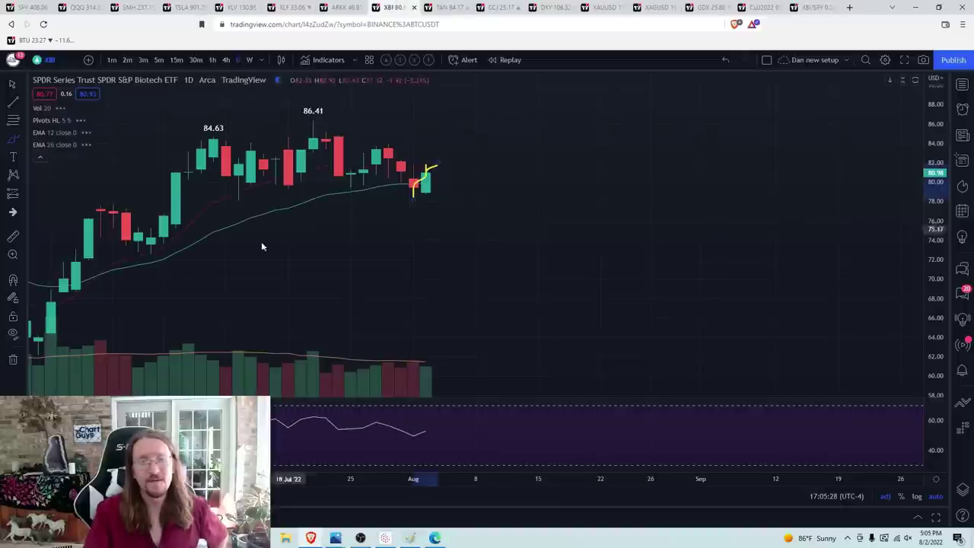
pyautogui.click(13, 362)
pyautogui.click(48, 358)
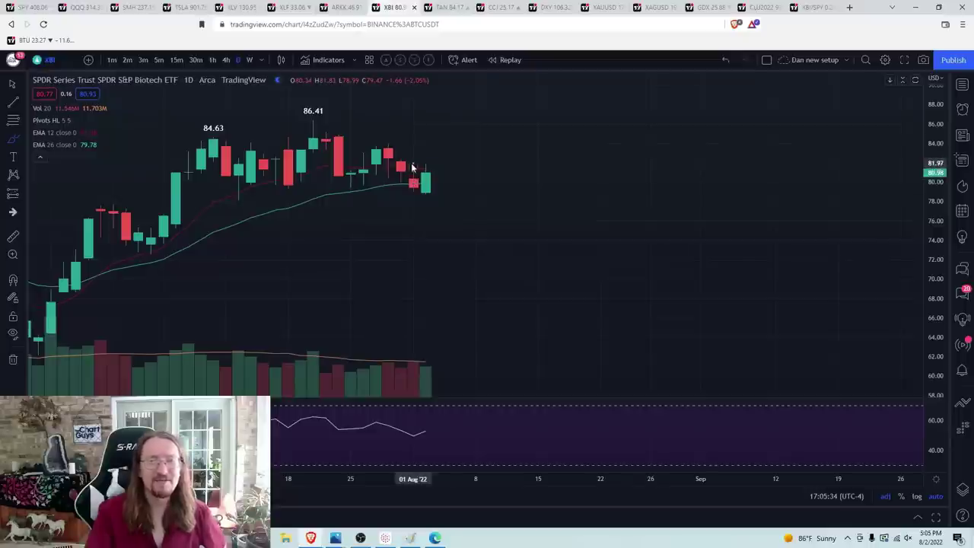
pyautogui.moveTo(418, 163); pyautogui.dragTo(436, 163)
# Step: Check XBI on 5-minute candles, then return to the daily chart
pyautogui.press('5')
pyautogui.press('Return')
pyautogui.scroll(3, 266, 307)
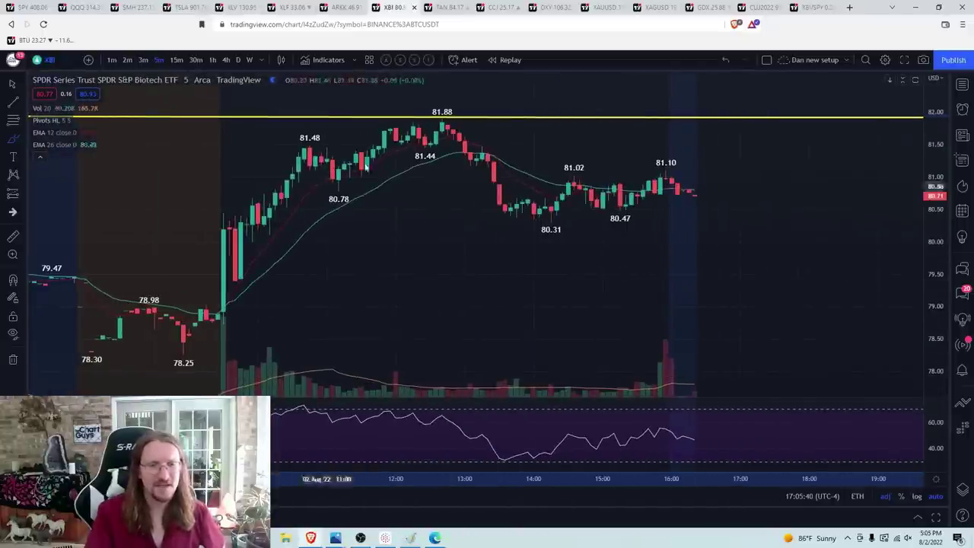
pyautogui.scroll(-3, 256, 244)
pyautogui.click(238, 59)
pyautogui.scroll(3, 311, 309)
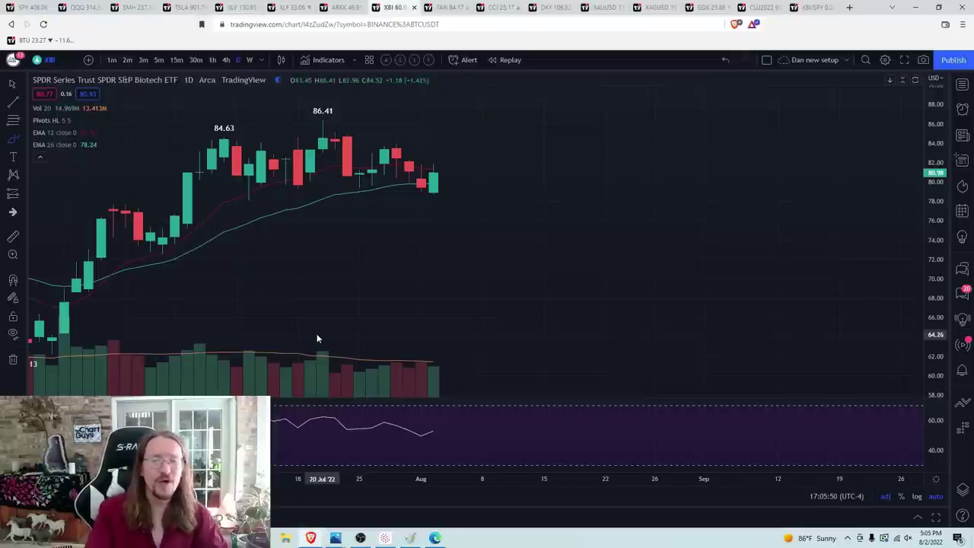
# Step: Load the XBI/SPY ratio chart and remove the small dot drawing
pyautogui.write('XBI/SPY')
pyautogui.press('Return')
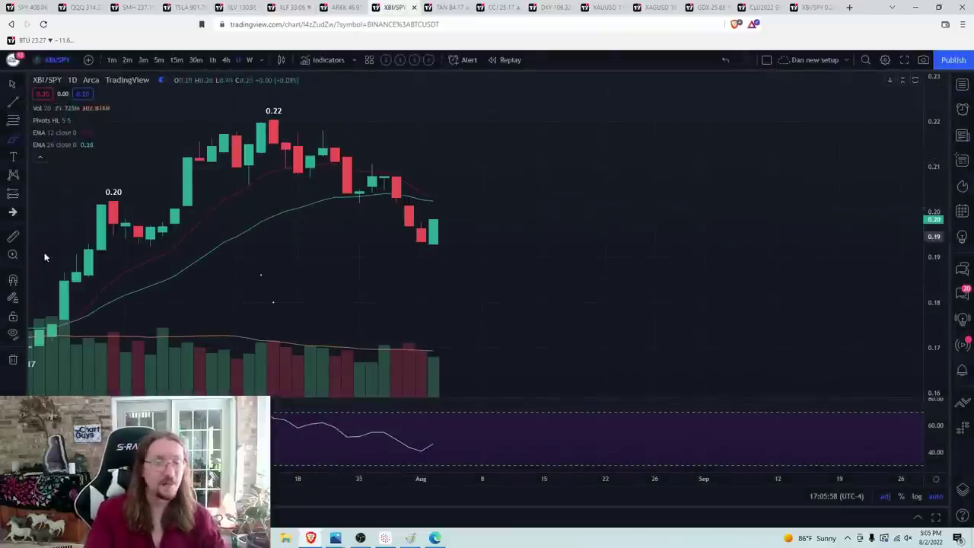
pyautogui.click(54, 351)
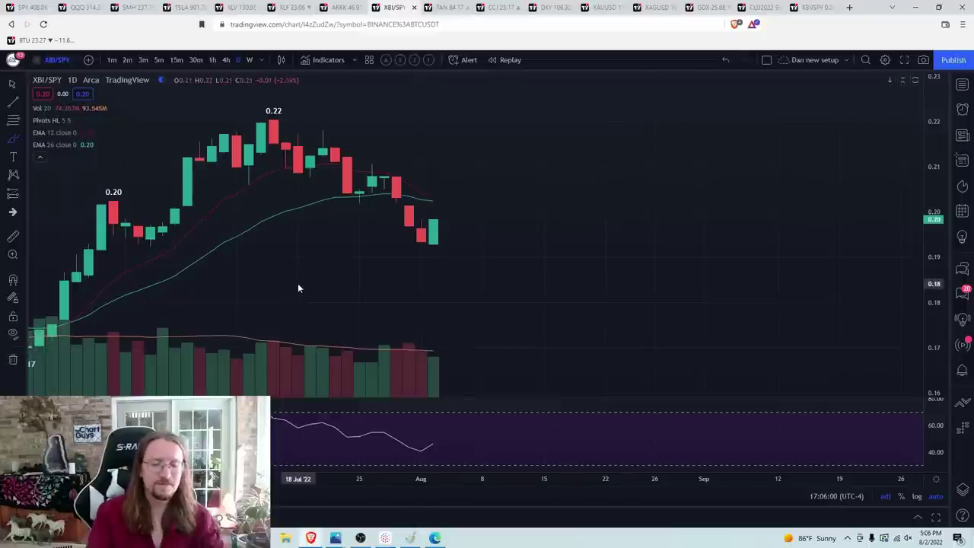
# Step: Switch to Canopy Growth, remove the small dotted drawing, and view it zoomed out on 2-day candles
pyautogui.press('space')
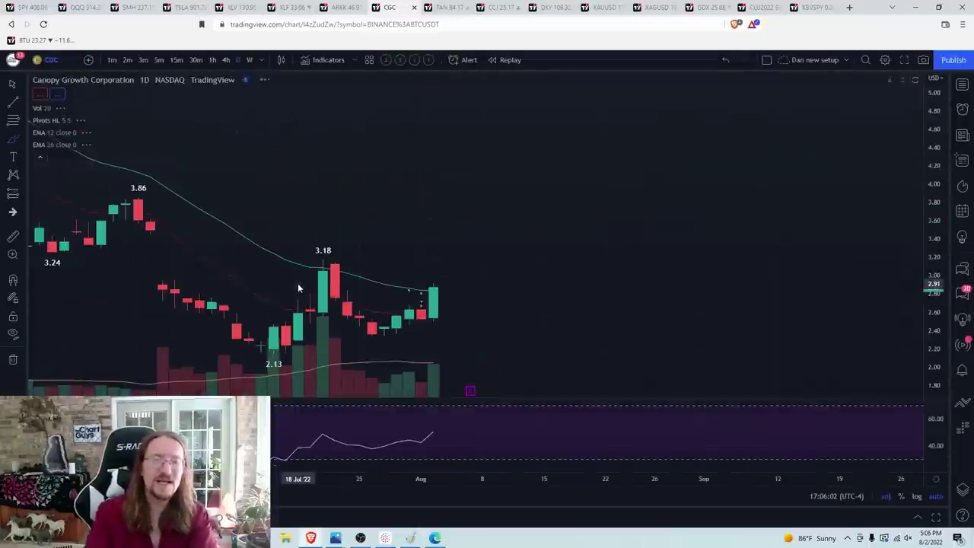
pyautogui.moveTo(13, 359)
pyautogui.click(69, 352)
pyautogui.moveTo(201, 194); pyautogui.dragTo(417, 208)
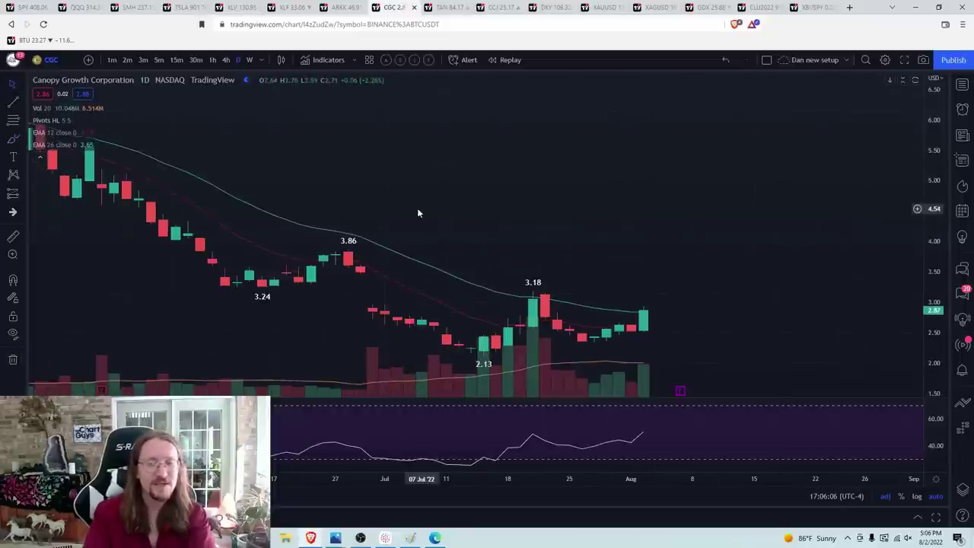
pyautogui.scroll(2, 351, 198)
pyautogui.write('2d')
pyautogui.press('Return')
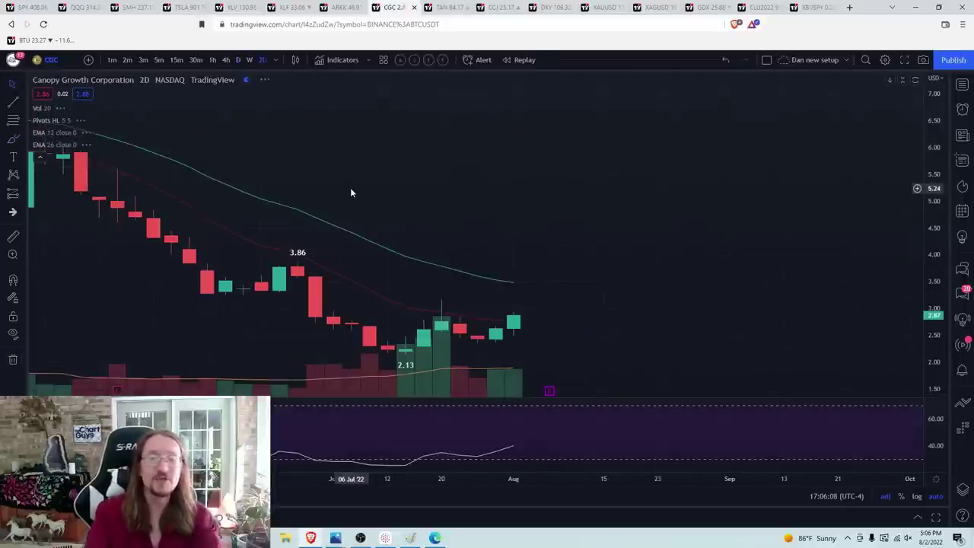
pyautogui.scroll(-6, 250, 191)
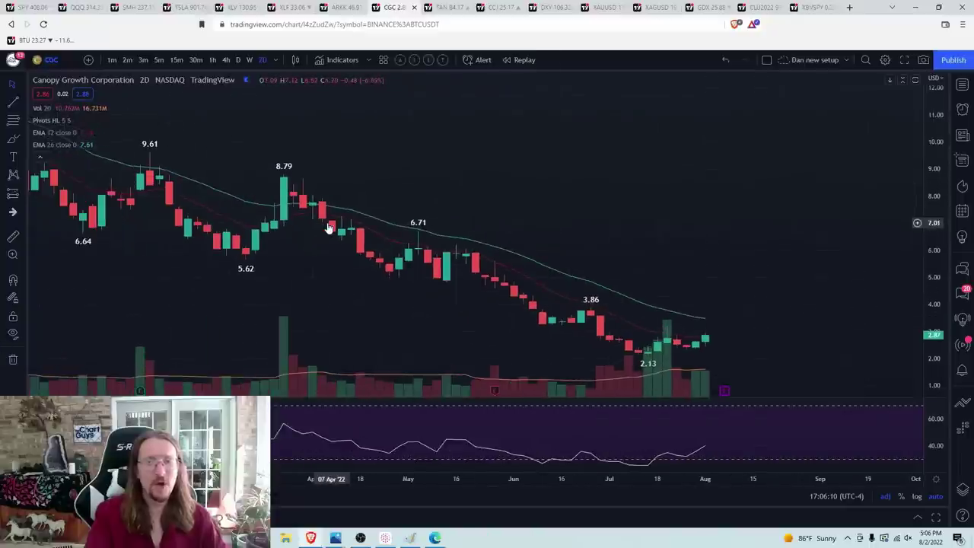
pyautogui.scroll(-2, 327, 227)
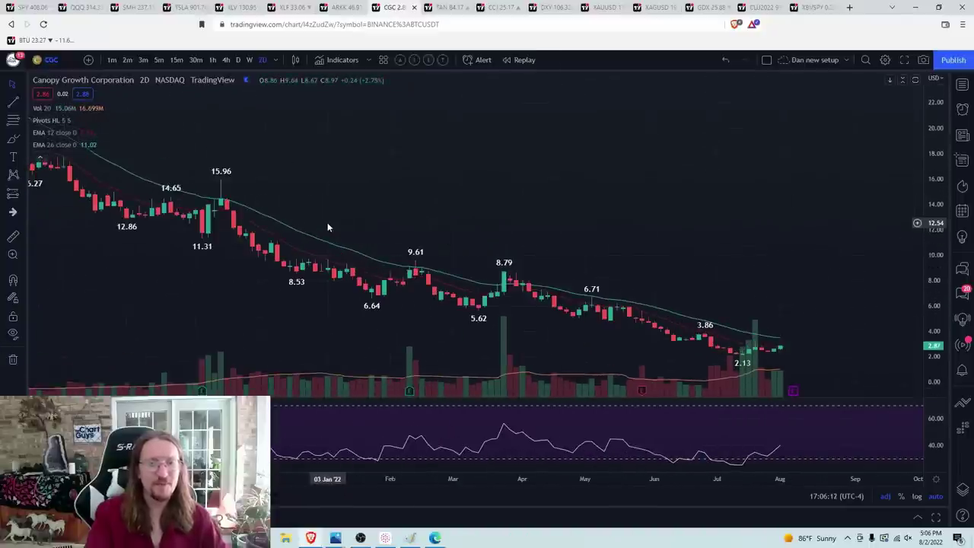
pyautogui.scroll(5, 327, 225)
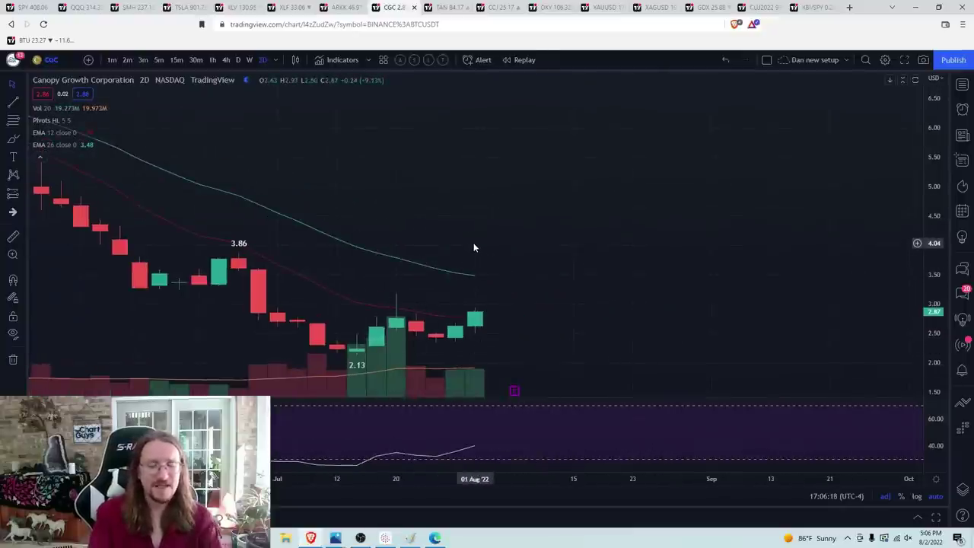
# Step: Load TLRY, circle and then erase a freehand loop on the latest candle, and set daily candles
pyautogui.write('TLRY')
pyautogui.press('Return')
pyautogui.moveTo(475, 243); pyautogui.dragTo(455, 223)
pyautogui.click(13, 360)
pyautogui.click(61, 355)
pyautogui.click(237, 59)
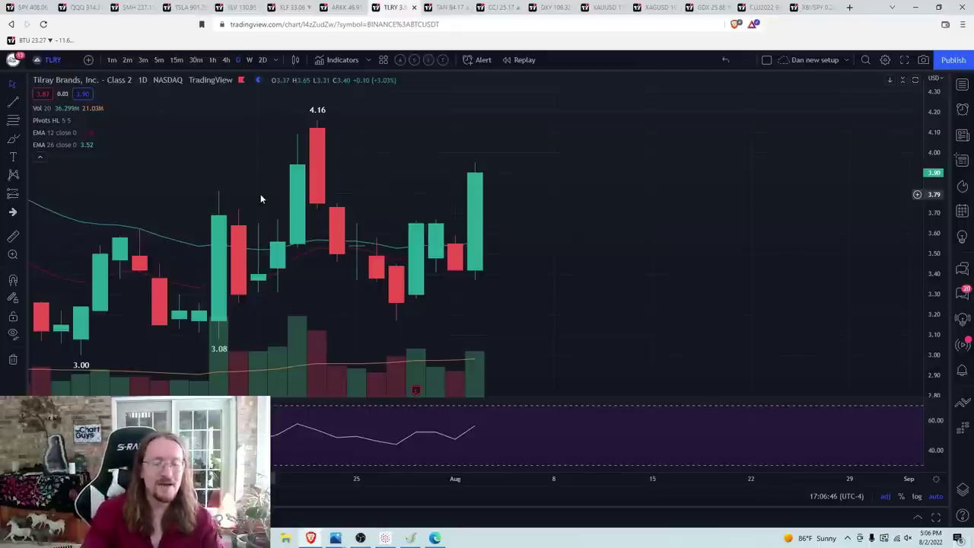
pyautogui.write('filusdt')
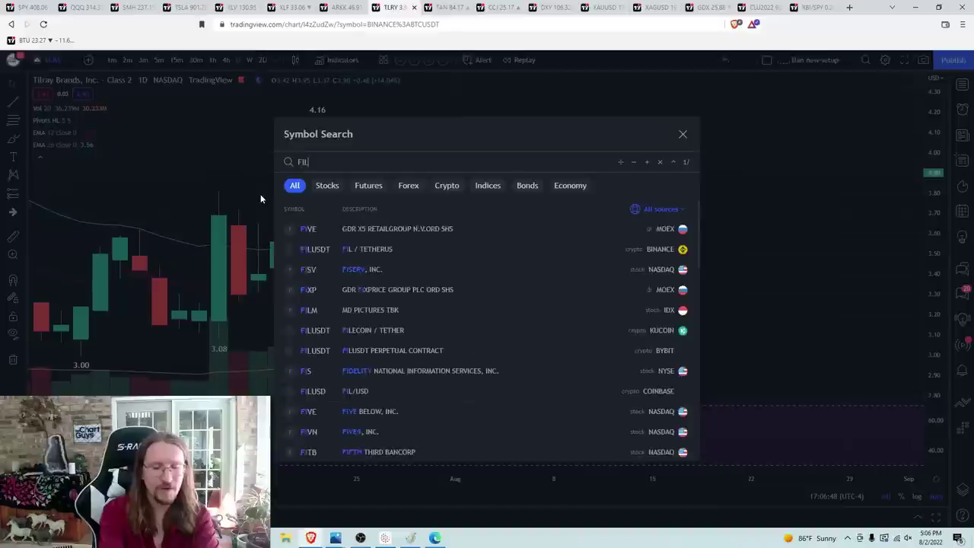
pyautogui.press('Return')
pyautogui.scroll(-3, 228, 207)
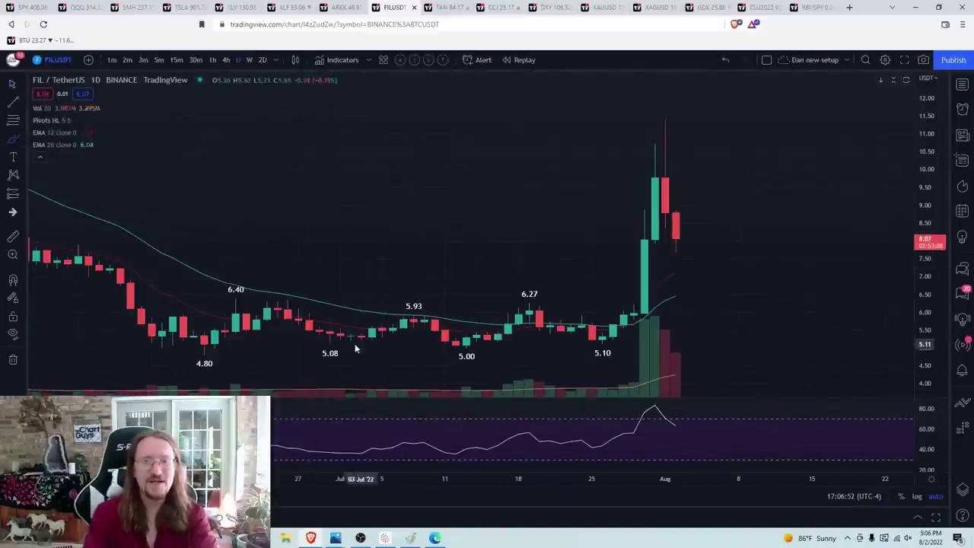
pyautogui.moveTo(352, 347); pyautogui.dragTo(687, 346)
pyautogui.moveTo(332, 306); pyautogui.dragTo(609, 318)
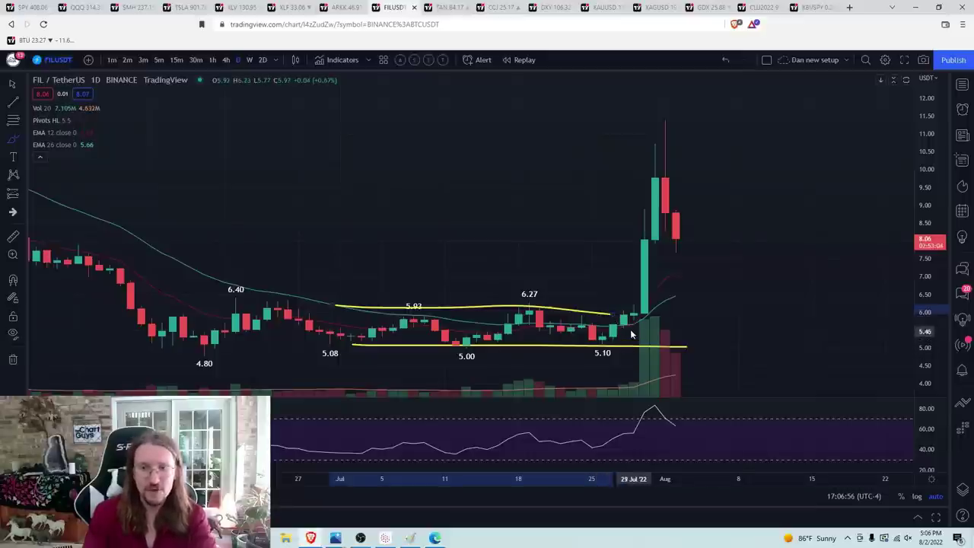
pyautogui.moveTo(632, 325); pyautogui.dragTo(685, 72)
pyautogui.click(20, 362)
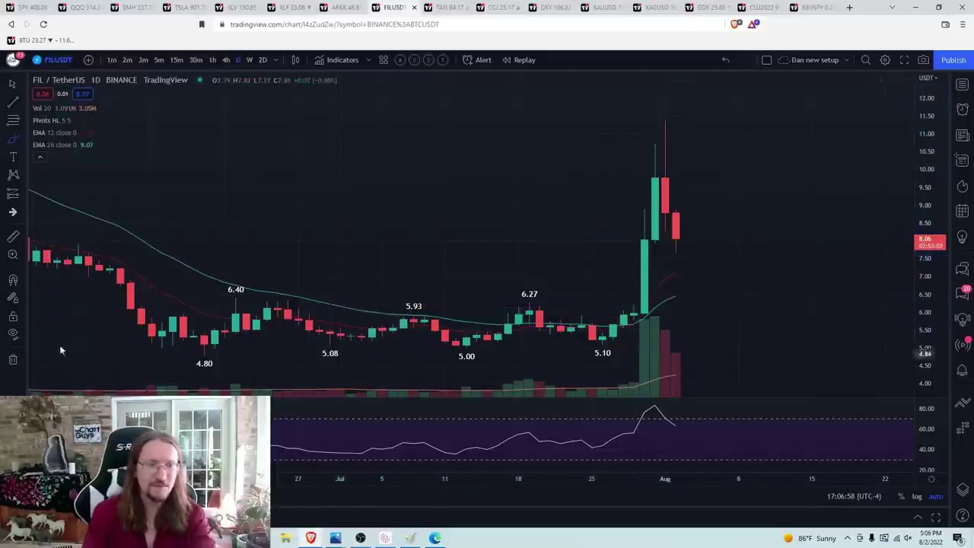
pyautogui.keyDown('shift'); pyautogui.click(644, 314); pyautogui.keyUp('shift')
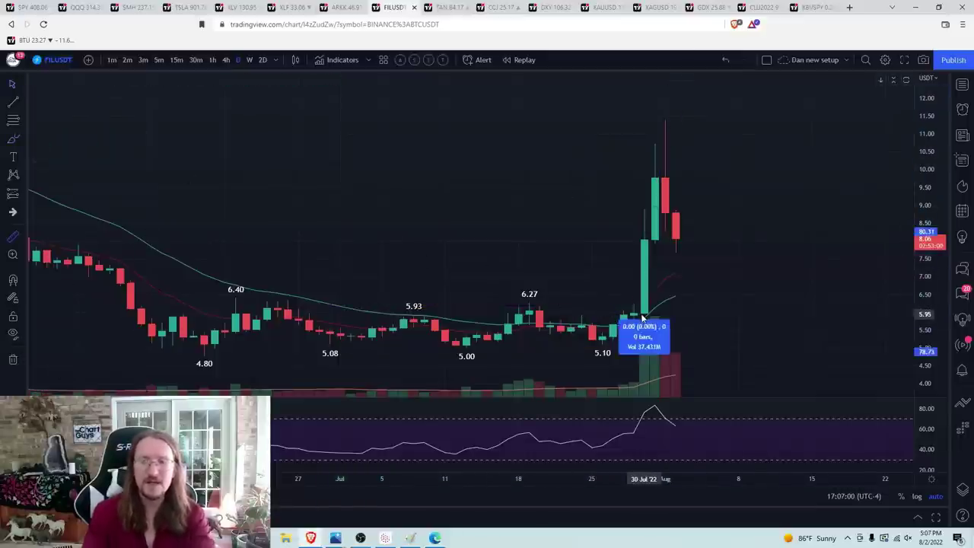
pyautogui.click(649, 145)
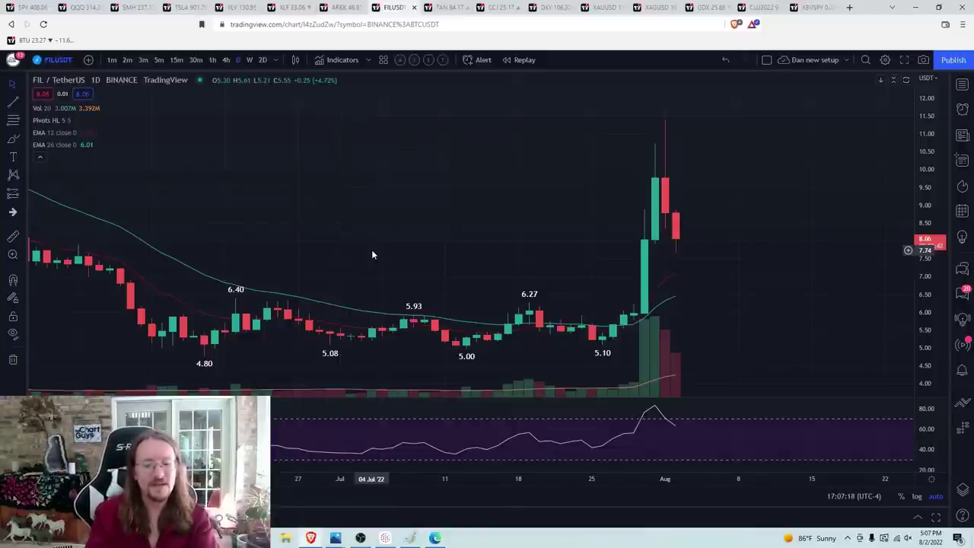
pyautogui.press('space')
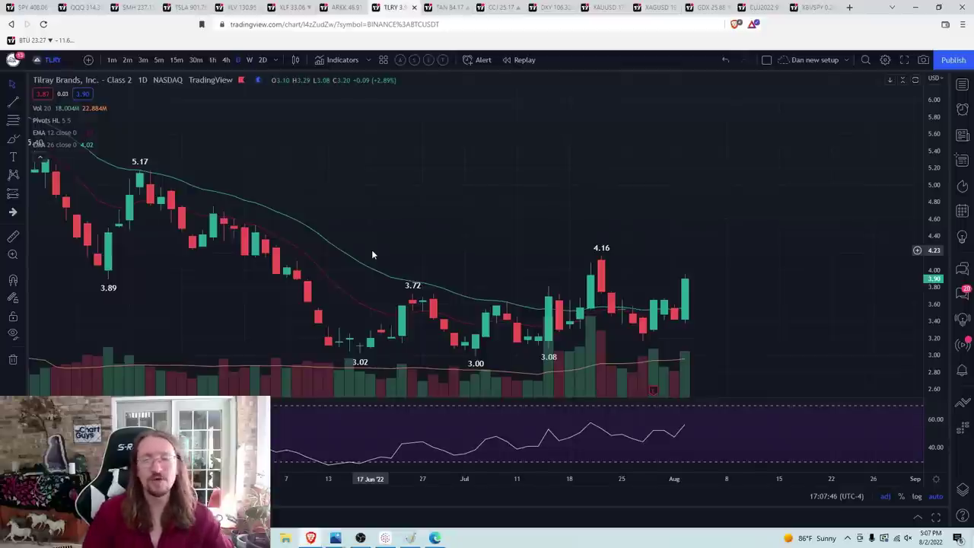
# Step: Check Tilray on weekly and daily candles, then settle on zoomed-out 2-day candles
pyautogui.click(249, 60)
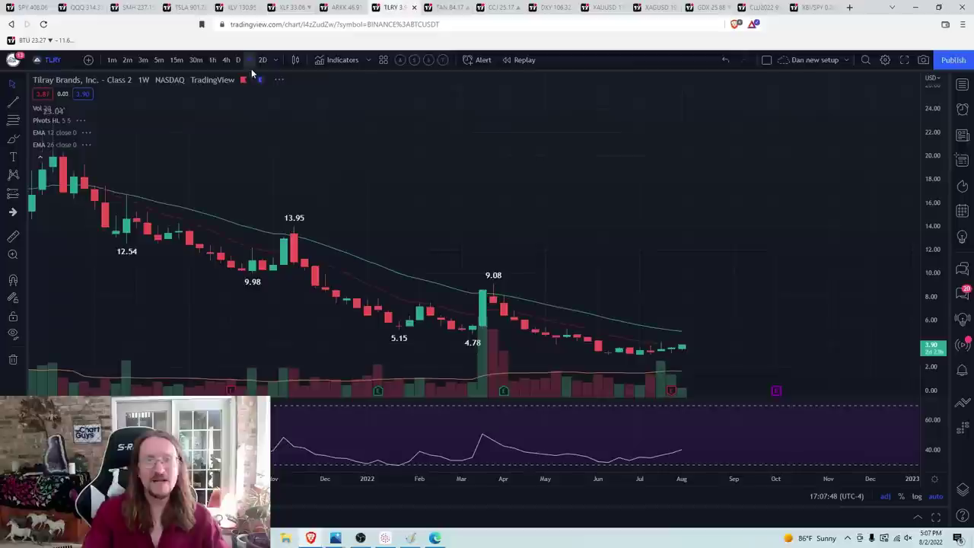
pyautogui.scroll(5, 382, 235)
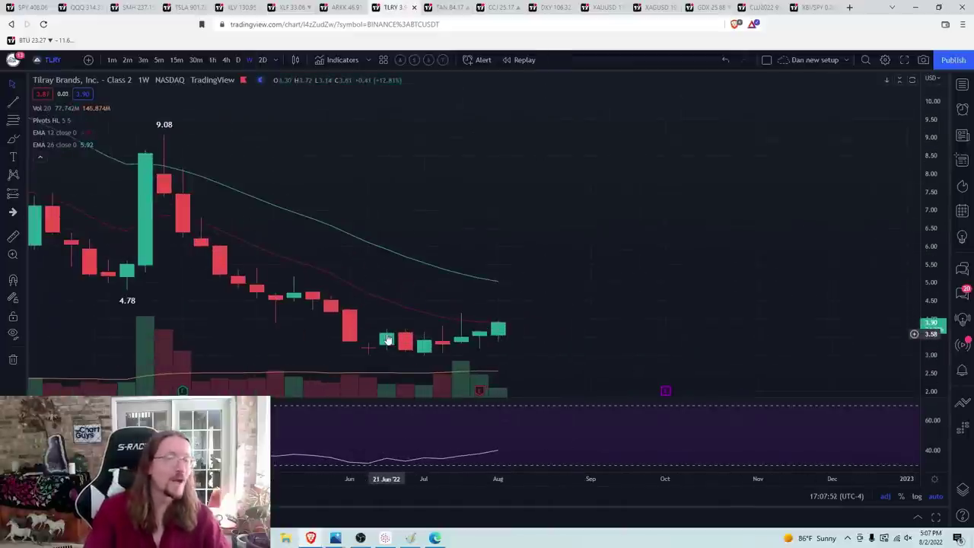
pyautogui.scroll(-5, 387, 340)
pyautogui.scroll(4, 386, 335)
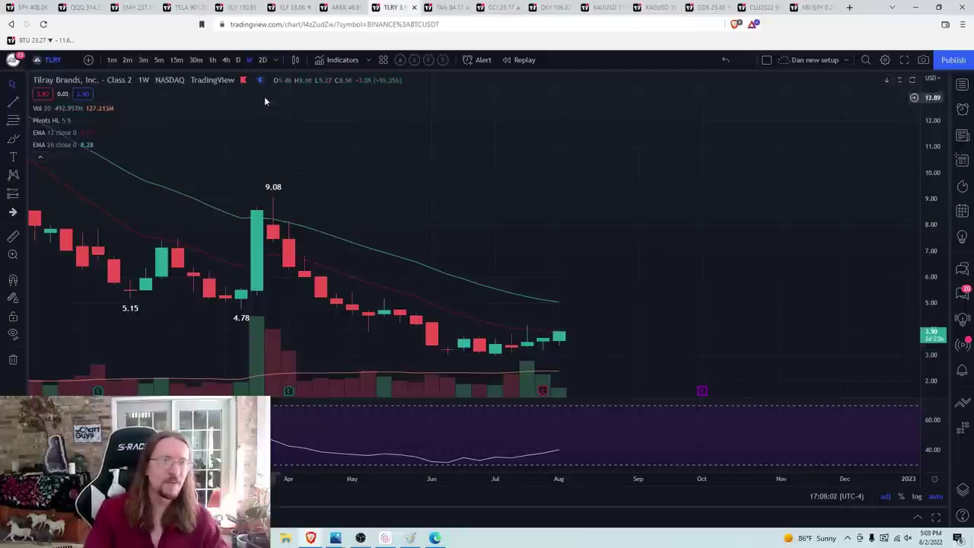
pyautogui.click(238, 59)
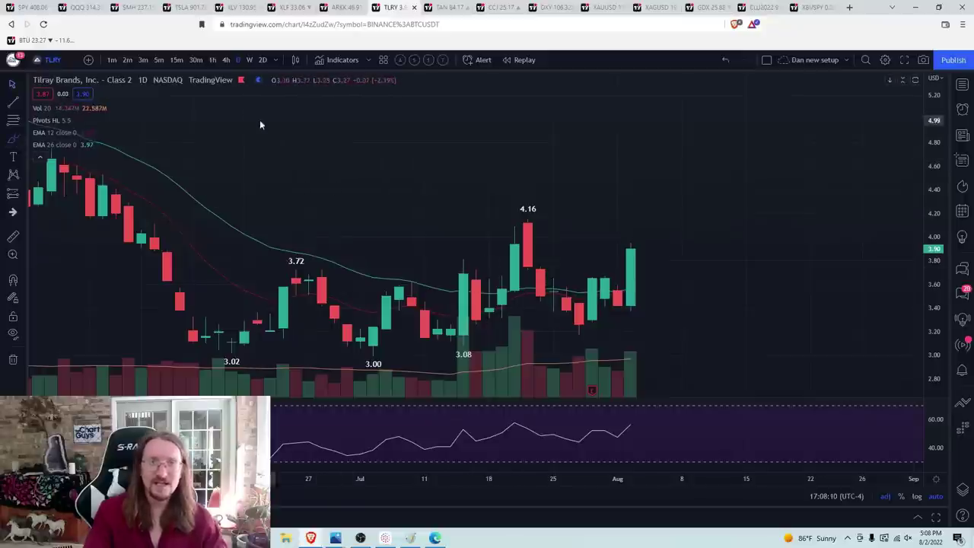
pyautogui.click(263, 59)
pyautogui.scroll(-4, 370, 317)
pyautogui.scroll(2, 370, 317)
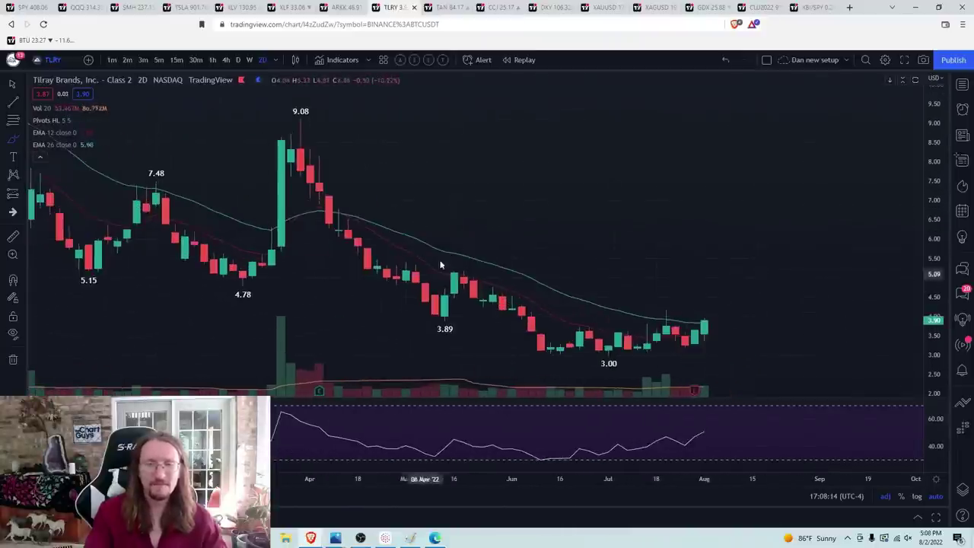
# Step: Load CGC on daily candles, then drop to 5-minute candles for the day
pyautogui.write('CGC')
pyautogui.press('Return')
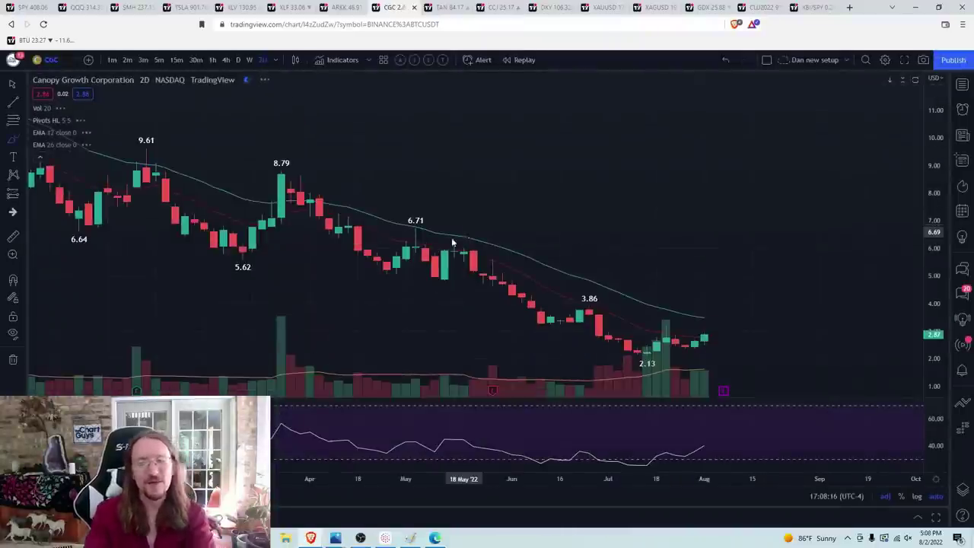
pyautogui.scroll(2, 452, 285)
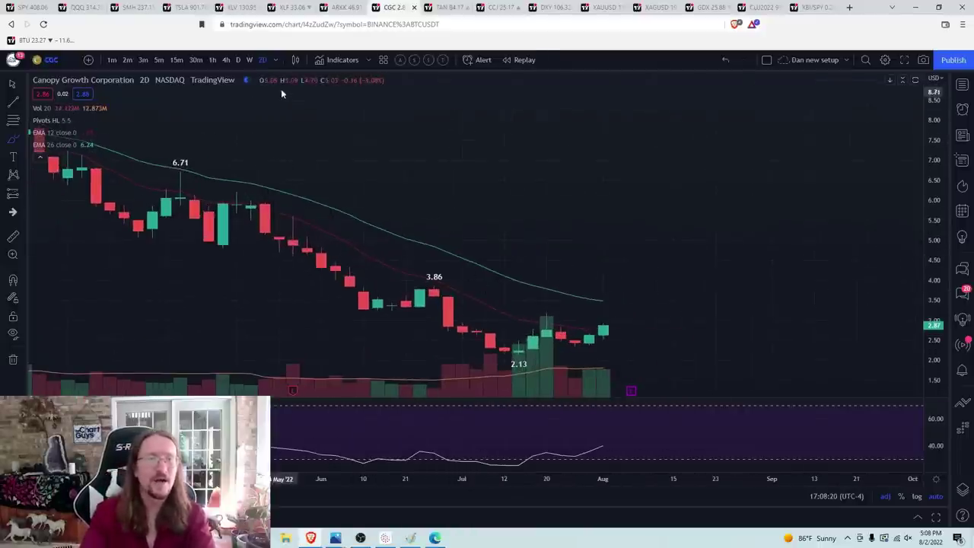
pyautogui.click(237, 59)
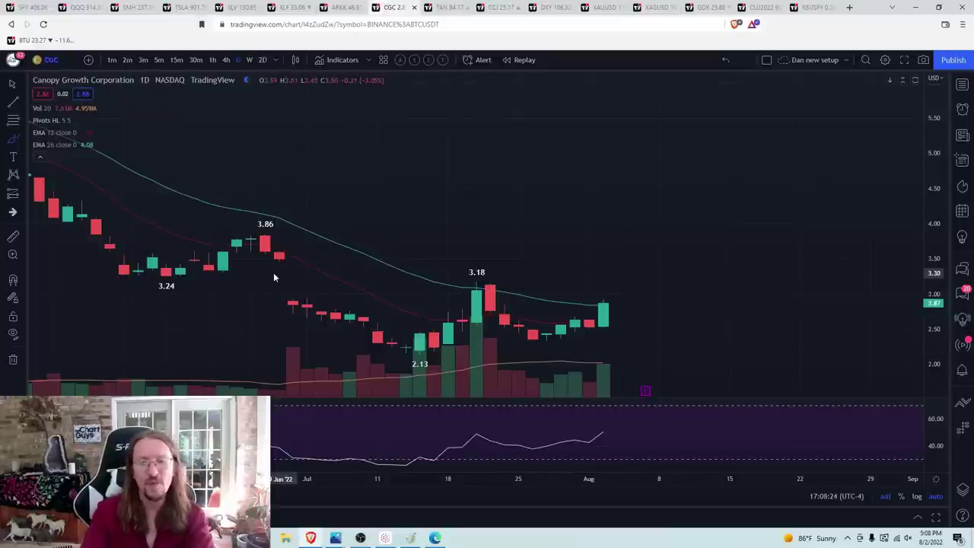
pyautogui.scroll(-2, 274, 278)
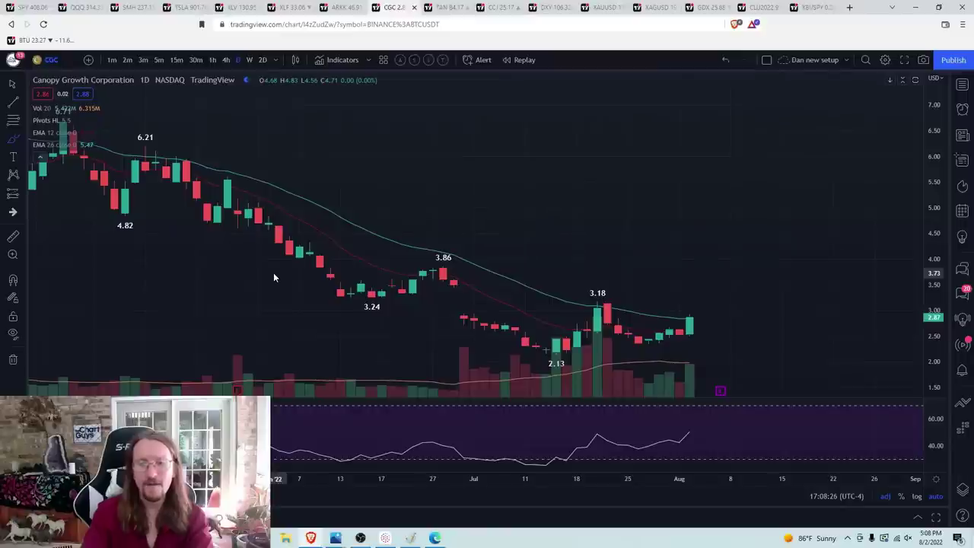
pyautogui.click(158, 61)
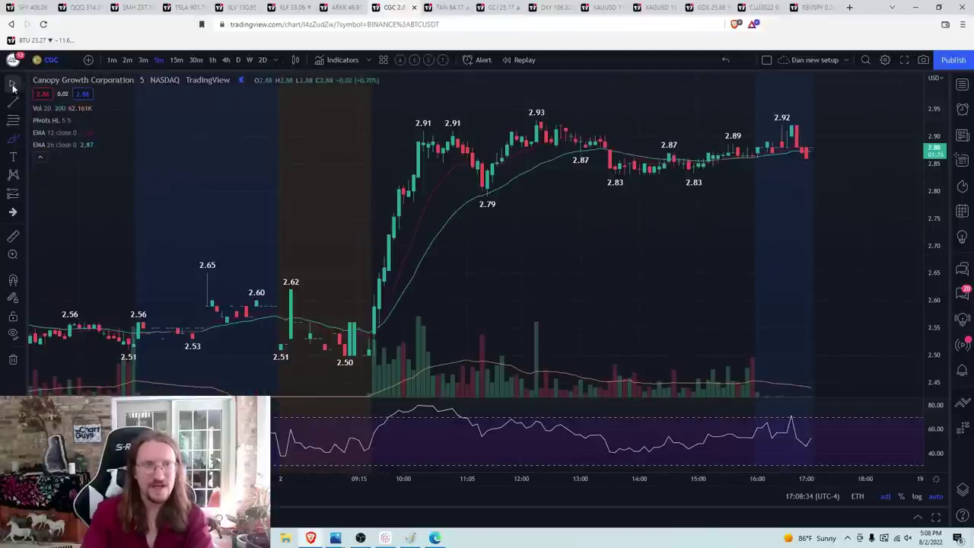
# Step: Measure CGC's morning rally and the pullback from 2.91 toward 2.79 with the ruler
pyautogui.click(13, 237)
pyautogui.click(373, 355)
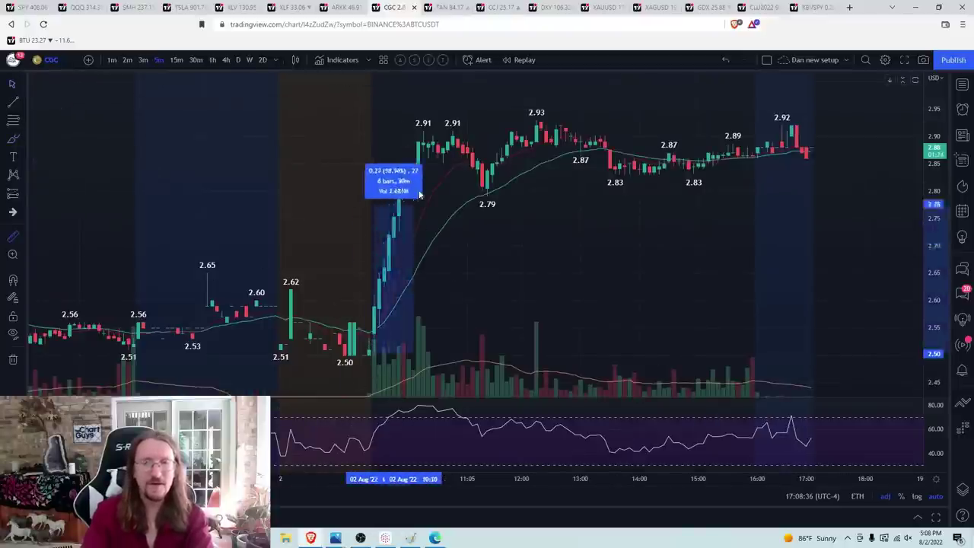
pyautogui.click(426, 136)
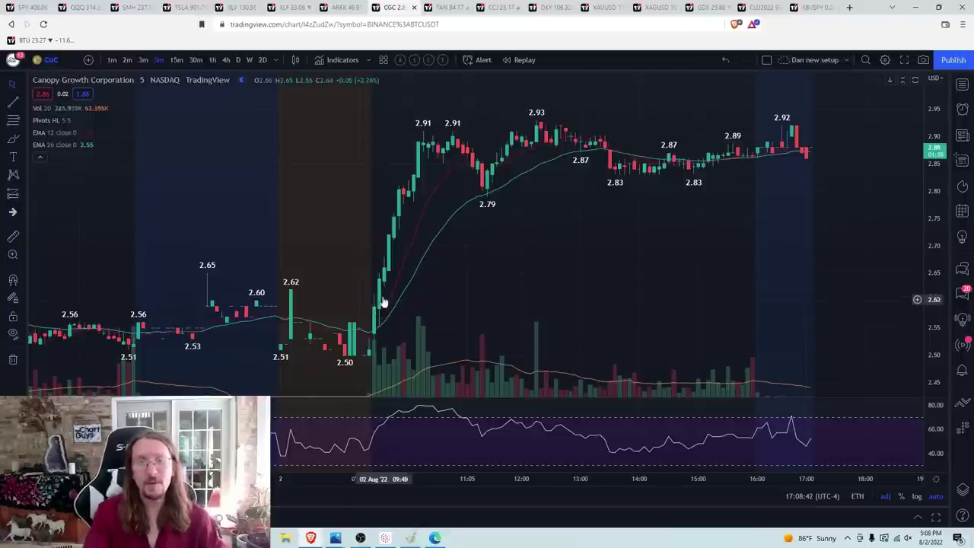
pyautogui.keyDown('shift'); pyautogui.click(452, 138); pyautogui.keyUp('shift')
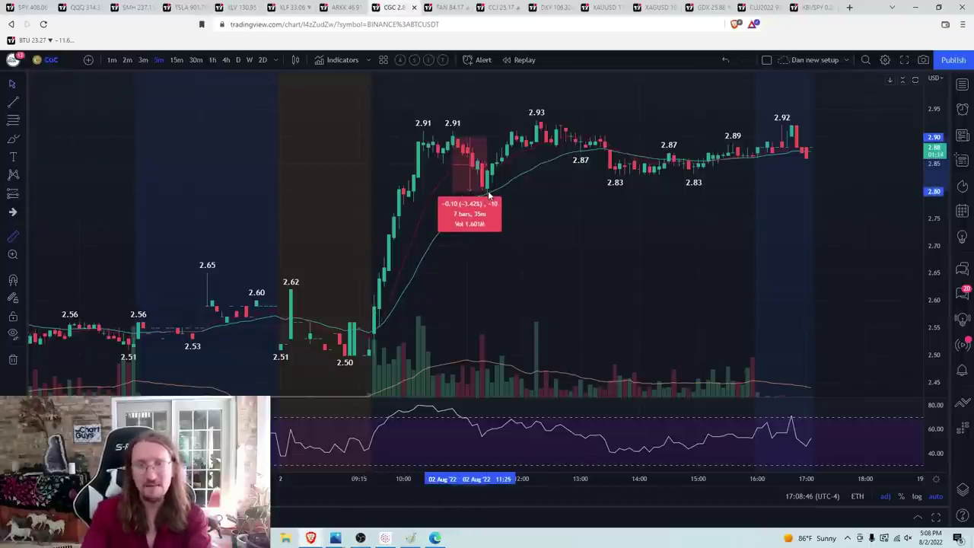
pyautogui.click(490, 197)
pyautogui.click(566, 225)
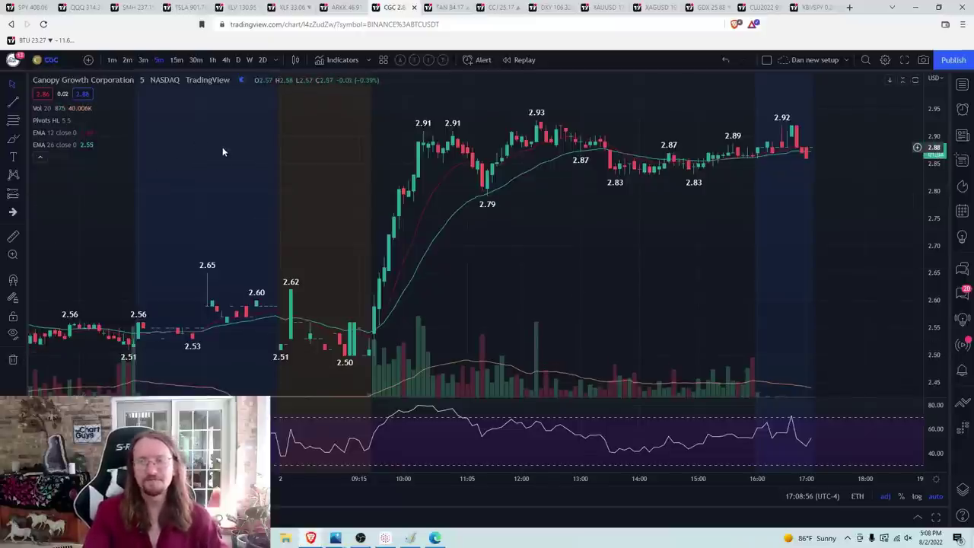
# Step: Return CGC to zoomed daily candles and move on to the TAN solar ETF chart
pyautogui.click(237, 59)
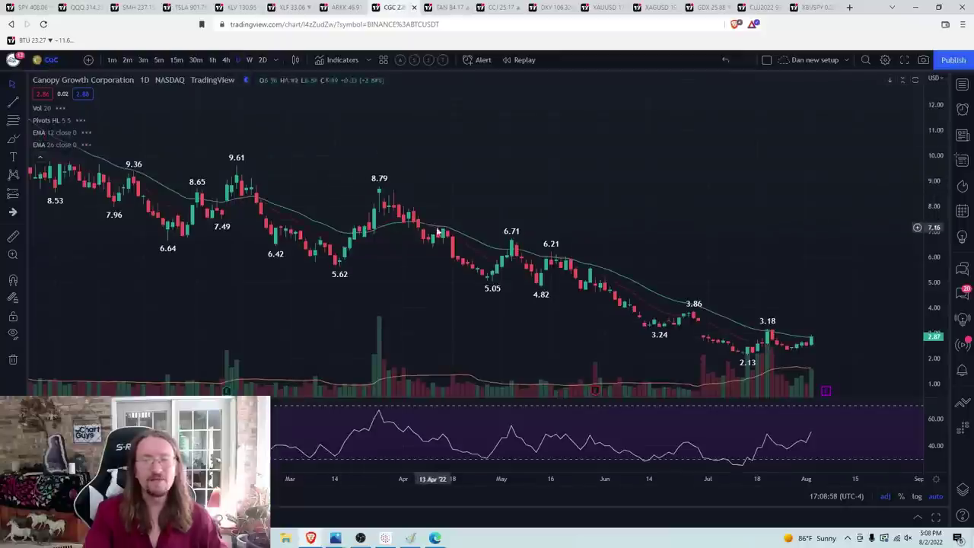
pyautogui.scroll(5, 443, 228)
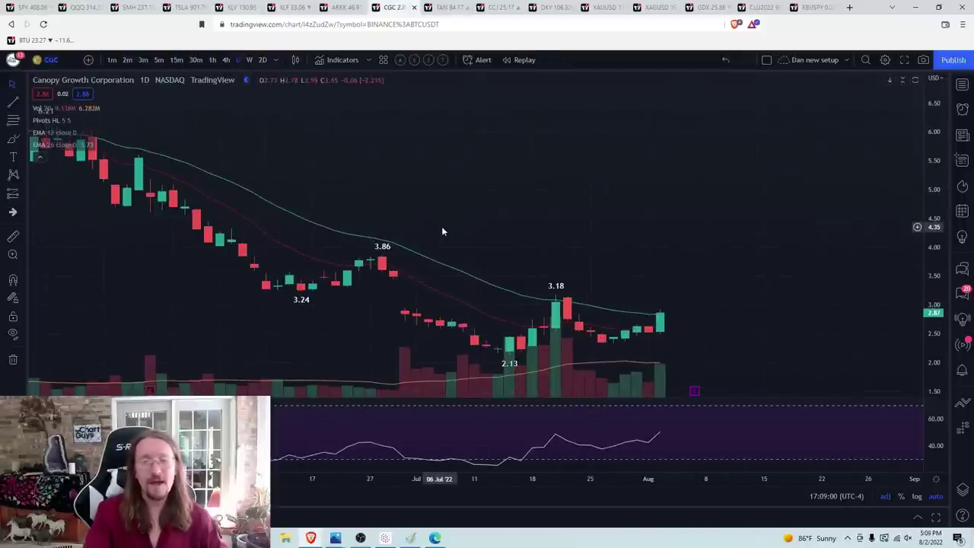
pyautogui.scroll(-5, 495, 253)
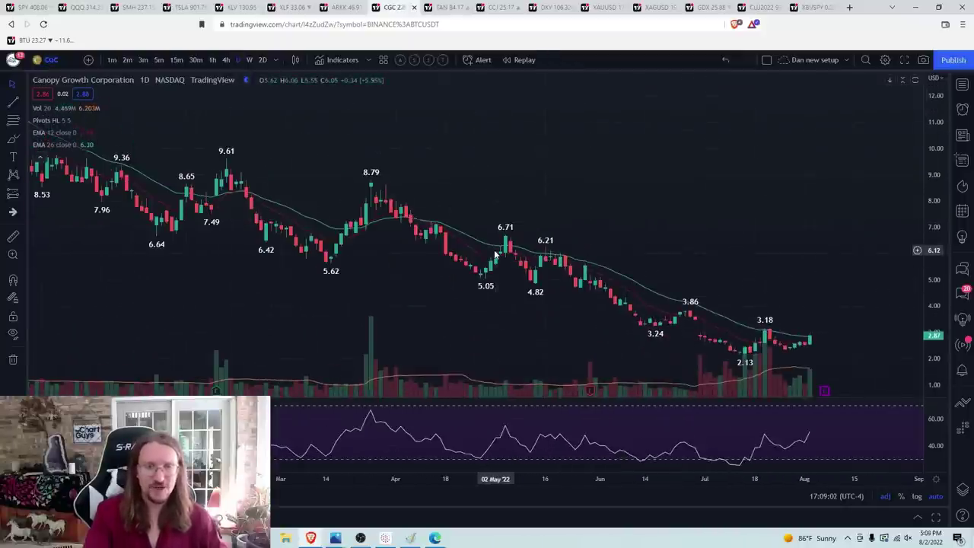
pyautogui.scroll(3, 495, 254)
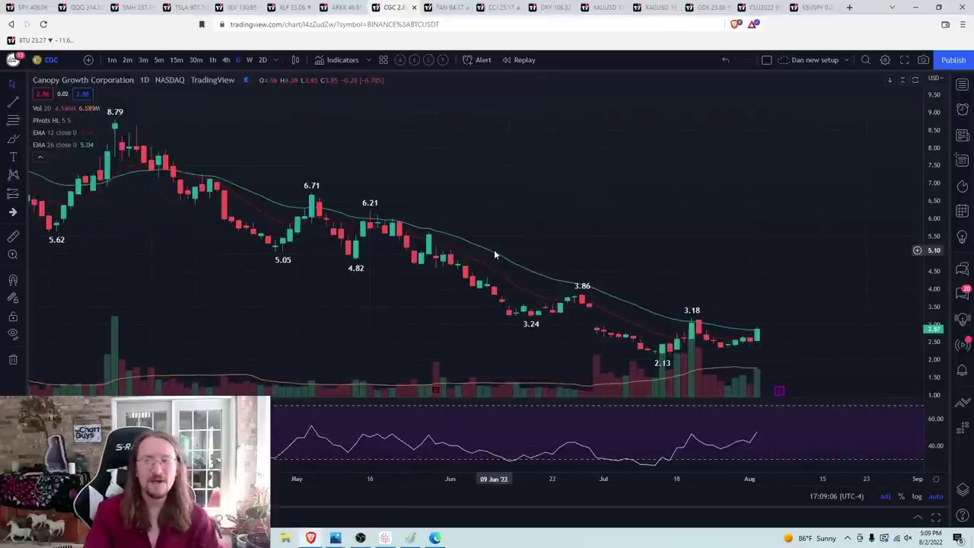
pyautogui.scroll(4, 494, 255)
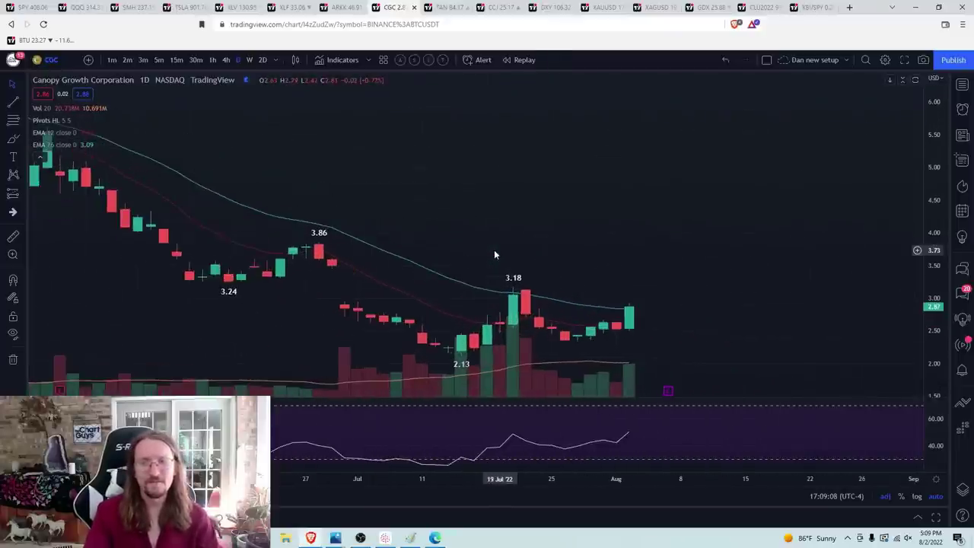
pyautogui.hotkey('ctrl', 'Tab')
# Step: Review TAN on 1-hour and 5-minute candles, ending back on daily candles
pyautogui.scroll(4, 531, 274)
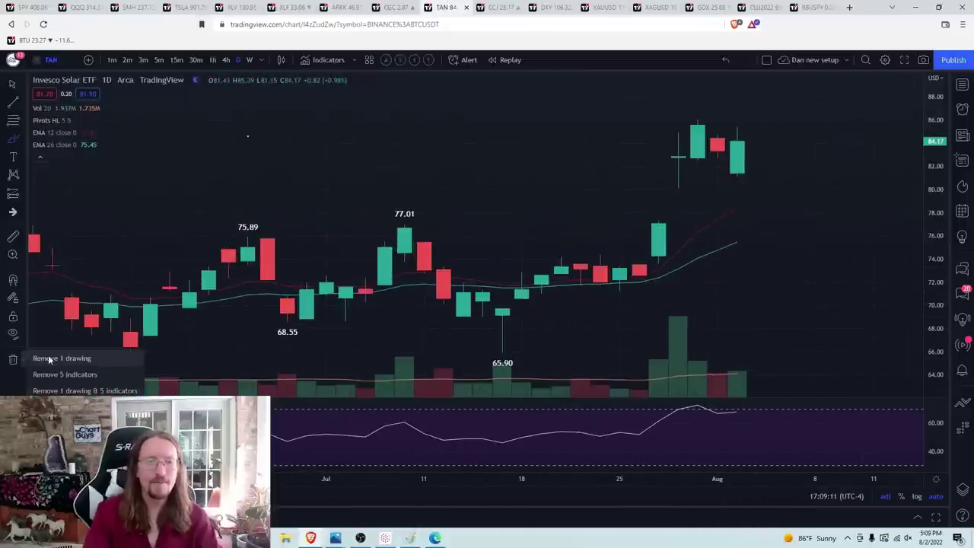
pyautogui.click(212, 60)
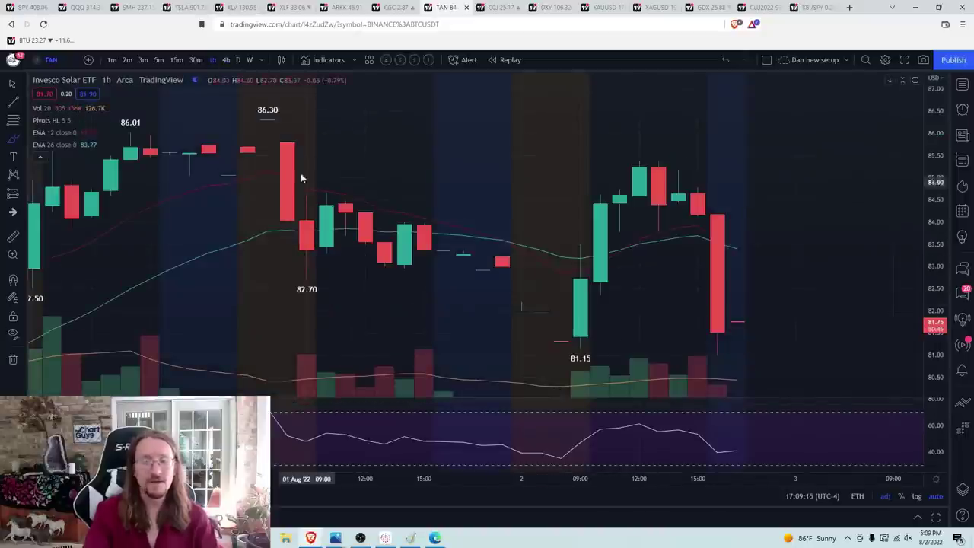
pyautogui.click(158, 60)
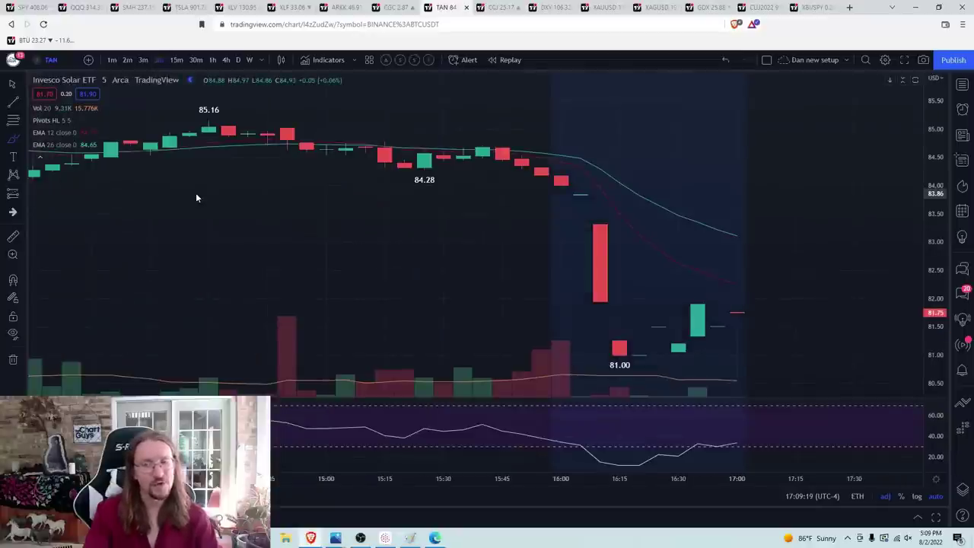
pyautogui.click(213, 61)
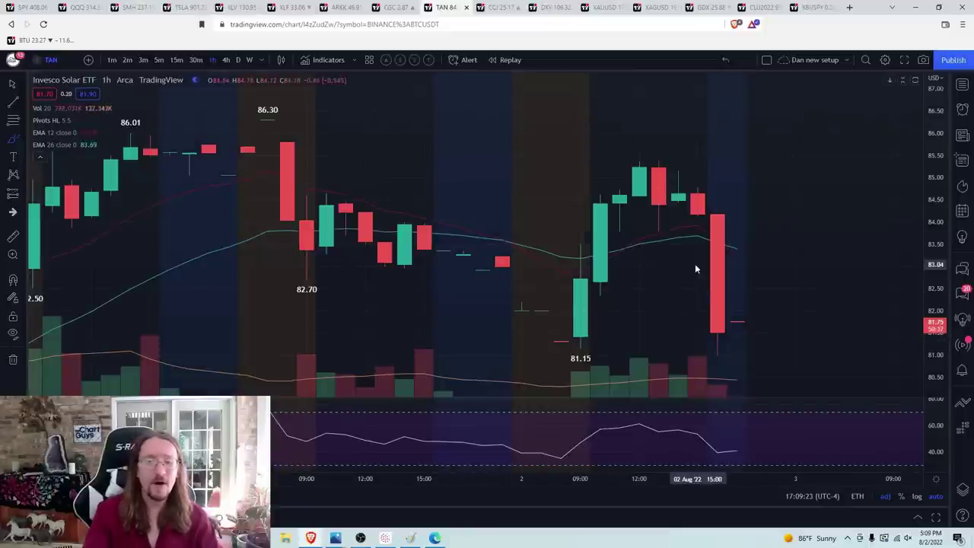
pyautogui.click(237, 60)
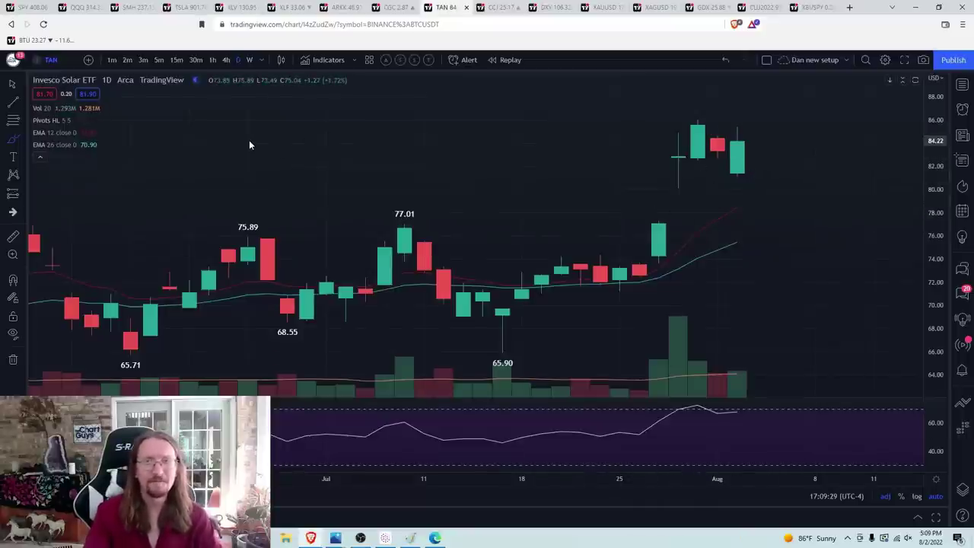
# Step: View Cameco CCJ on daily candles, then switch to the DXY chart
pyautogui.click(480, 15)
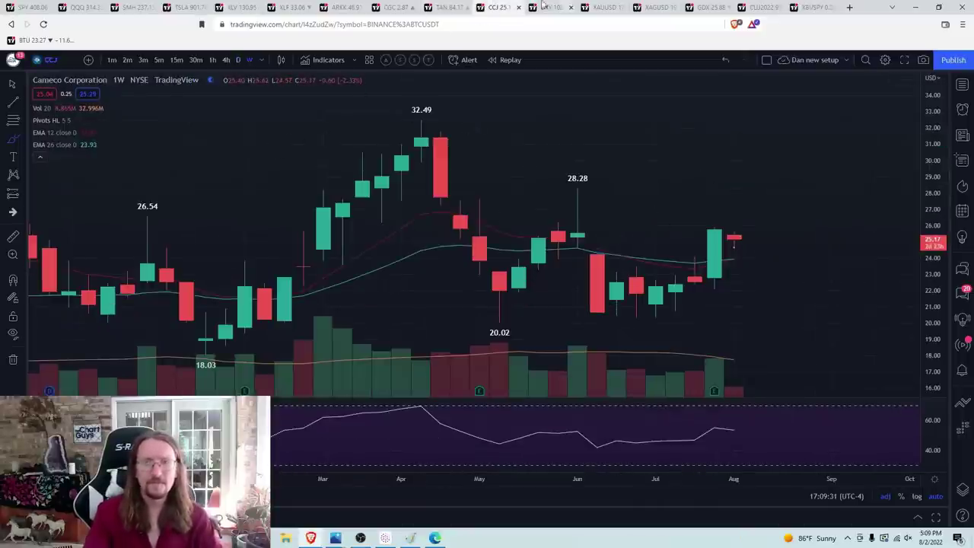
pyautogui.click(237, 61)
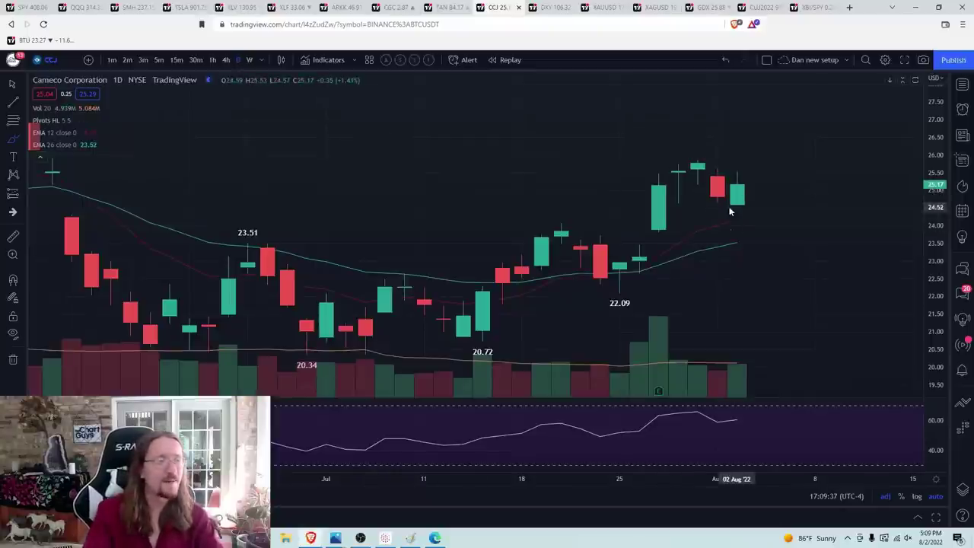
pyautogui.click(548, 7)
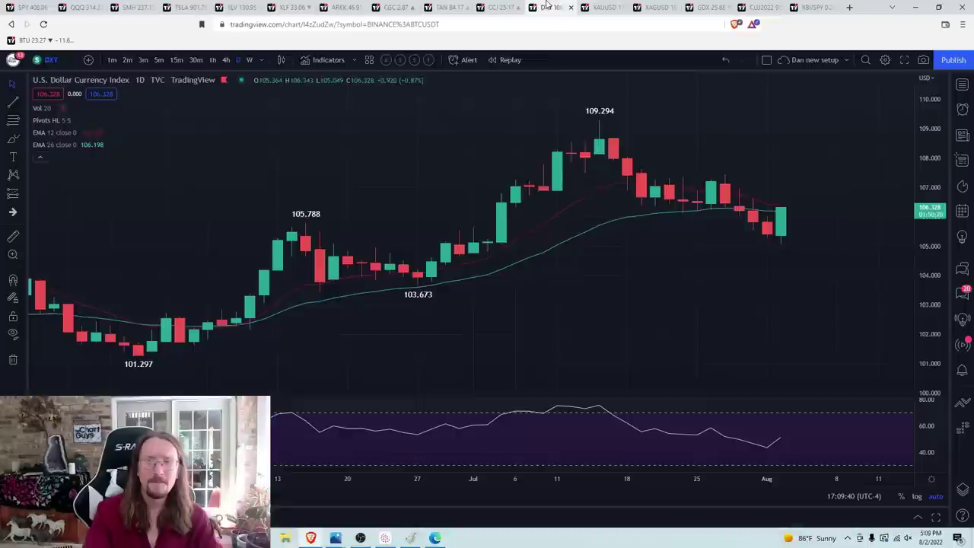
# Step: Erase the old yellow sketch and draw a projected path from the recent low on 4-hour candles
pyautogui.click(13, 360)
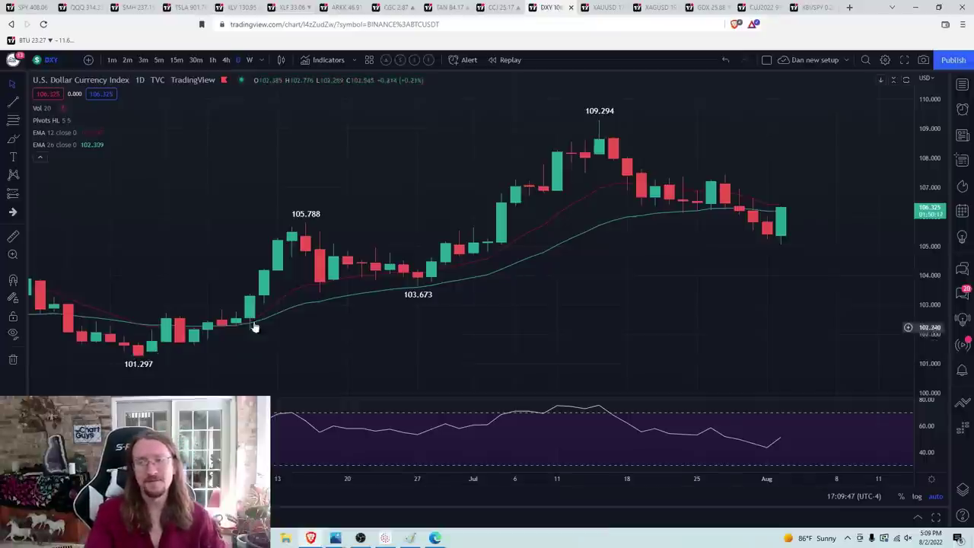
pyautogui.click(226, 60)
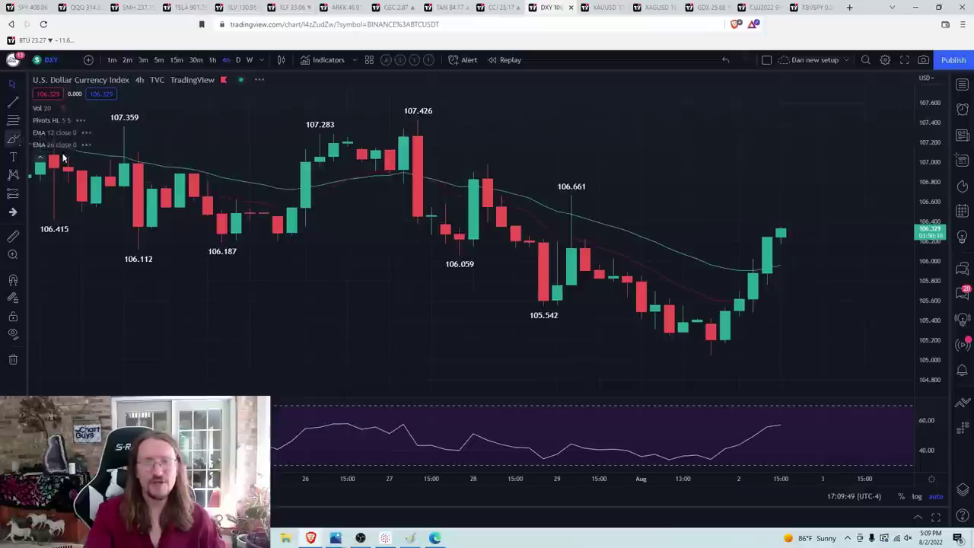
pyautogui.moveTo(711, 350)
pyautogui.mouseDown()
pyautogui.moveTo(777, 231)
pyautogui.moveTo(860, 209)
pyautogui.mouseUp()
# Step: Compare the dollar index on weekly and 4-hour candles, return to daily, then open XAUUSD
pyautogui.click(249, 59)
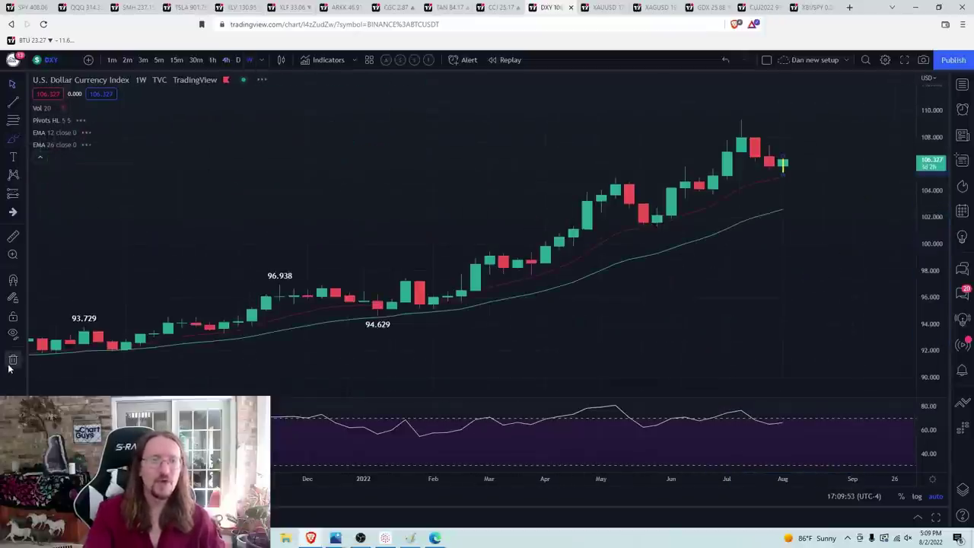
pyautogui.scroll(4, 486, 394)
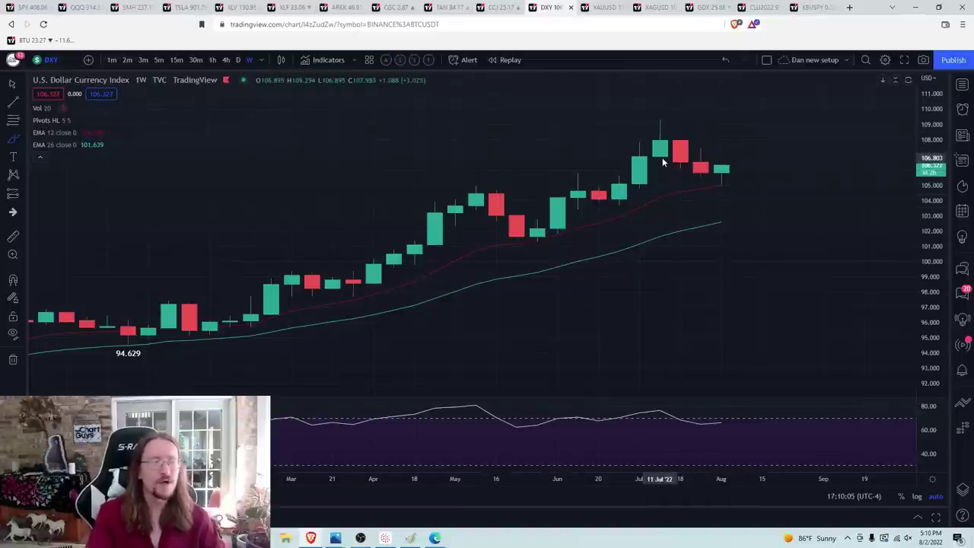
pyautogui.click(227, 61)
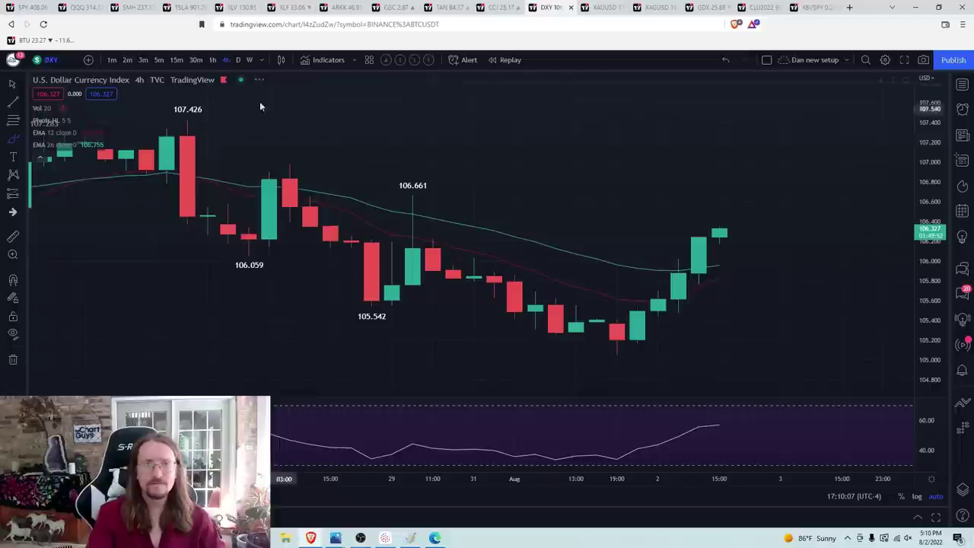
pyautogui.click(238, 61)
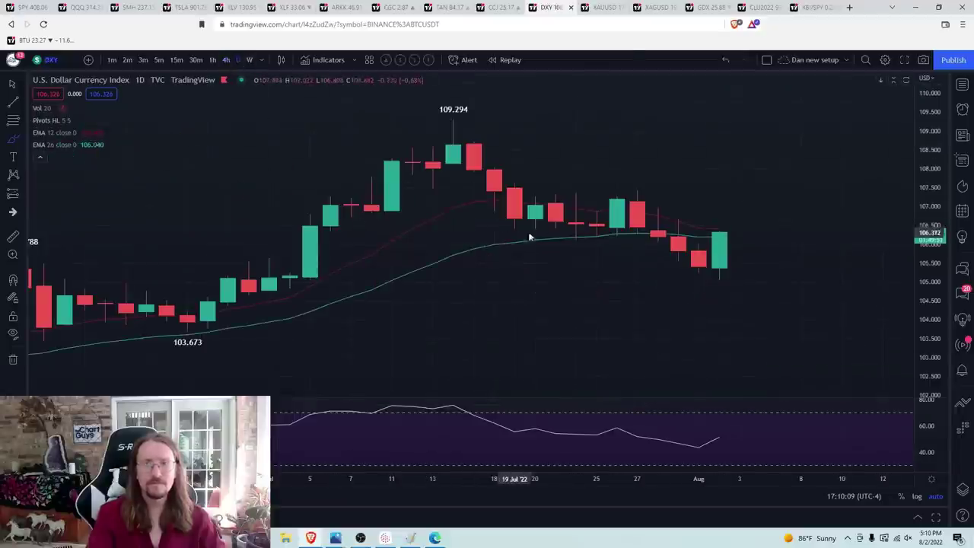
pyautogui.click(605, 8)
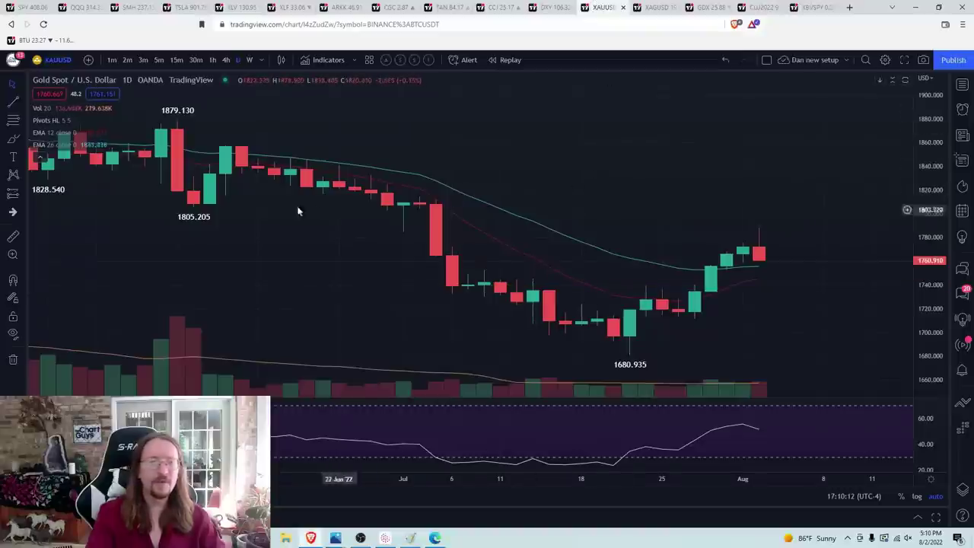
# Step: Put gold on hourly candles after a brief look at the 4-hour view
pyautogui.click(213, 59)
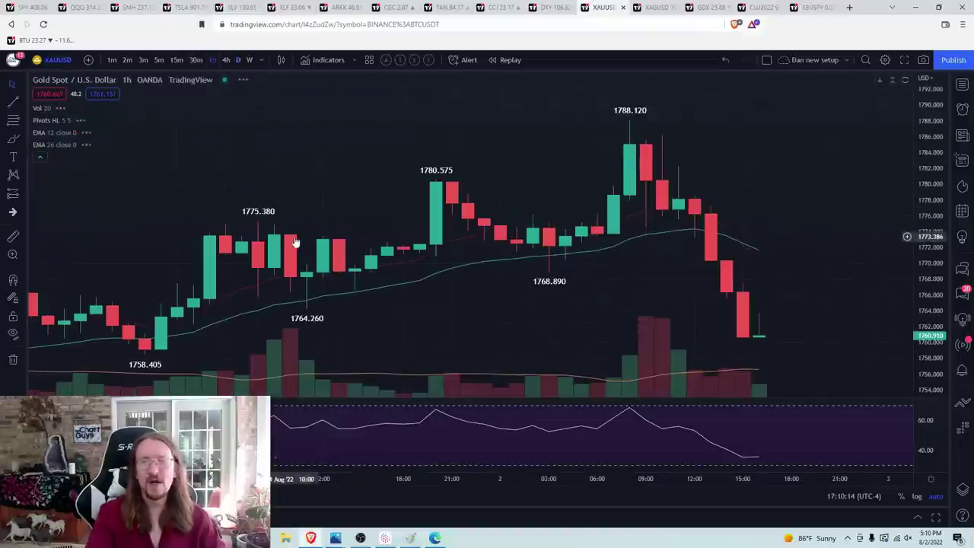
pyautogui.scroll(-3, 289, 250)
pyautogui.scroll(3, 351, 284)
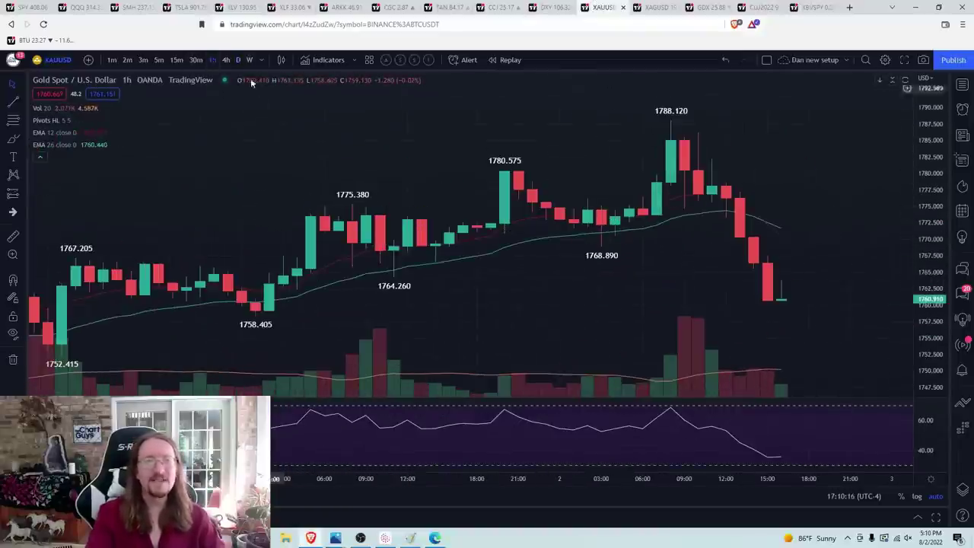
pyautogui.click(227, 61)
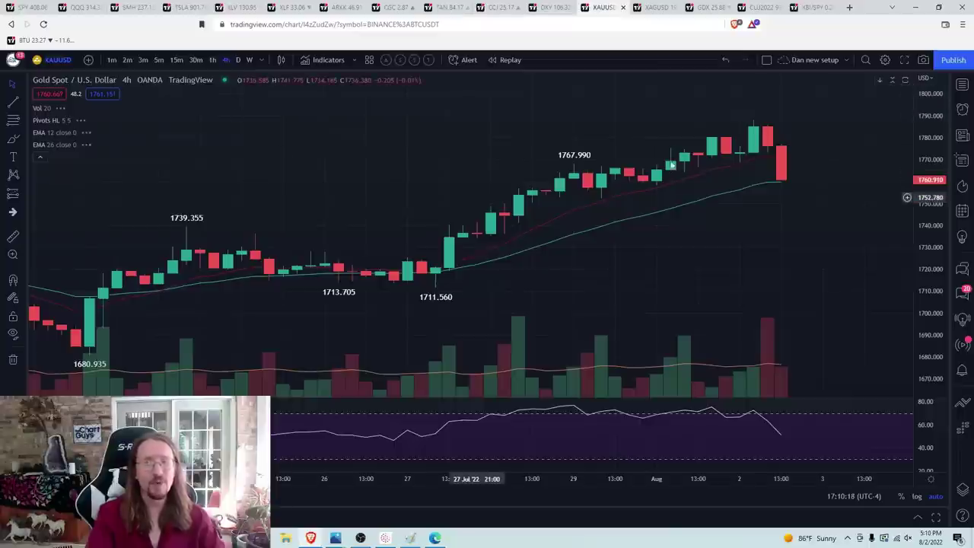
pyautogui.click(213, 59)
pyautogui.scroll(-3, 604, 266)
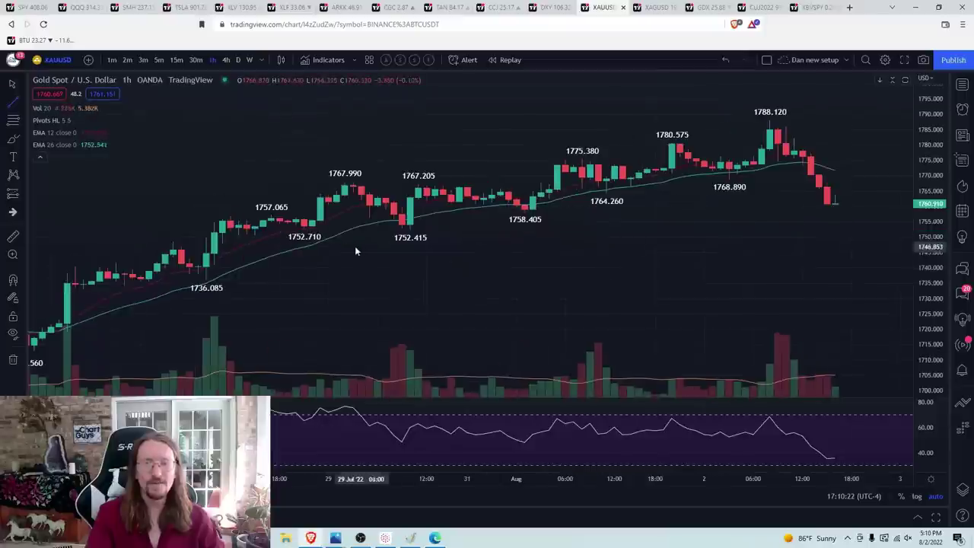
# Step: Draw a support line through the 1736.085 and 1758.405 lows and an upper line from the 1767.990 high
pyautogui.click(195, 275)
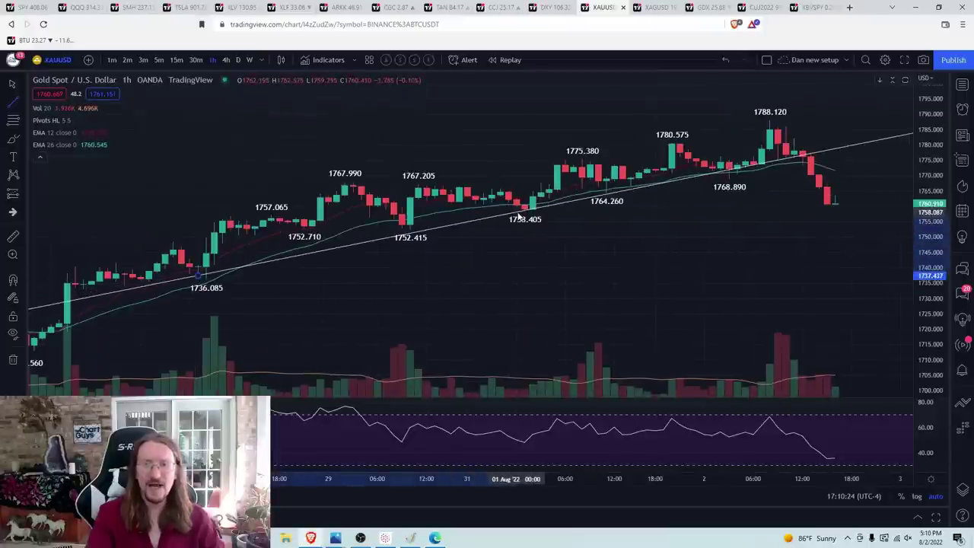
pyautogui.click(517, 215)
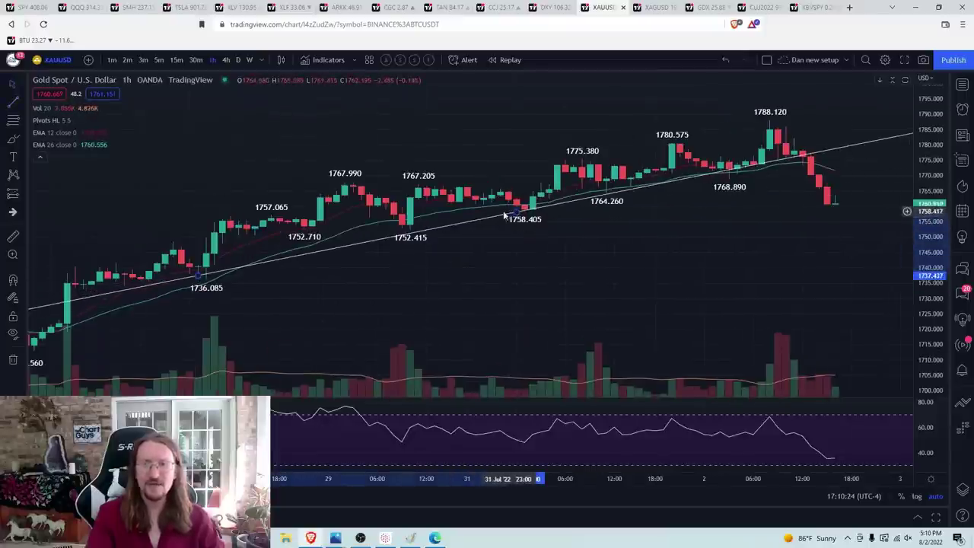
pyautogui.click(12, 105)
pyautogui.click(335, 185)
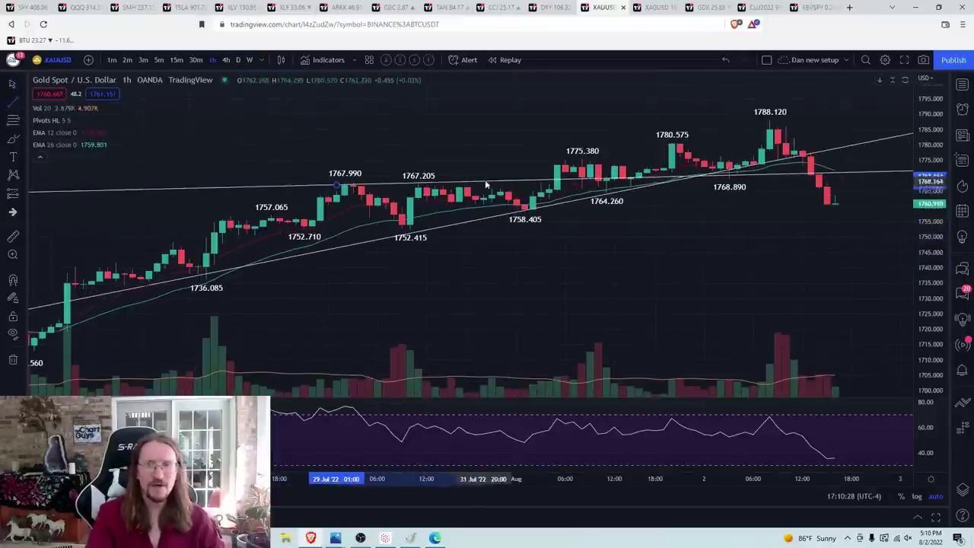
pyautogui.click(518, 161)
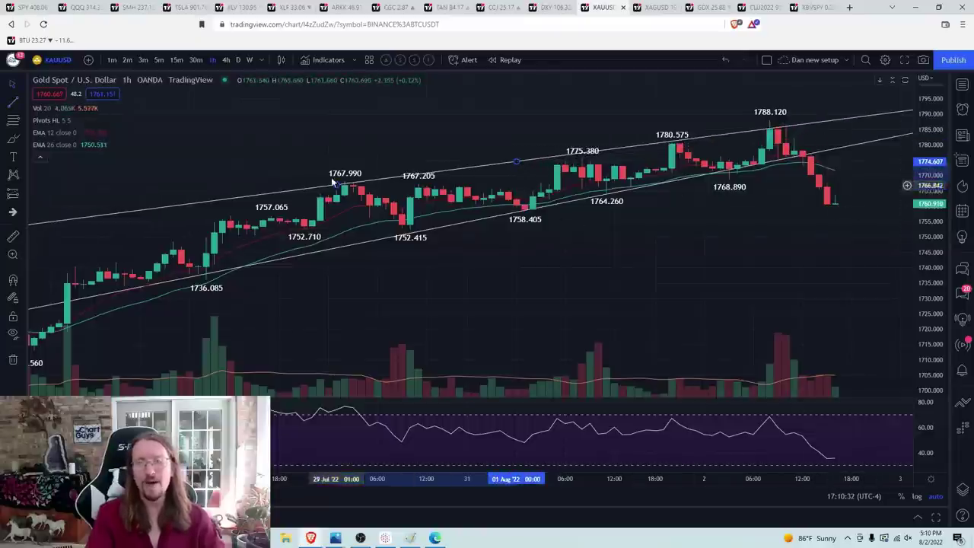
pyautogui.click(197, 153)
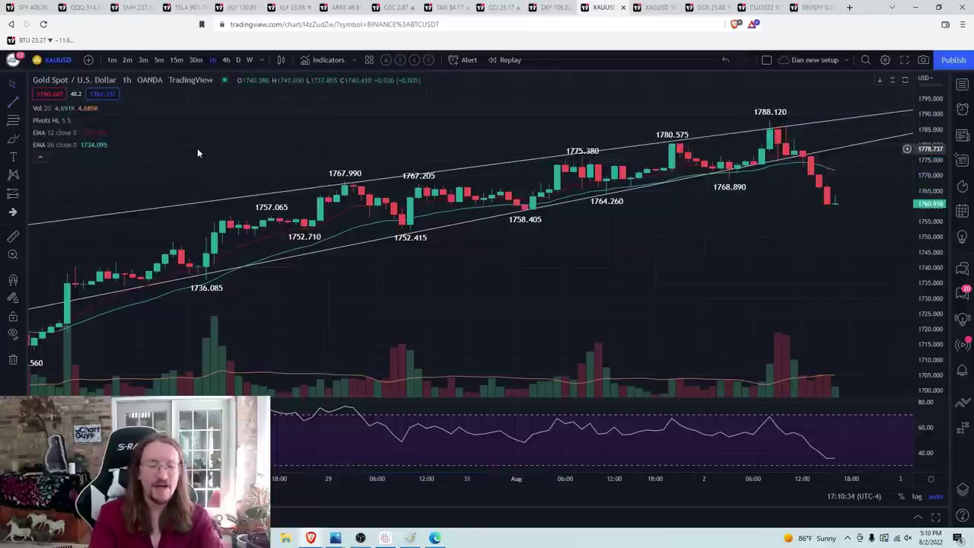
# Step: Sketch a price path on silver's 4-hour chart, delete it on daily candles, then go to GDX
pyautogui.click(637, 7)
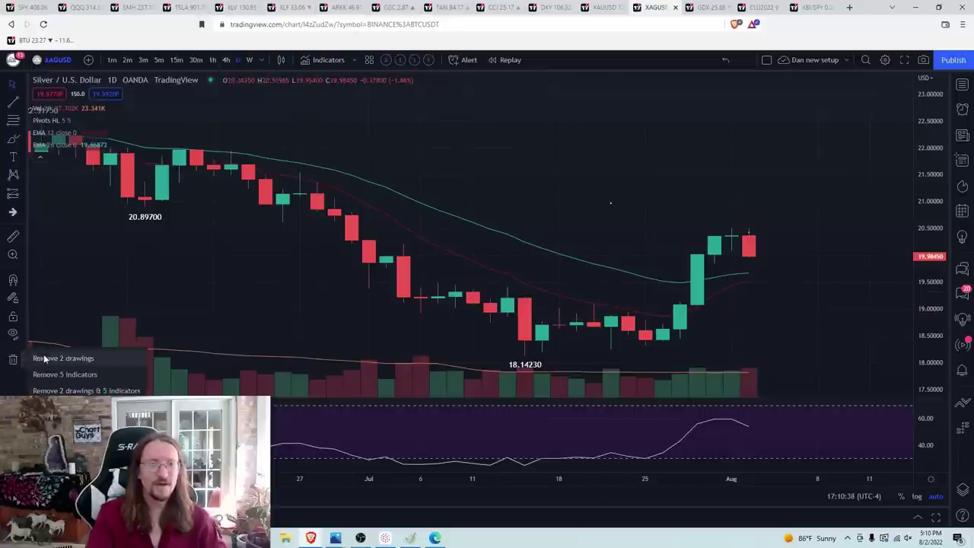
pyautogui.click(227, 60)
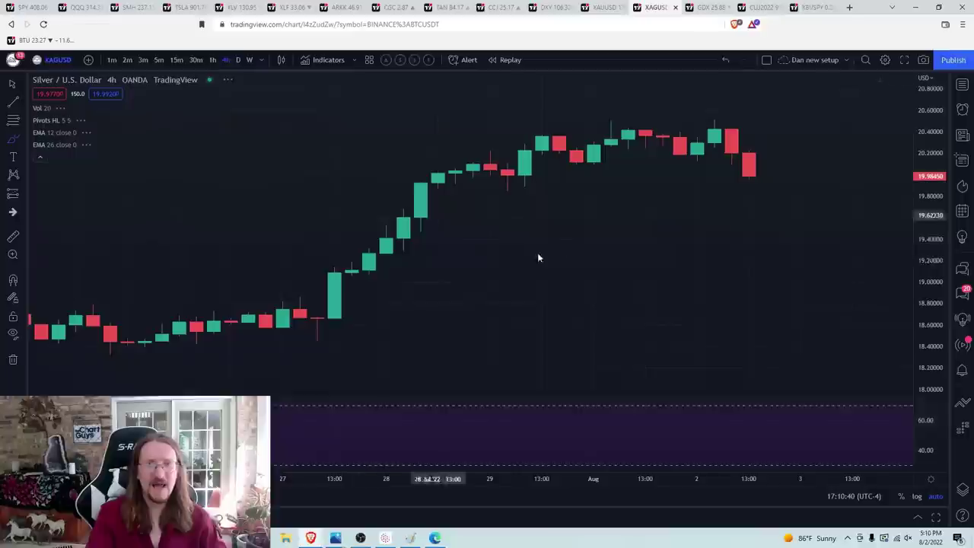
pyautogui.moveTo(533, 162)
pyautogui.mouseDown()
pyautogui.moveTo(560, 137)
pyautogui.moveTo(592, 166)
pyautogui.moveTo(625, 131)
pyautogui.moveTo(696, 169)
pyautogui.moveTo(716, 127)
pyautogui.moveTo(766, 187)
pyautogui.mouseUp()
pyautogui.click(239, 60)
pyautogui.click(14, 366)
pyautogui.click(66, 355)
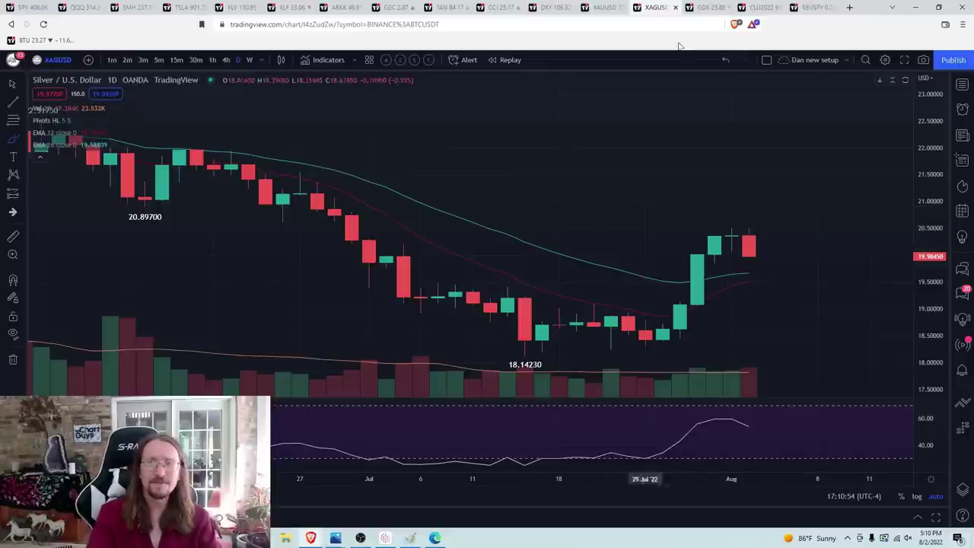
pyautogui.hotkey('ctrl', 'Tab')
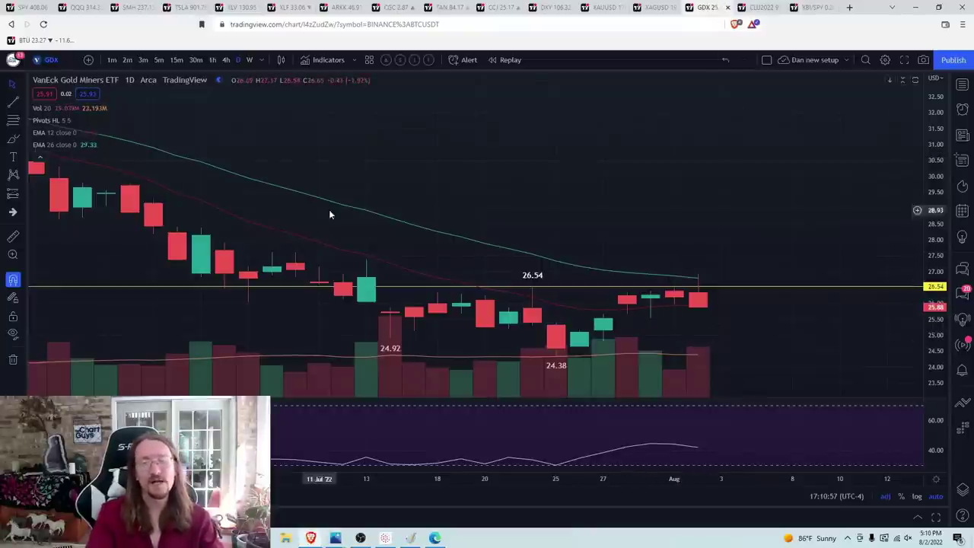
# Step: View GDX weekly, then underline crude oil's recent lows and the 88.23 low in yellow, magnet off
pyautogui.click(249, 59)
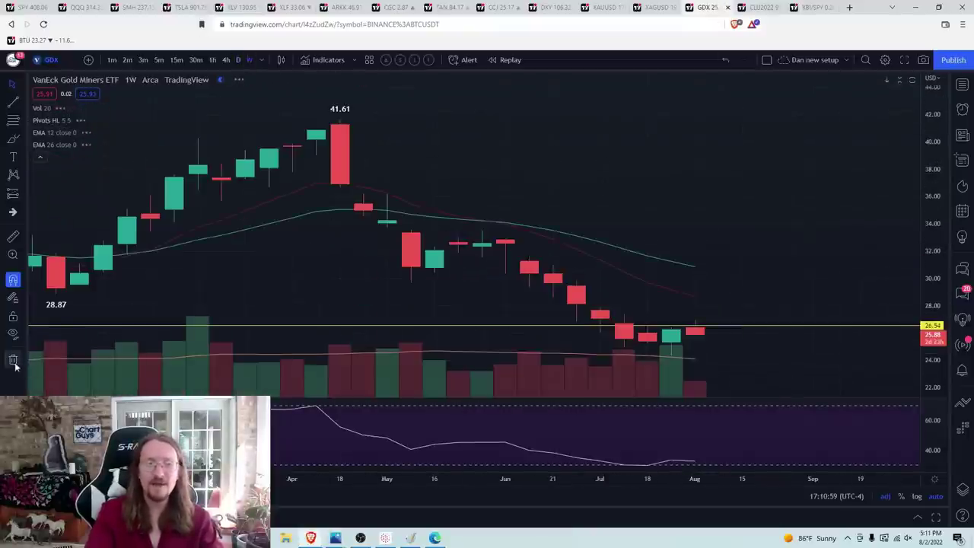
pyautogui.scroll(2, 397, 377)
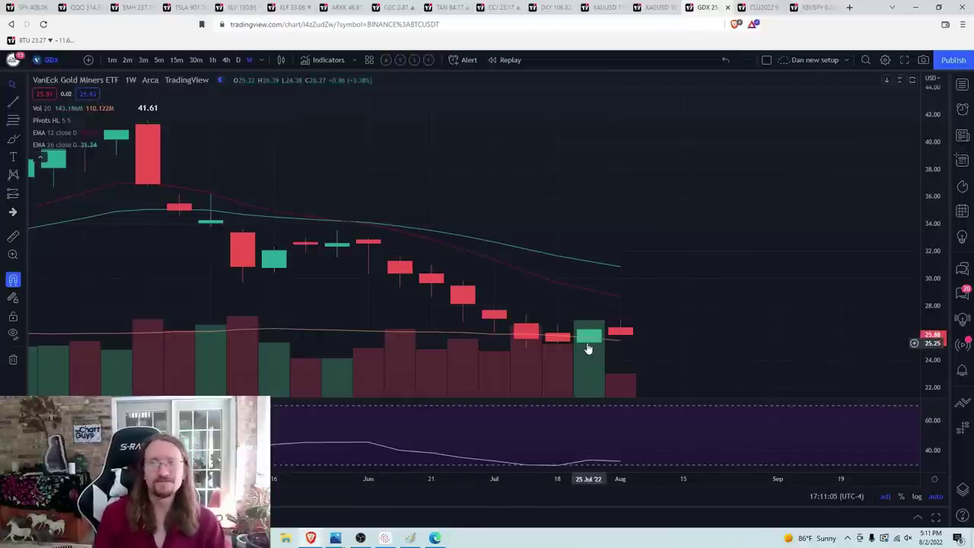
pyautogui.click(768, 9)
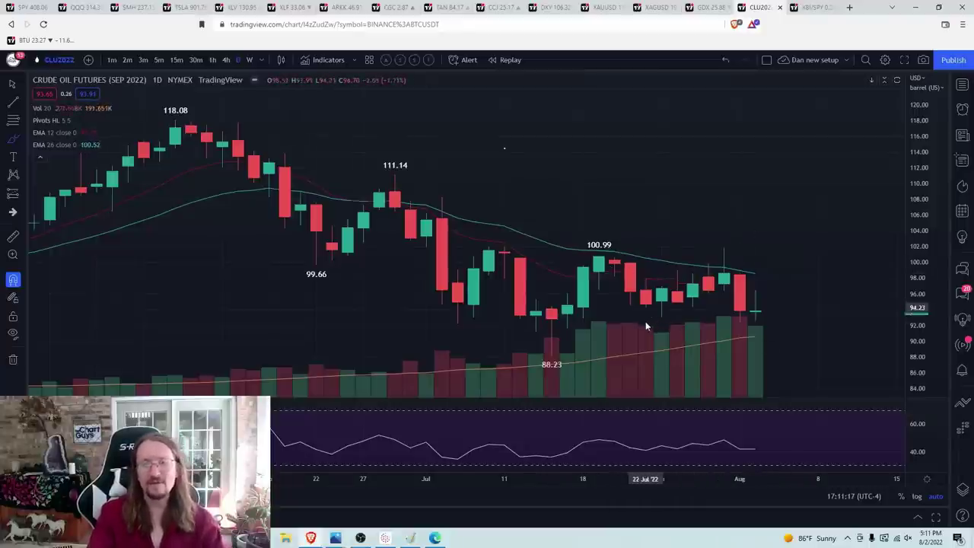
pyautogui.moveTo(645, 313); pyautogui.dragTo(769, 323)
pyautogui.click(13, 279)
pyautogui.moveTo(525, 361); pyautogui.dragTo(622, 359)
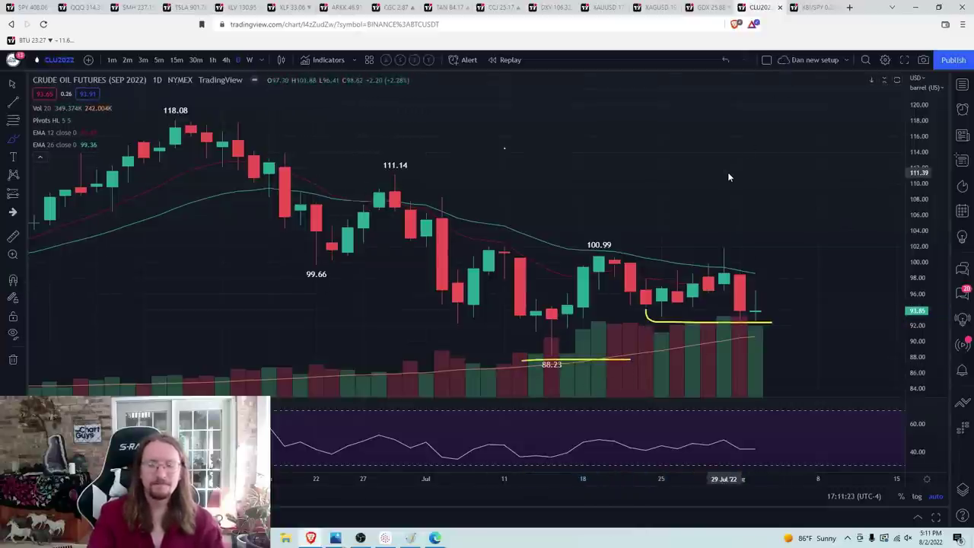
# Step: Load NATGASUSD, delete its two old trendlines on the daily chart, and finish on 4-hour candles
pyautogui.write('NATGASUSD')
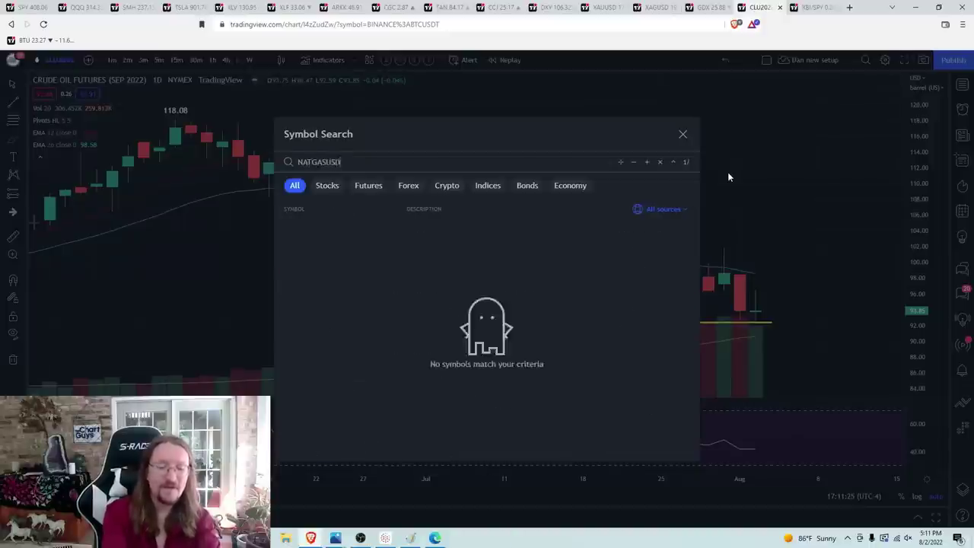
pyautogui.press('Return')
pyautogui.click(227, 61)
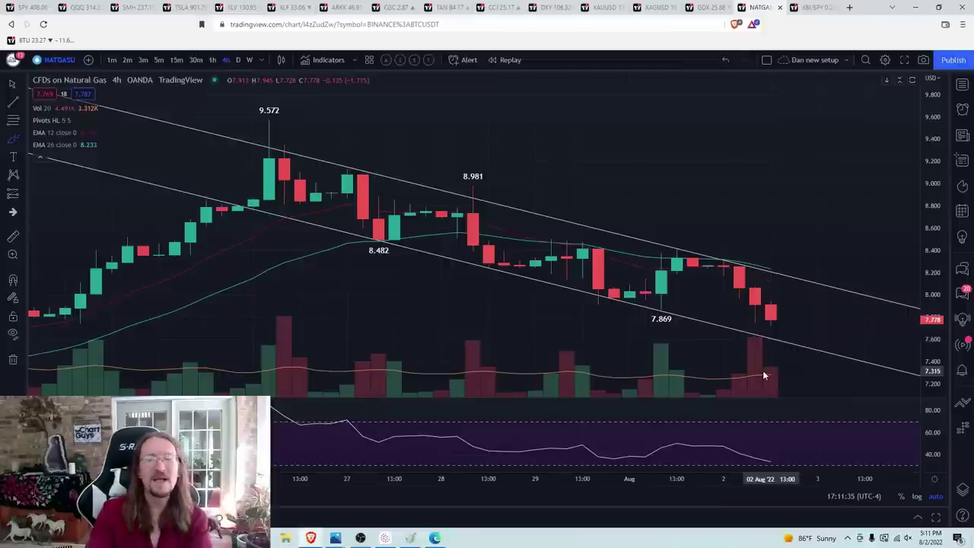
pyautogui.click(237, 59)
pyautogui.click(13, 359)
pyautogui.click(56, 361)
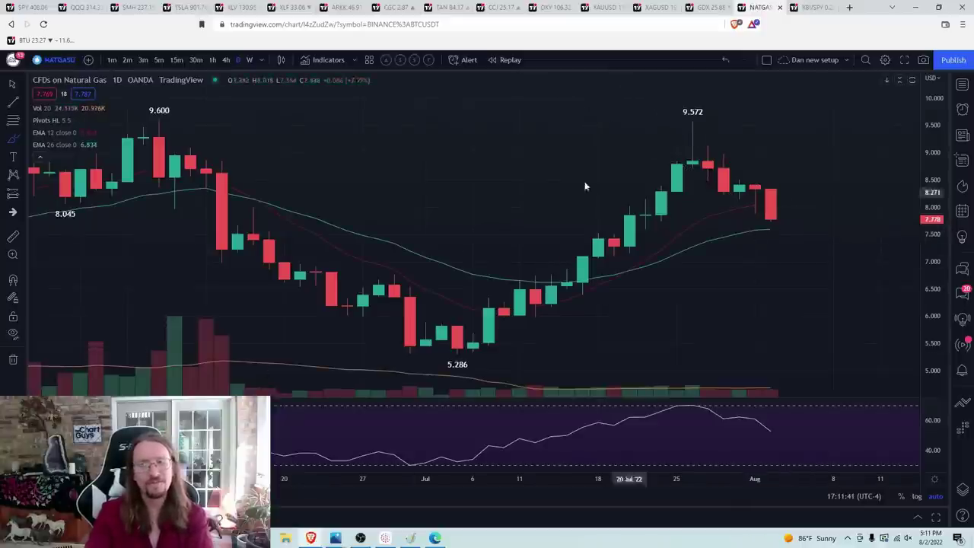
pyautogui.click(216, 62)
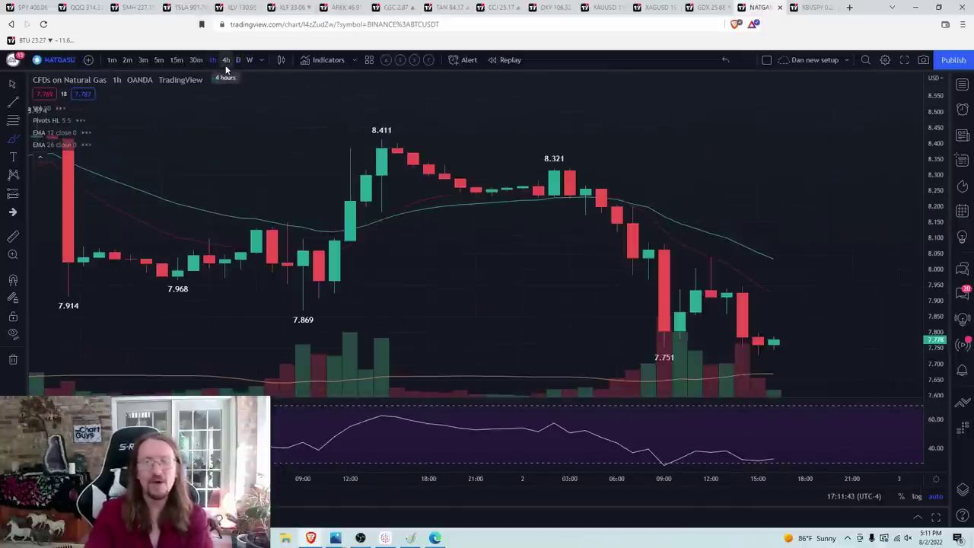
pyautogui.click(225, 62)
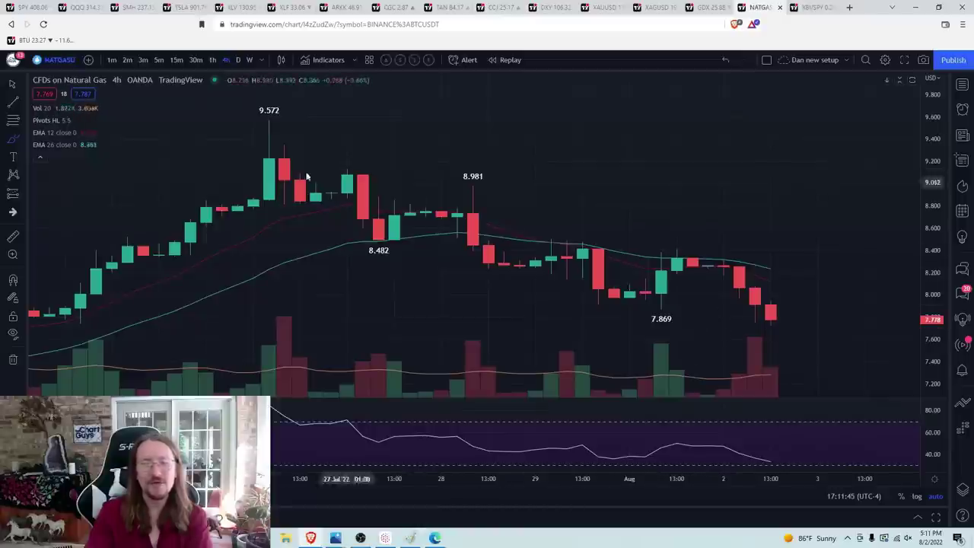